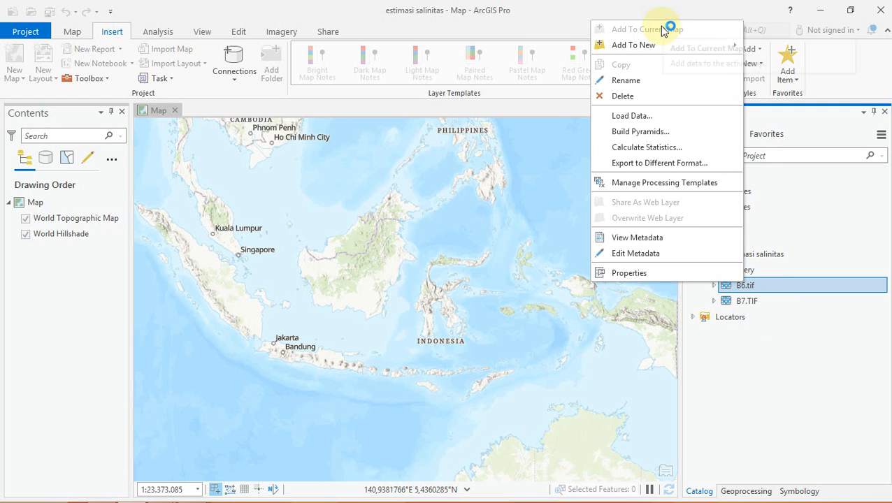
# - Add the B6.tif and B7.TIF rasters from the imagery folder to the current map
pyautogui.click(665, 29)
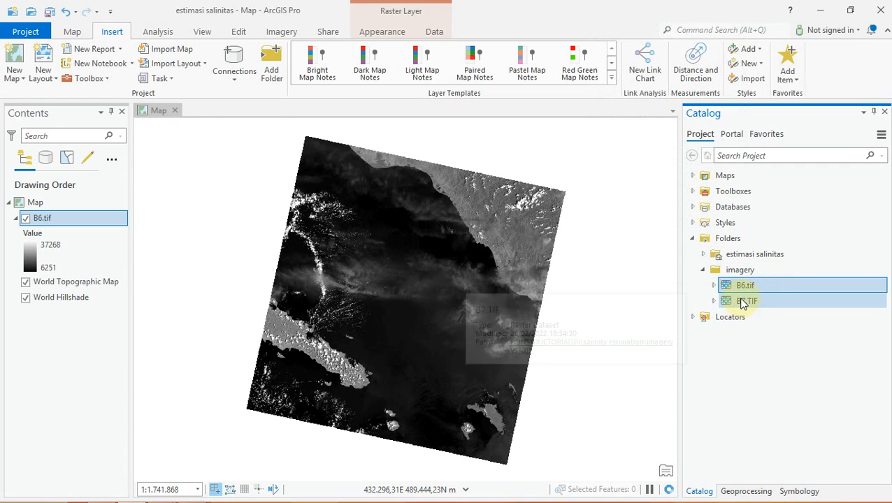
pyautogui.click(771, 302)
pyautogui.moveTo(774, 306); pyautogui.dragTo(445, 330)
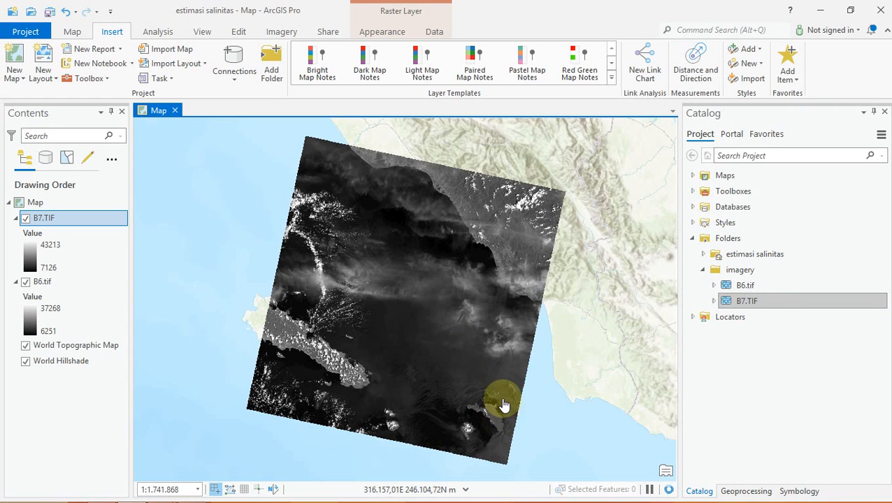
# - Examine the coverage of the B6 and B7 rasters and the ocean area surrounding them on the map
pyautogui.moveTo(494, 383)
pyautogui.mouseDown()
pyautogui.moveTo(462, 338)
pyautogui.moveTo(483, 380)
pyautogui.mouseUp()
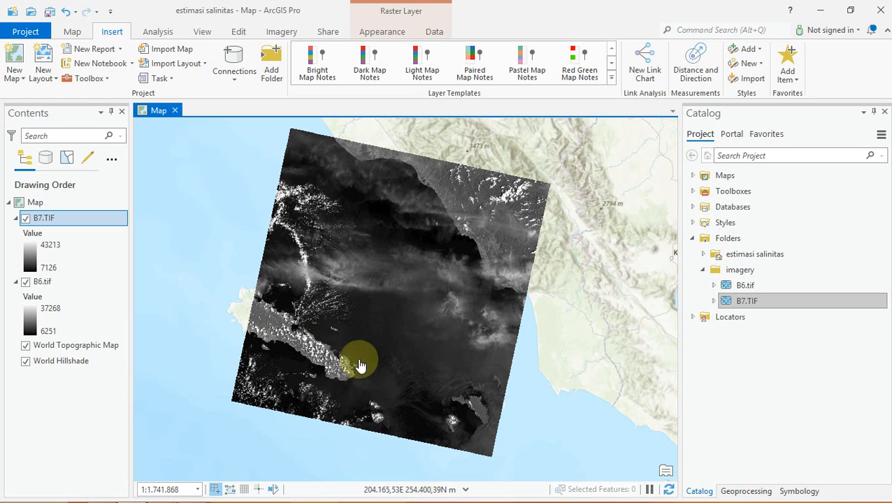
pyautogui.moveTo(400, 381); pyautogui.dragTo(479, 175)
pyautogui.scroll(-3, 467, 209)
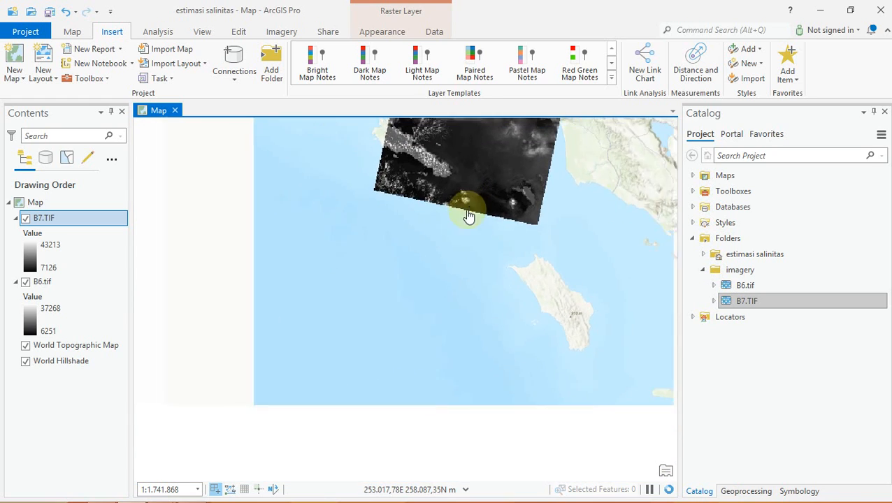
pyautogui.moveTo(402, 370); pyautogui.dragTo(541, 155)
pyautogui.scroll(-5, 524, 205)
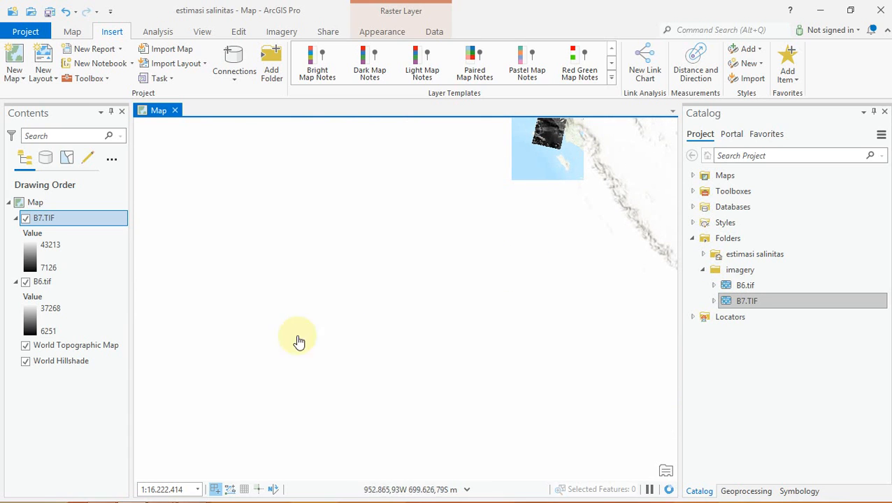
pyautogui.moveTo(285, 354); pyautogui.dragTo(374, 249)
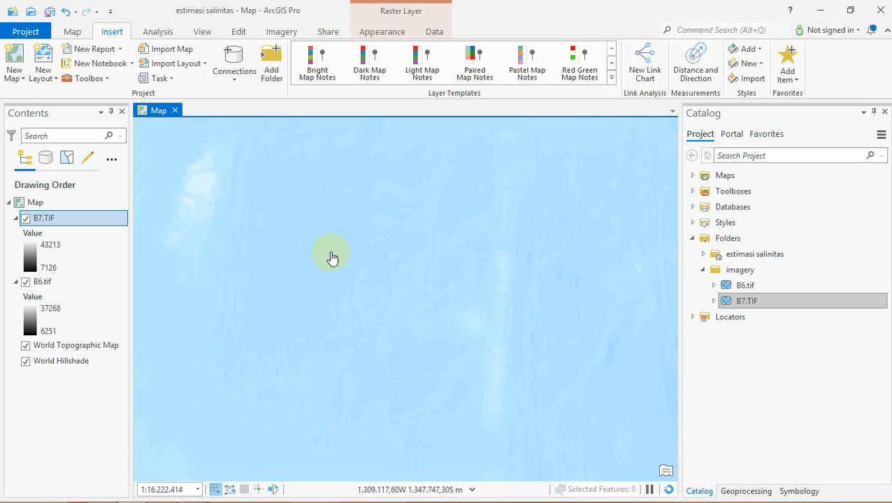
pyautogui.moveTo(495, 268); pyautogui.dragTo(488, 200)
pyautogui.scroll(1, 488, 200)
pyautogui.moveTo(285, 265); pyautogui.dragTo(464, 302)
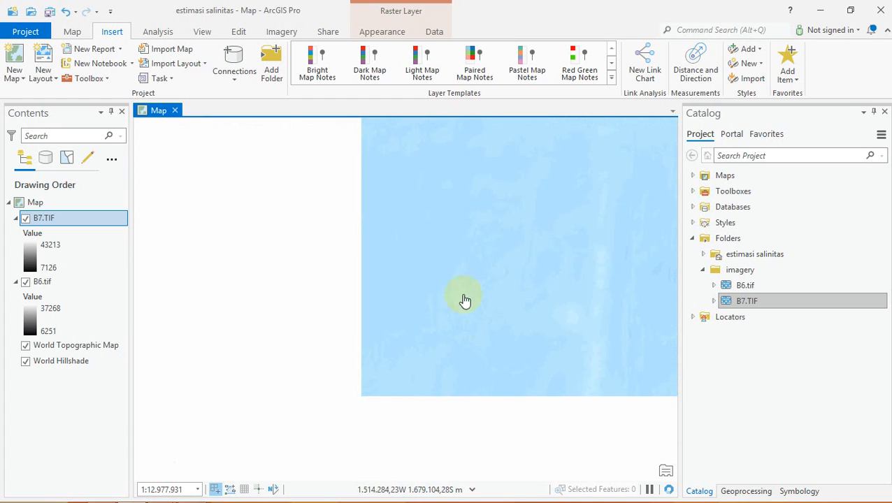
pyautogui.scroll(-1, 446, 198)
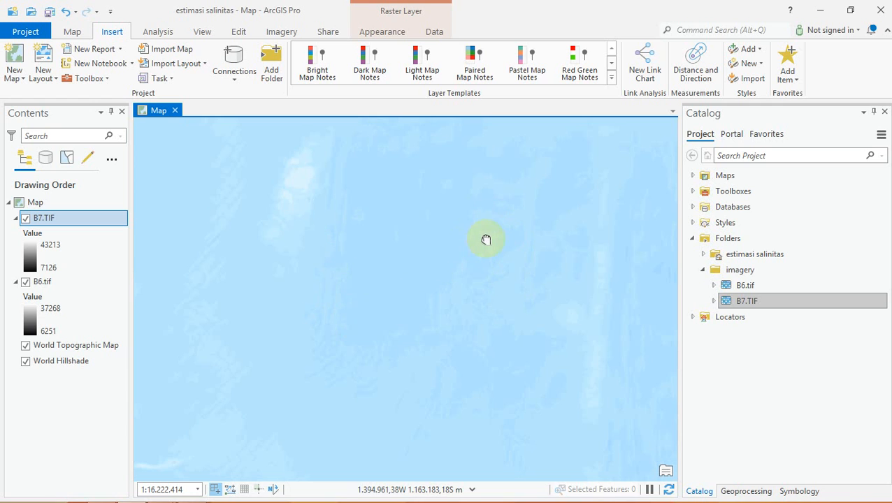
pyautogui.moveTo(316, 399); pyautogui.dragTo(478, 145)
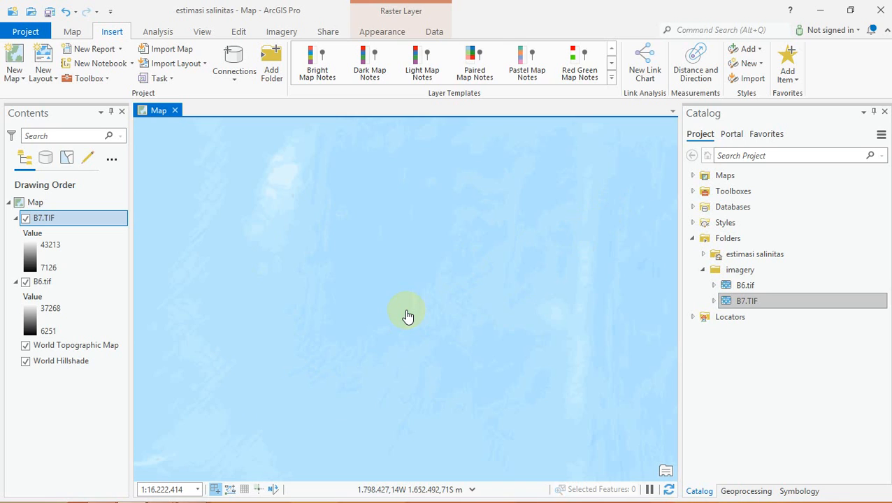
# - Return to the raster scene and examine its whole extent at a closer map scale
pyautogui.moveTo(582, 244); pyautogui.dragTo(174, 438)
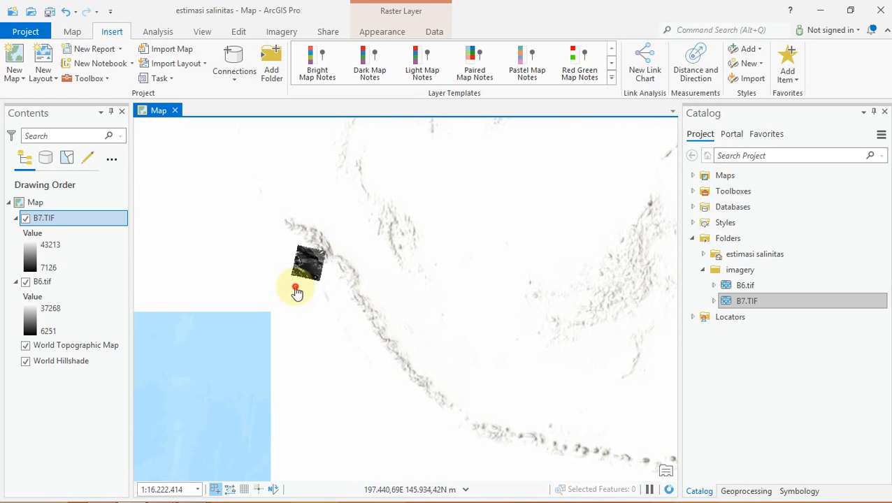
pyautogui.moveTo(297, 294); pyautogui.dragTo(352, 427)
pyautogui.click(351, 422)
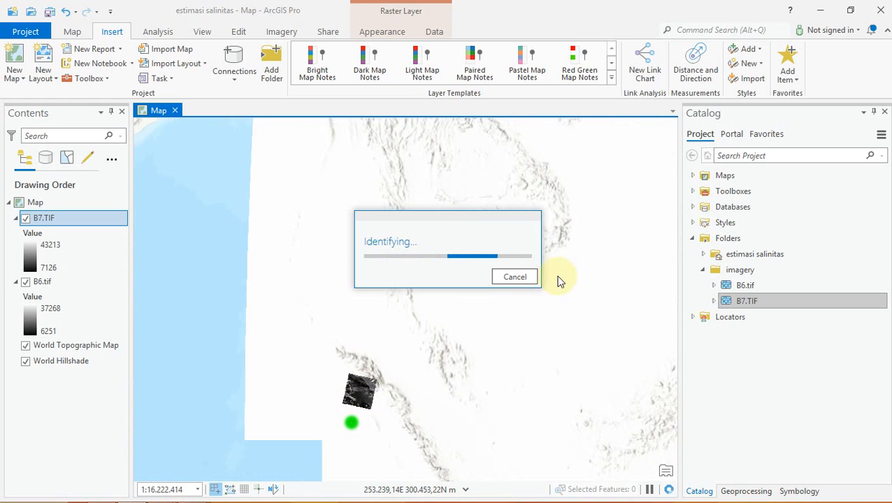
pyautogui.click(514, 278)
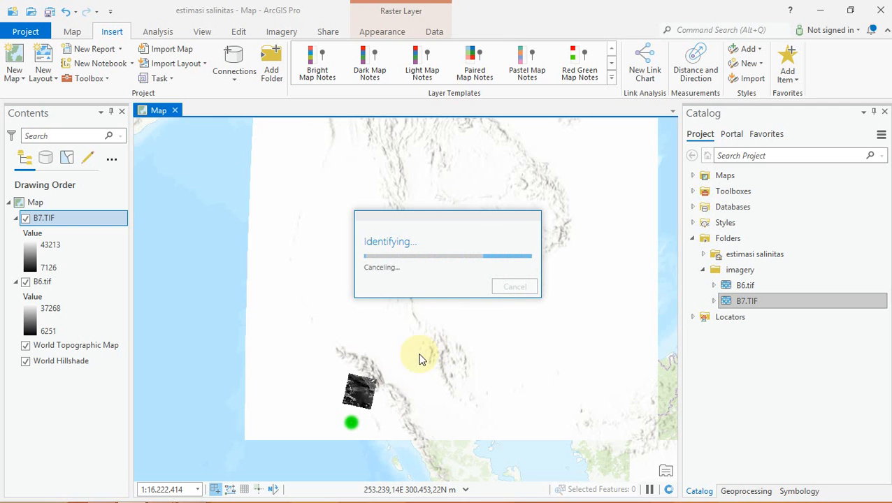
pyautogui.scroll(5, 364, 397)
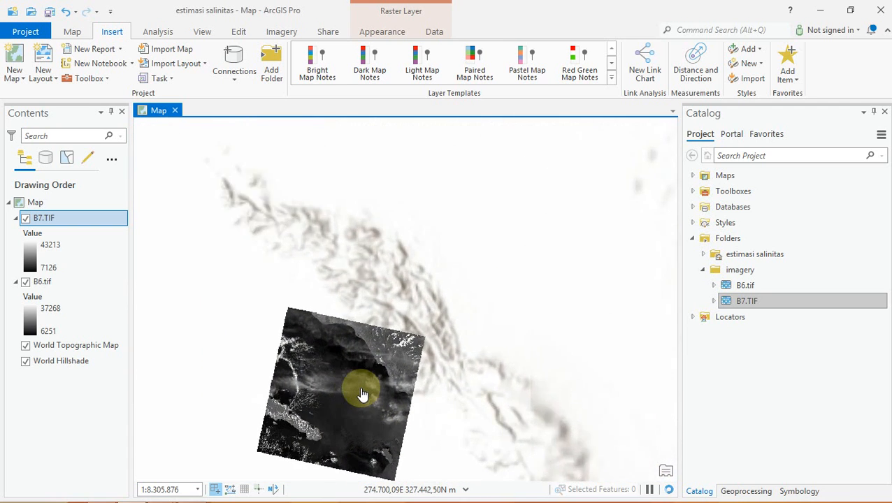
pyautogui.moveTo(363, 395); pyautogui.dragTo(392, 292)
pyautogui.scroll(2, 391, 292)
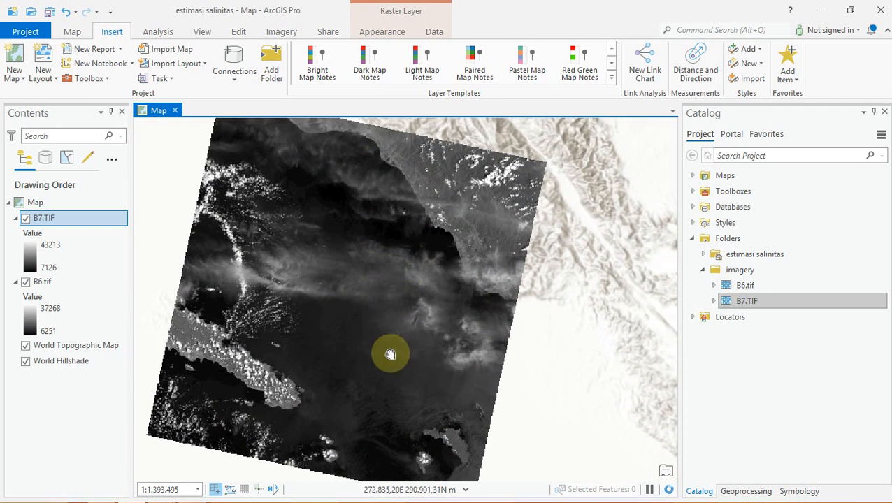
pyautogui.moveTo(392, 354); pyautogui.dragTo(442, 319)
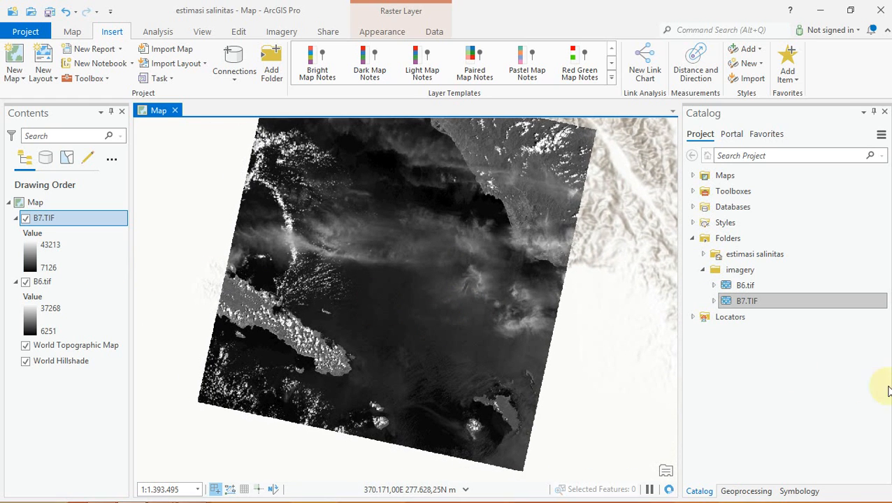
# - Search the geoprocessing tools for "raster cal" and open the Image Analyst version of Raster Calculator
pyautogui.click(751, 492)
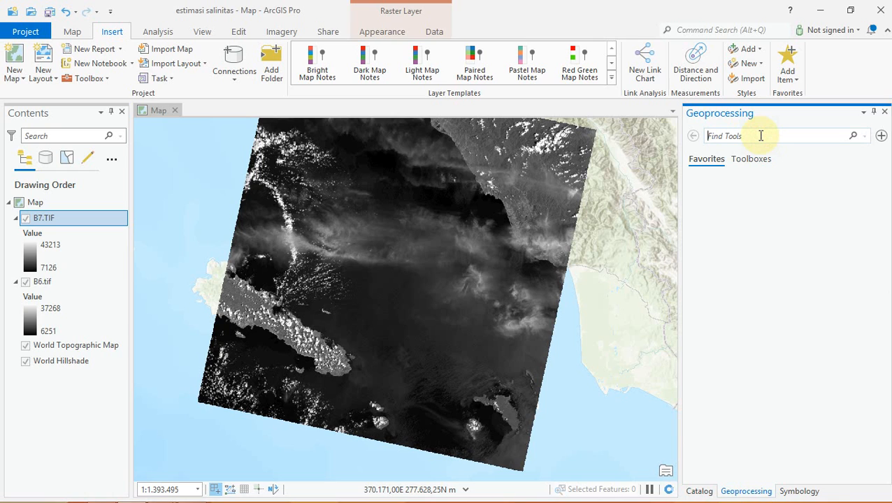
pyautogui.write('raste')
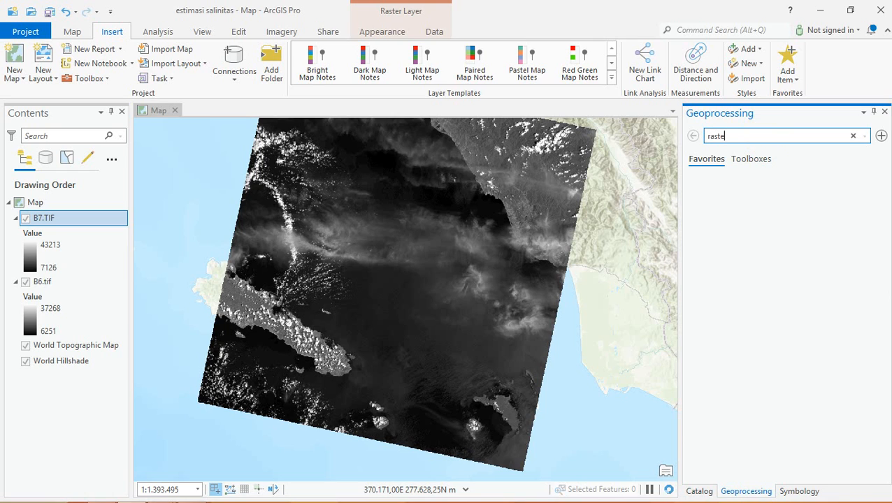
pyautogui.write('r cal')
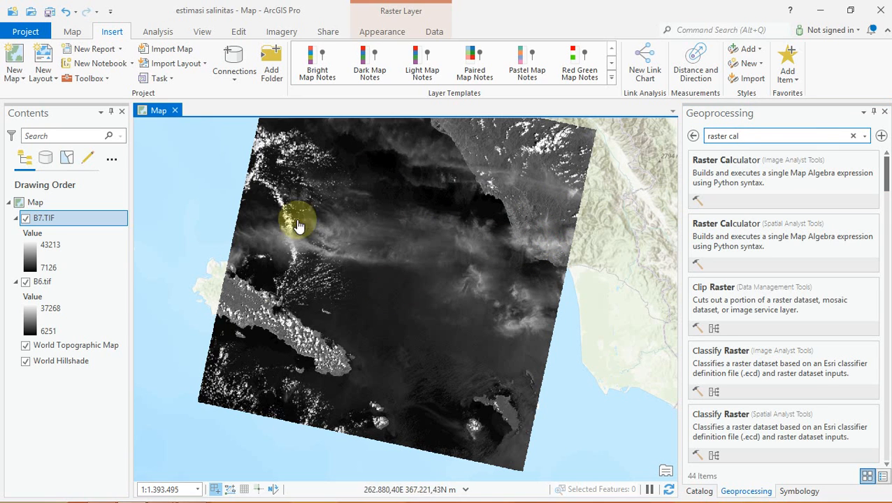
pyautogui.click(777, 180)
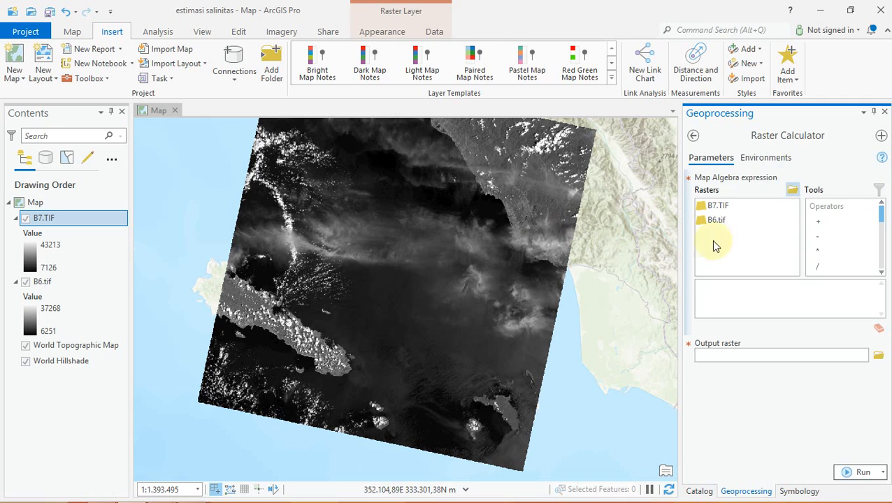
pyautogui.click(718, 222)
pyautogui.doubleClick(716, 225)
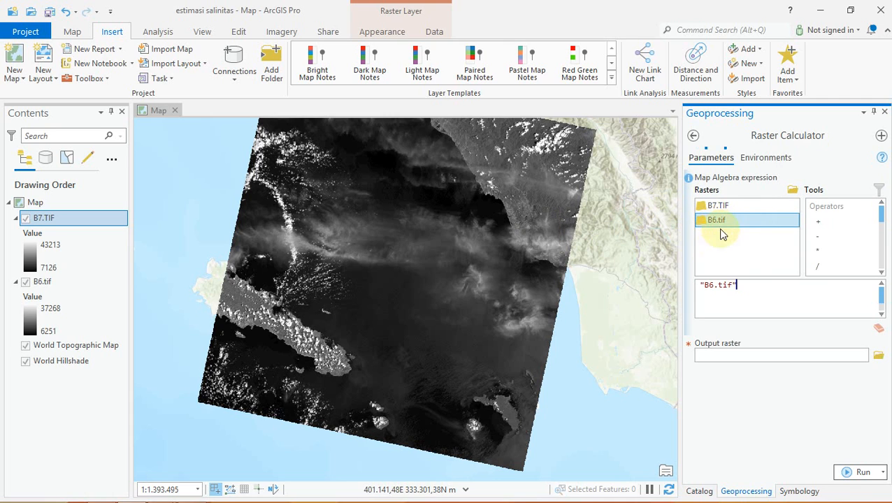
pyautogui.press('Up')
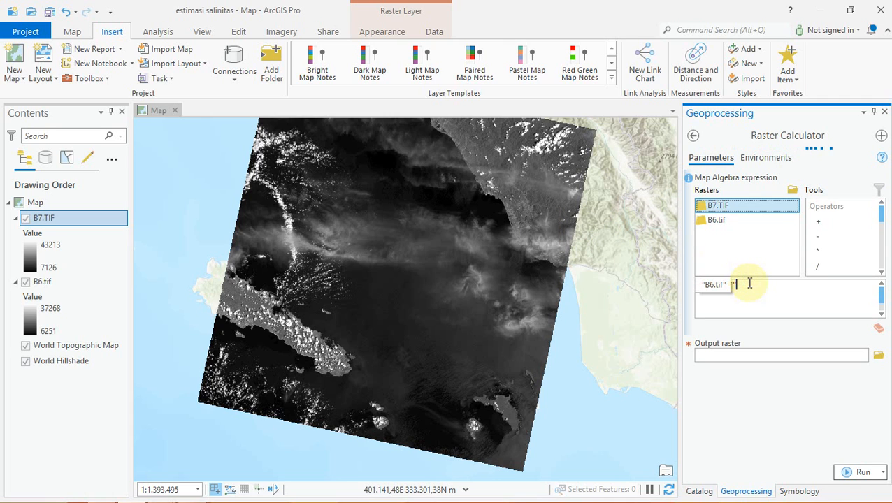
pyautogui.click(762, 294)
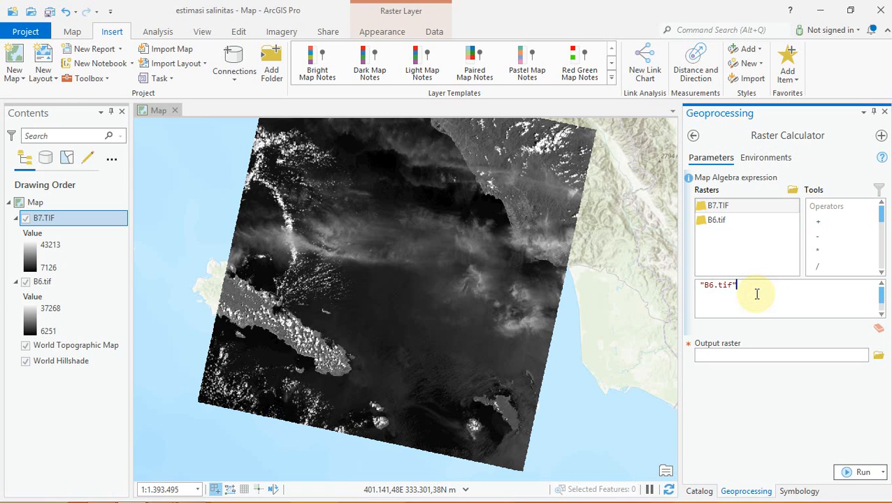
pyautogui.hotkey('ctrl', 'a')
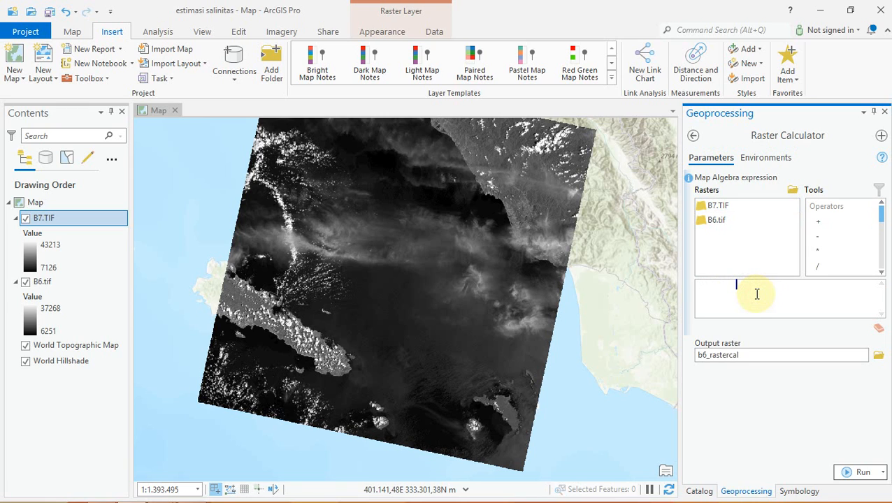
# - Build the map algebra expression ( "B6.tif" - "B7.TIF") /( "B6.tif" + "B7.TIF")
pyautogui.click(720, 222)
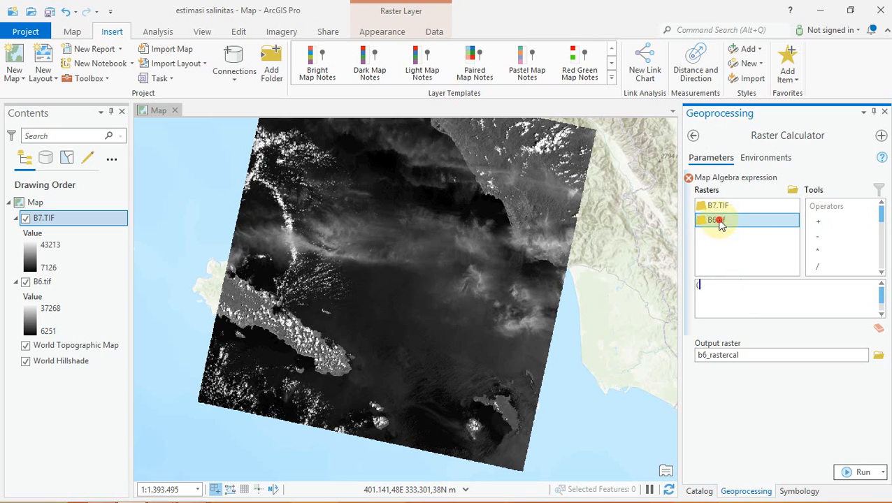
pyautogui.doubleClick(720, 222)
pyautogui.click(822, 237)
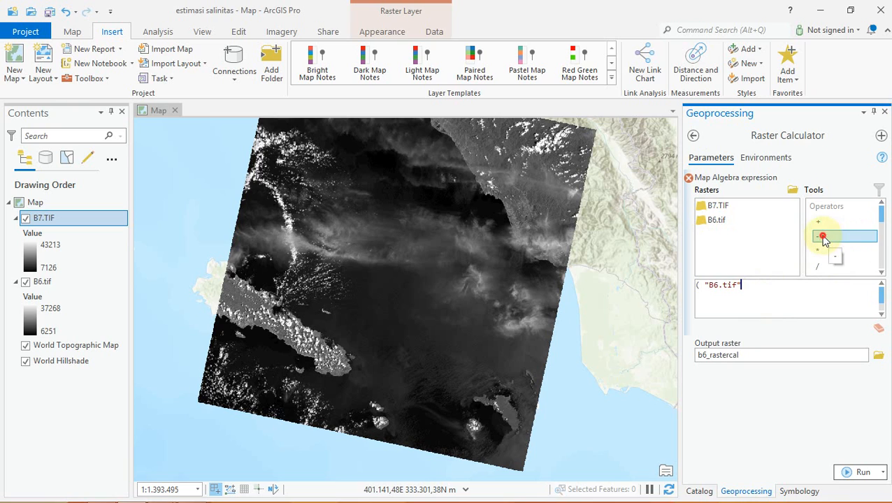
pyautogui.doubleClick(822, 238)
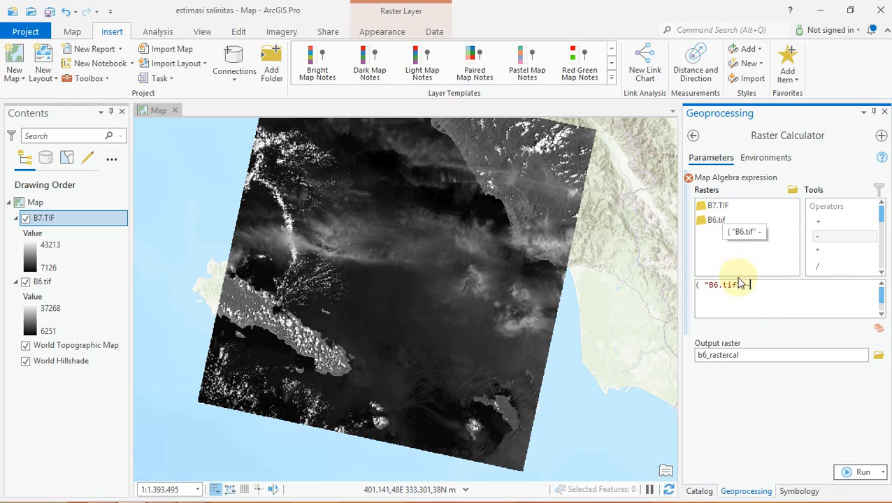
pyautogui.doubleClick(720, 207)
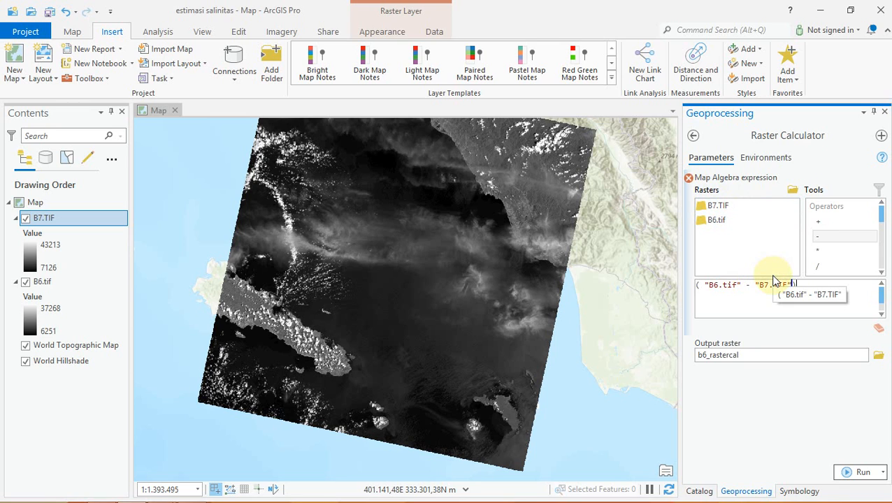
pyautogui.click(836, 267)
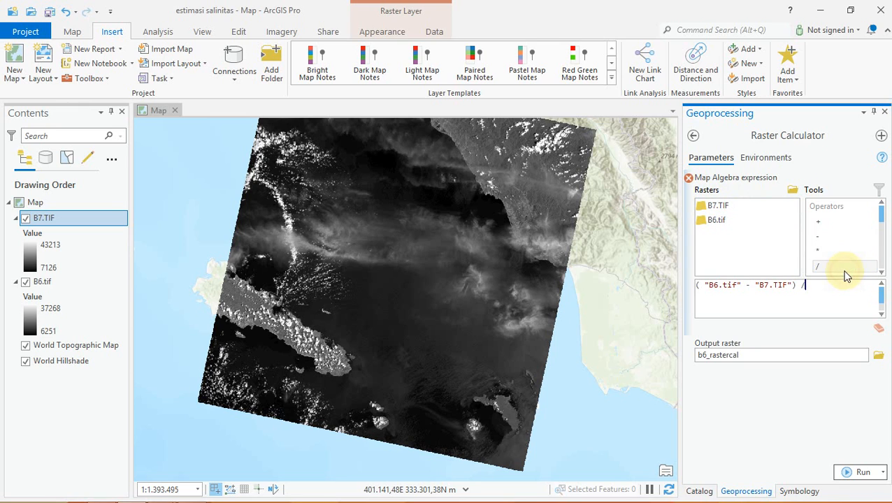
pyautogui.doubleClick(724, 223)
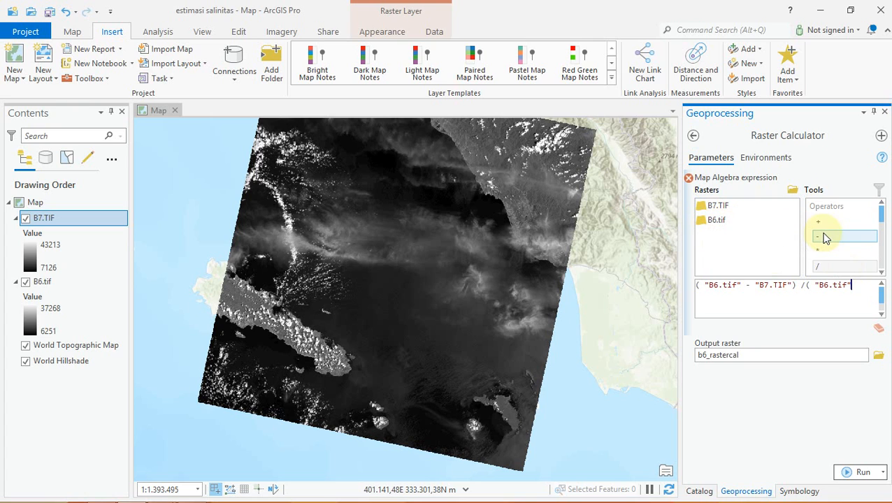
pyautogui.doubleClick(819, 223)
pyautogui.doubleClick(754, 207)
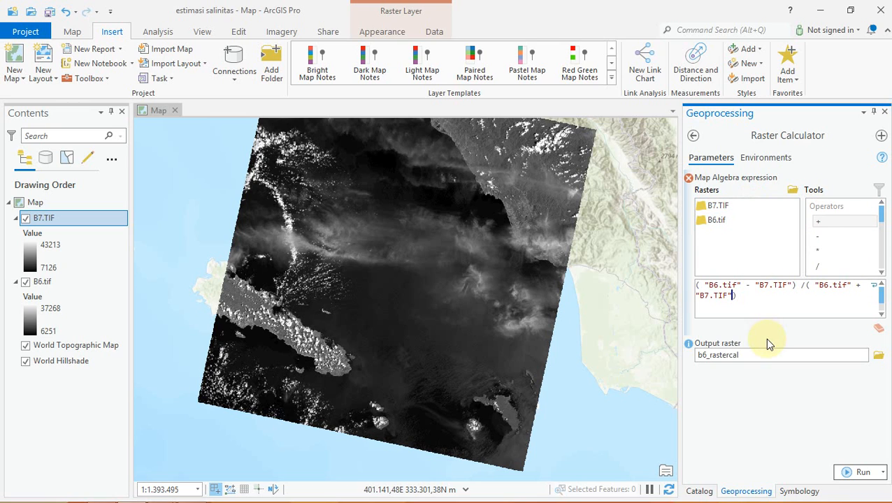
# - Name the output raster NDSI in the estimasi salinitas geodatabase and run the calculation
pyautogui.click(787, 352)
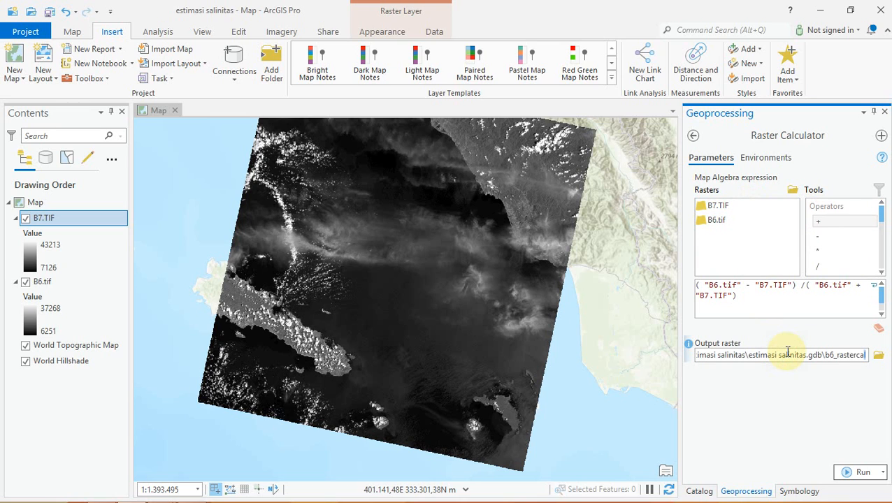
pyautogui.hotkey('ctrl', 'shift', 'Left')
pyautogui.write('N')
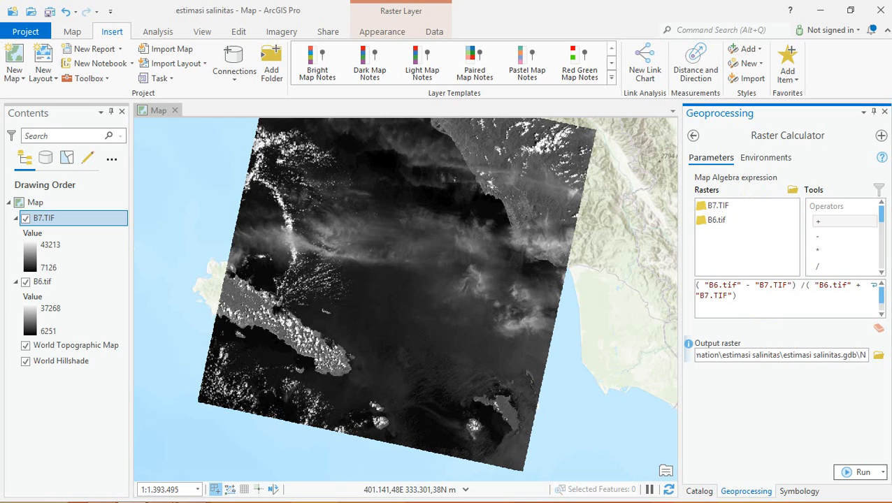
pyautogui.write('DS')
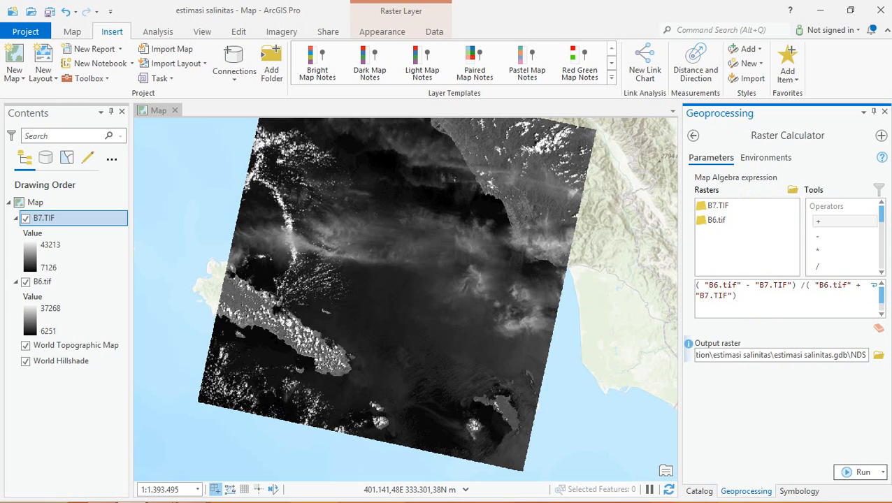
pyautogui.write('I')
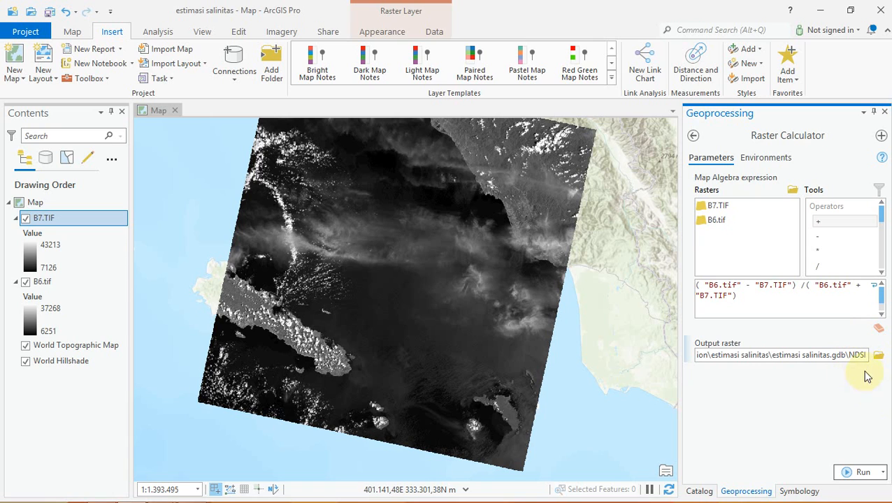
pyautogui.click(845, 473)
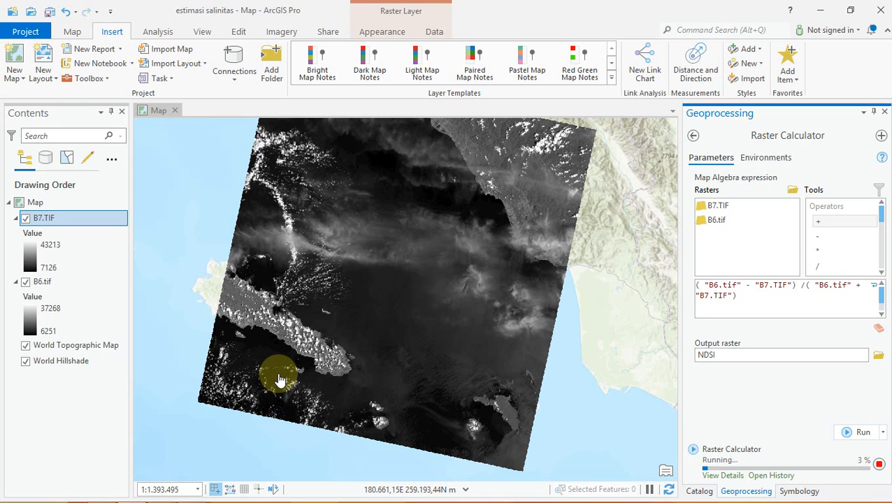
# - Collapse the legends of the B7.TIF and B6.tif layers in the layer list
pyautogui.moveTo(299, 260); pyautogui.dragTo(316, 283)
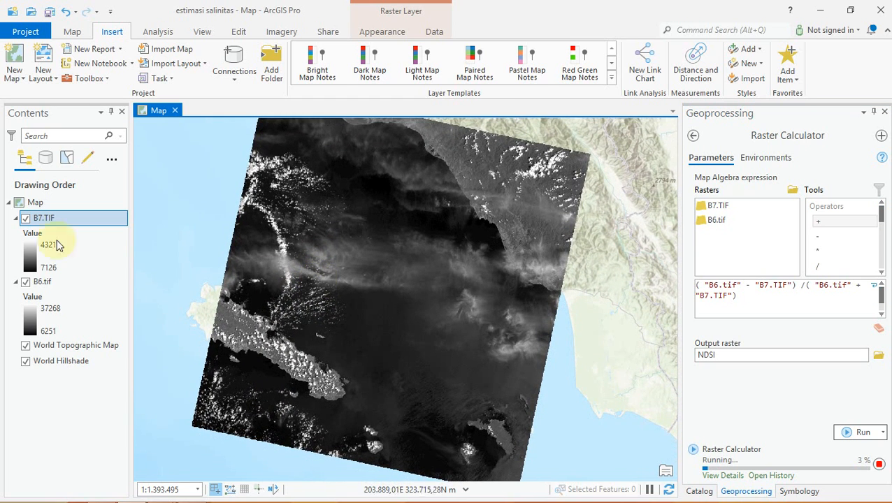
pyautogui.click(16, 219)
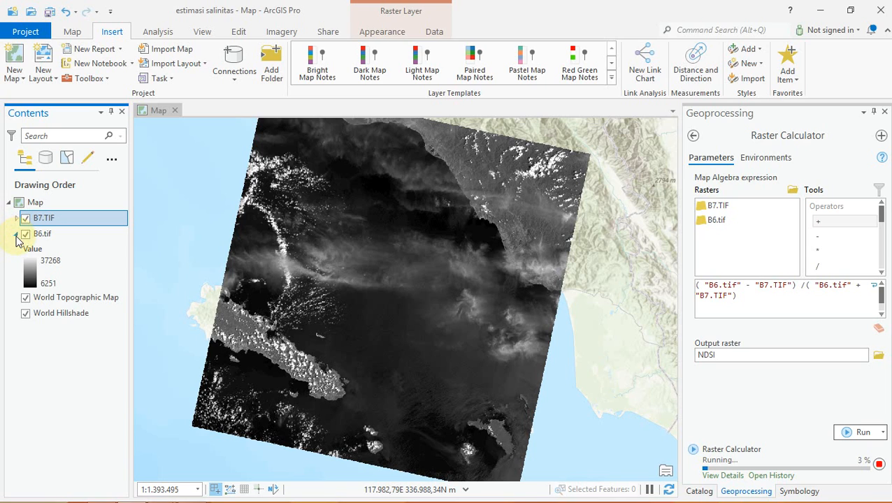
pyautogui.click(16, 235)
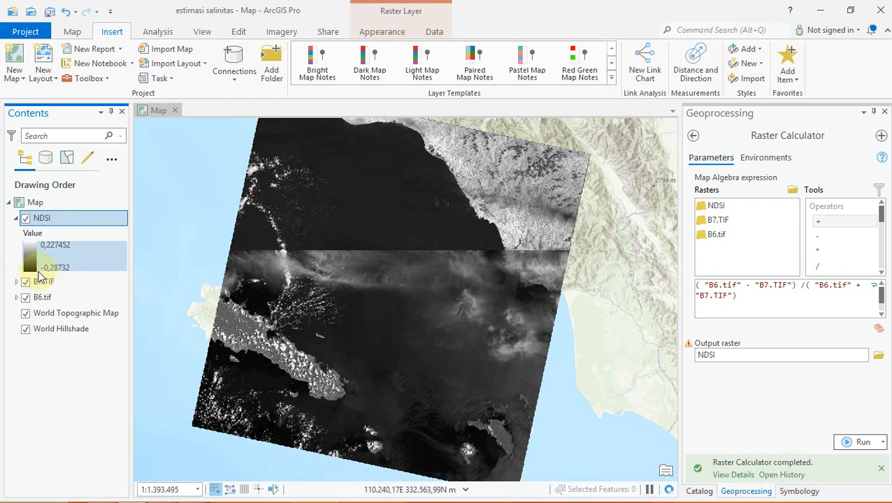
# - Hide the B7.TIF, B6.tif, World Topographic Map and World Hillshade layers and examine the NDSI raster on its own
pyautogui.click(25, 282)
pyautogui.click(26, 297)
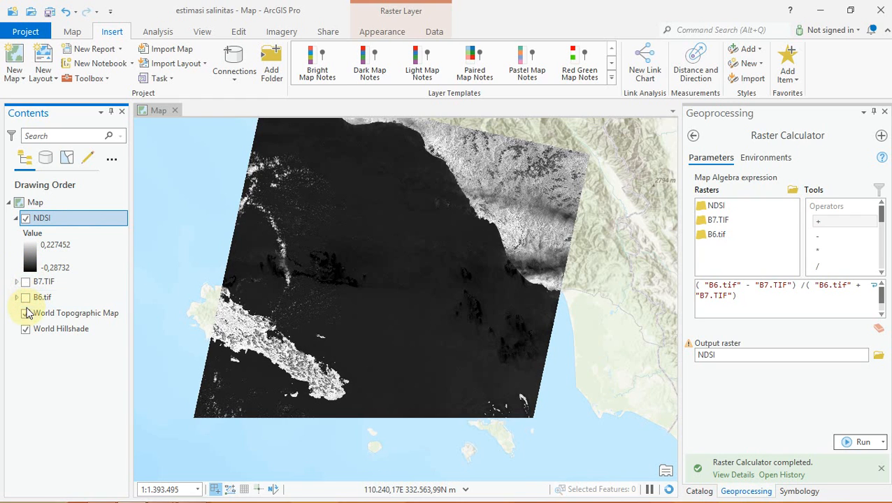
pyautogui.click(25, 313)
pyautogui.click(25, 328)
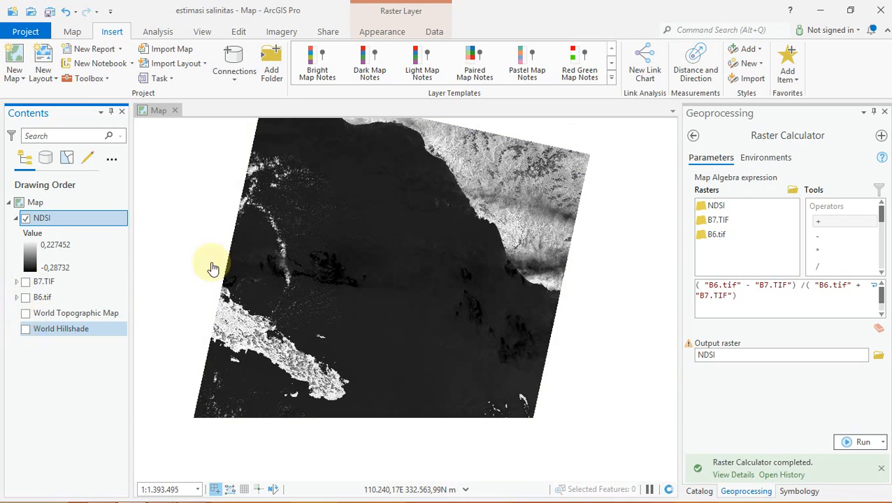
pyautogui.moveTo(438, 324); pyautogui.dragTo(457, 356)
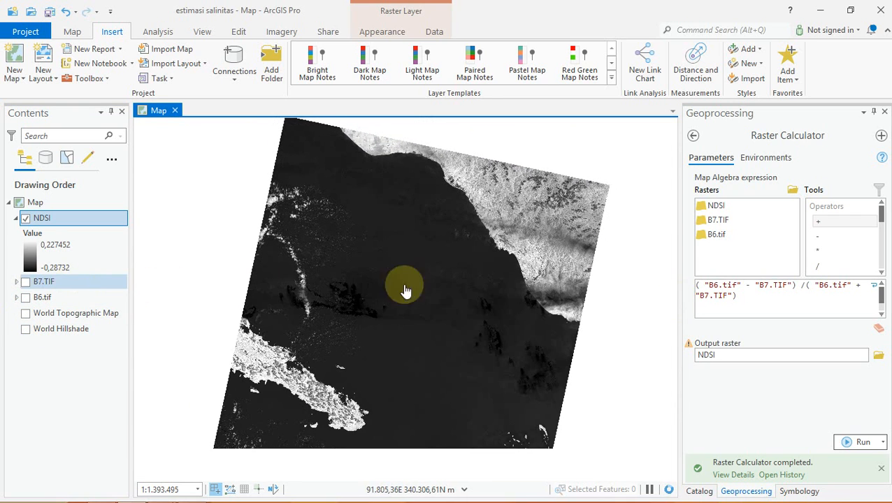
pyautogui.moveTo(500, 328); pyautogui.dragTo(508, 278)
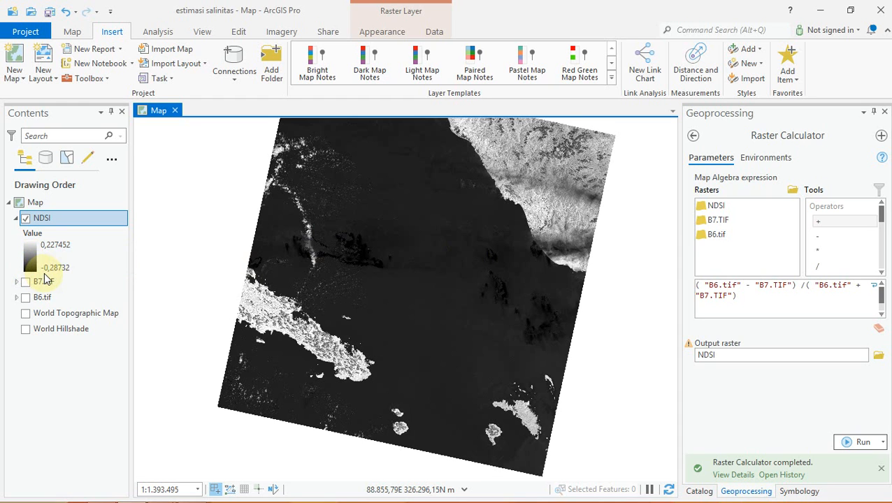
pyautogui.moveTo(411, 244); pyautogui.dragTo(486, 255)
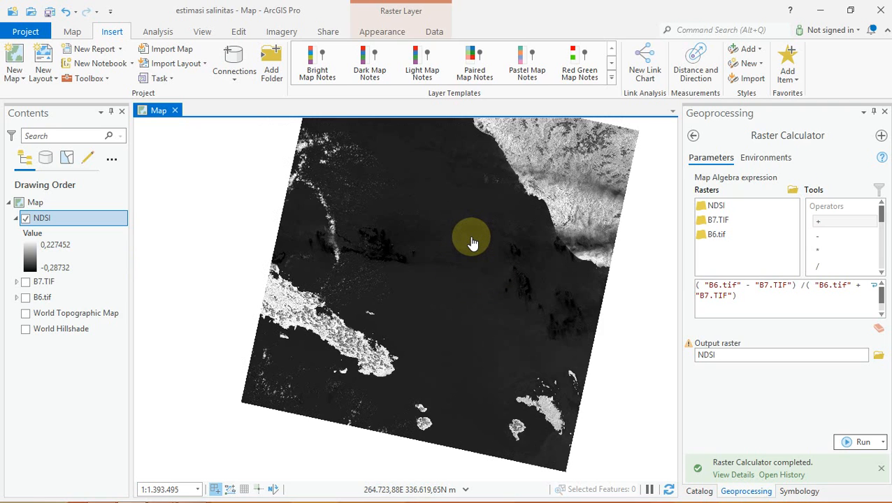
pyautogui.moveTo(467, 247); pyautogui.dragTo(432, 268)
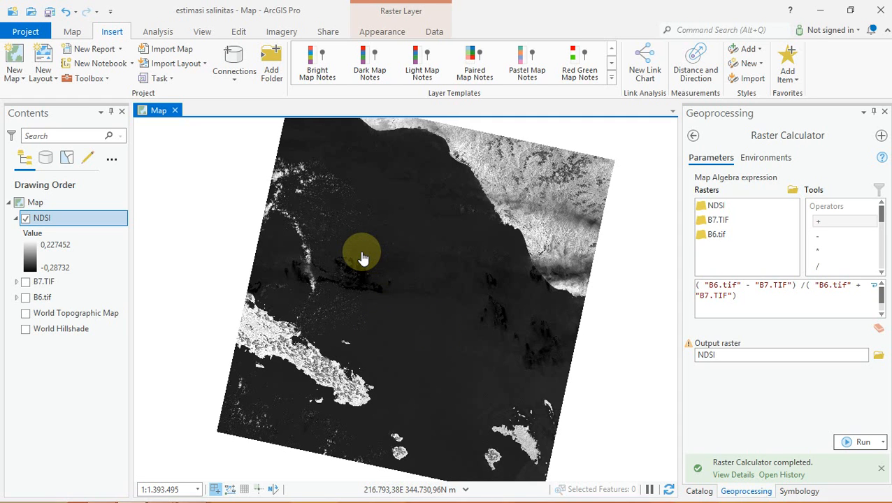
# - Switch to the salinitas.pptx presentation in PowerPoint and duplicate slide 3, the Rumus Normalisasi slide
pyautogui.hotkey('alt', 'Tab')
pyautogui.press('Escape')
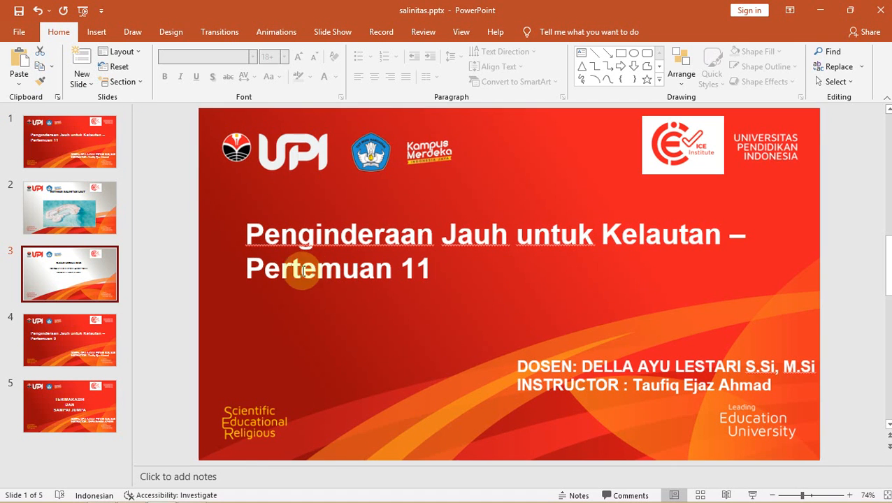
pyautogui.rightClick(59, 277)
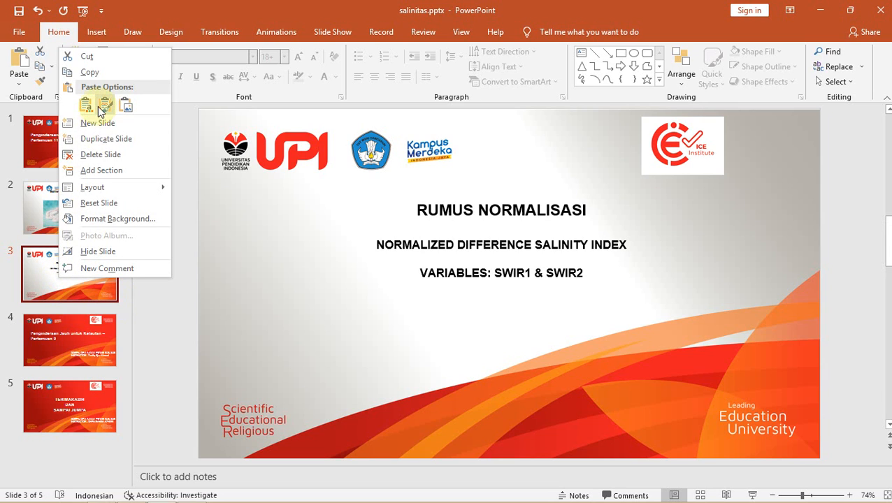
pyautogui.click(109, 138)
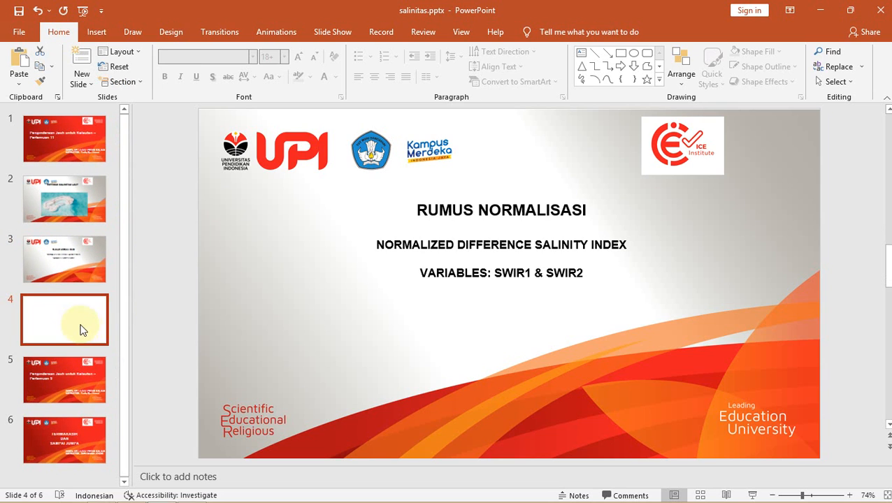
# - Delete all the text in the text box on the duplicated Rumus Normalisasi slide
pyautogui.click(591, 263)
pyautogui.moveTo(588, 273); pyautogui.dragTo(366, 243)
pyautogui.write('1')
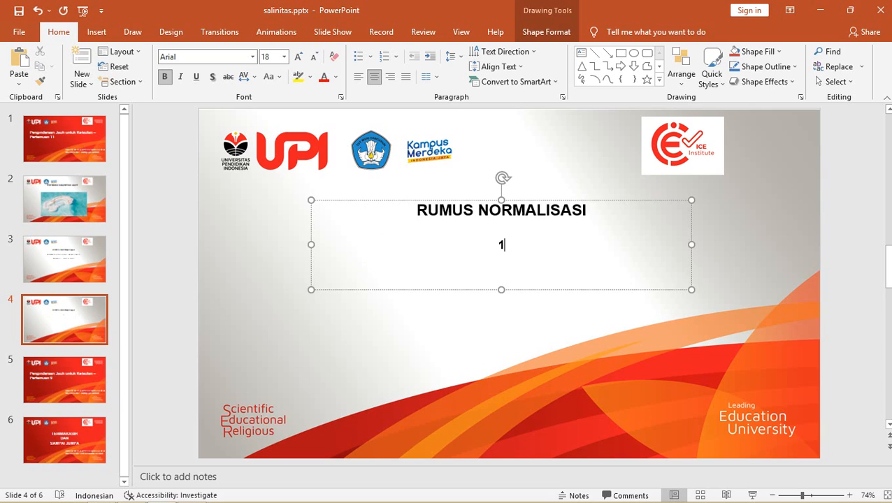
pyautogui.press('BackSpace')
pyautogui.press('BackSpace')
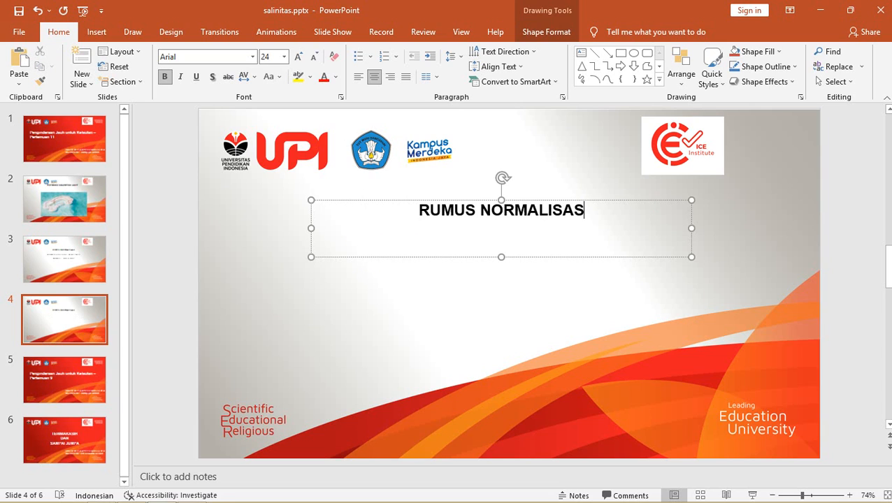
pyautogui.hotkey('ctrl', 'a')
pyautogui.press('BackSpace')
# - Write the heading "How to implement:" in the text box, followed by a blank line and the list number "1."
pyautogui.write('how')
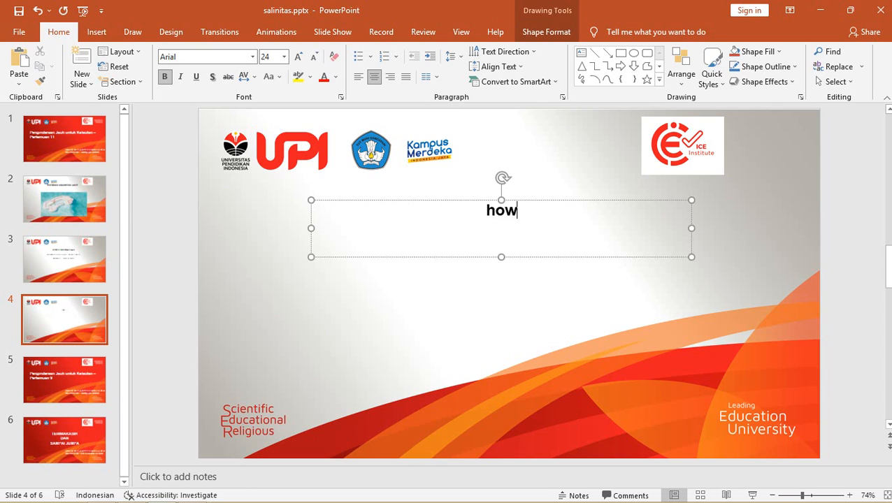
pyautogui.write(' to implement')
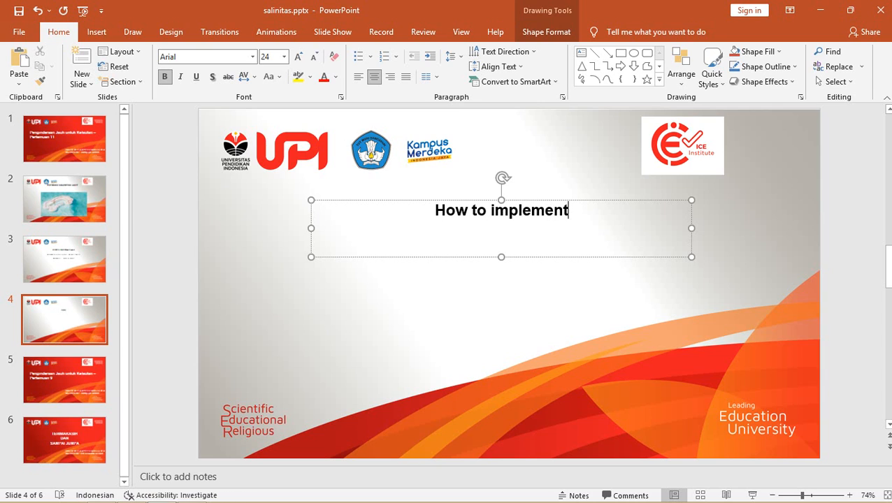
pyautogui.write(':')
pyautogui.press('Return')
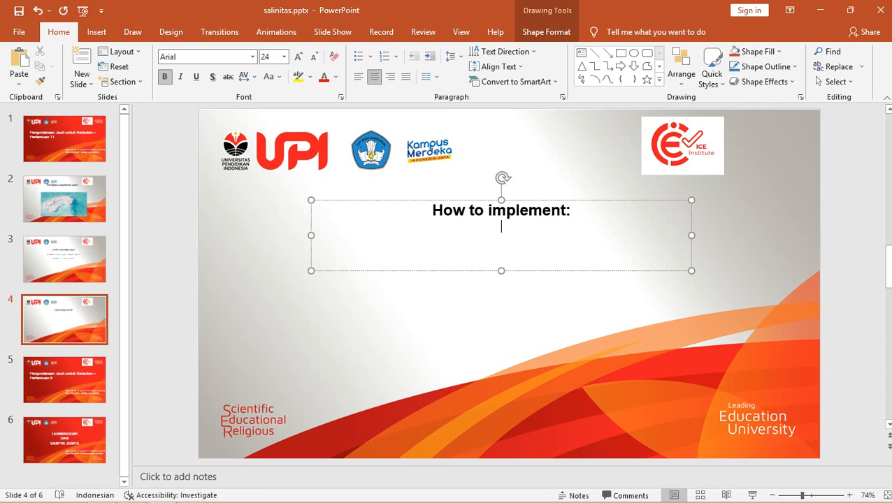
pyautogui.press('Return')
pyautogui.write('1.')
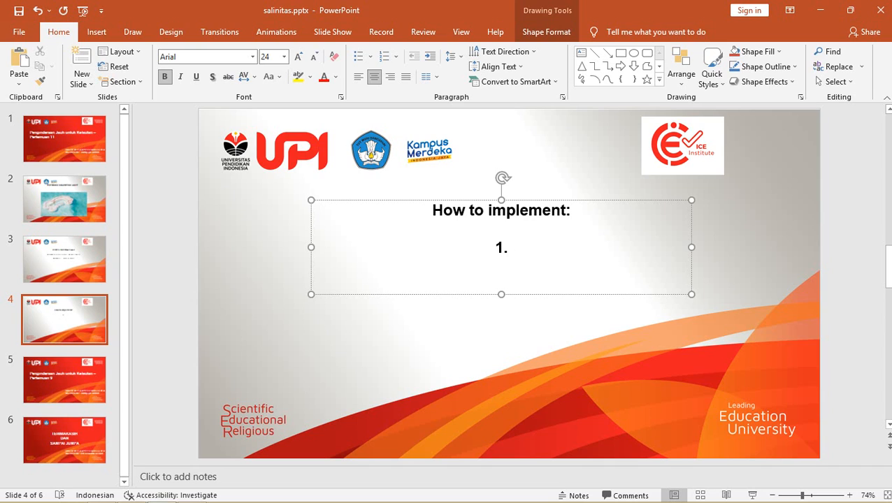
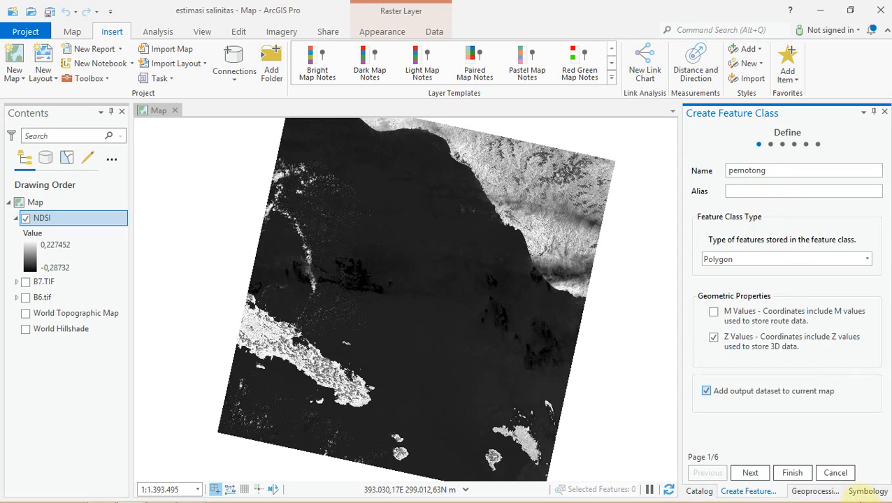
# - Finish creating the polygon feature class pemotong in ArcGIS Pro and activate its template for drawing new features
pyautogui.click(790, 472)
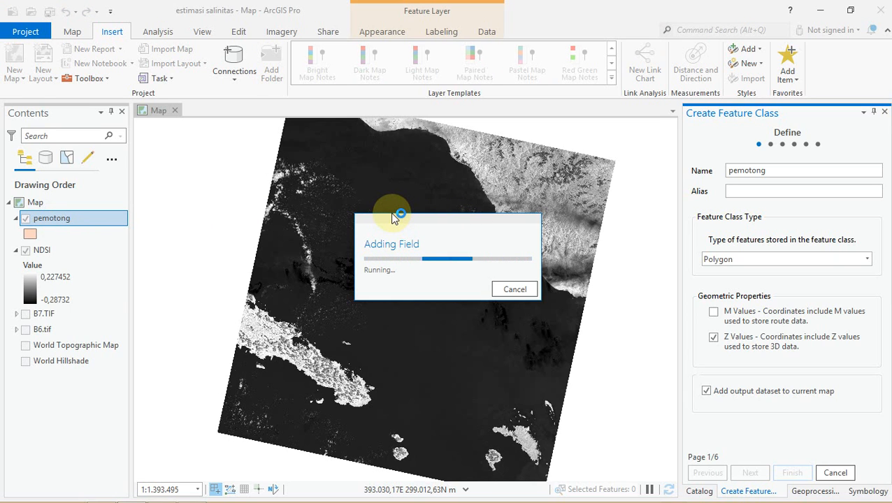
pyautogui.click(768, 254)
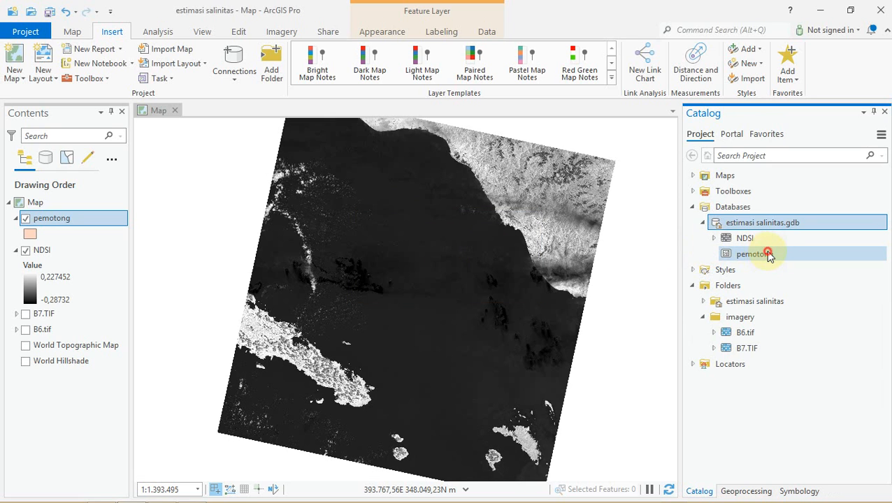
pyautogui.click(239, 33)
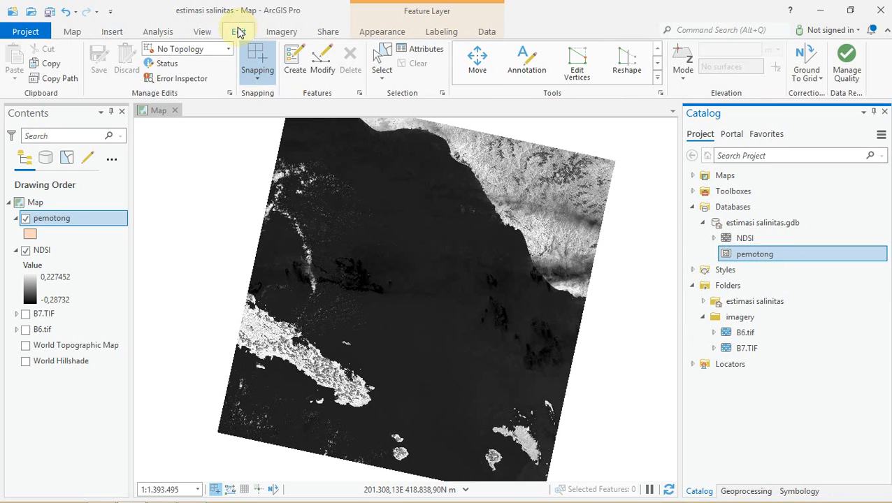
pyautogui.click(295, 63)
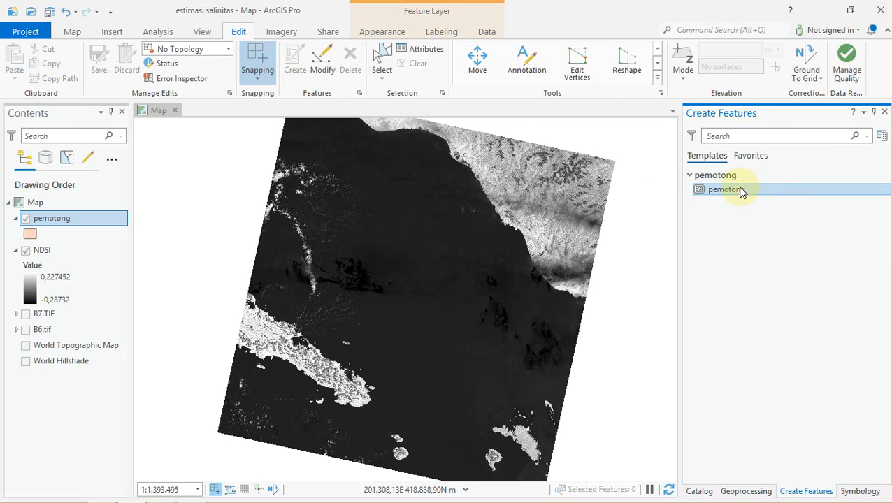
pyautogui.click(714, 223)
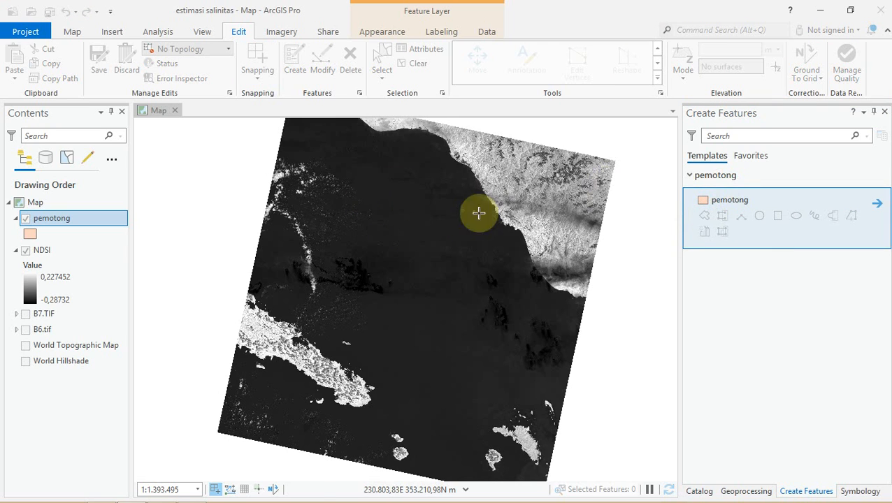
# - Draw an eight-vertex pemotong polygon over the open sea between the mainland coast and the large island, and save the edits
pyautogui.click(369, 165)
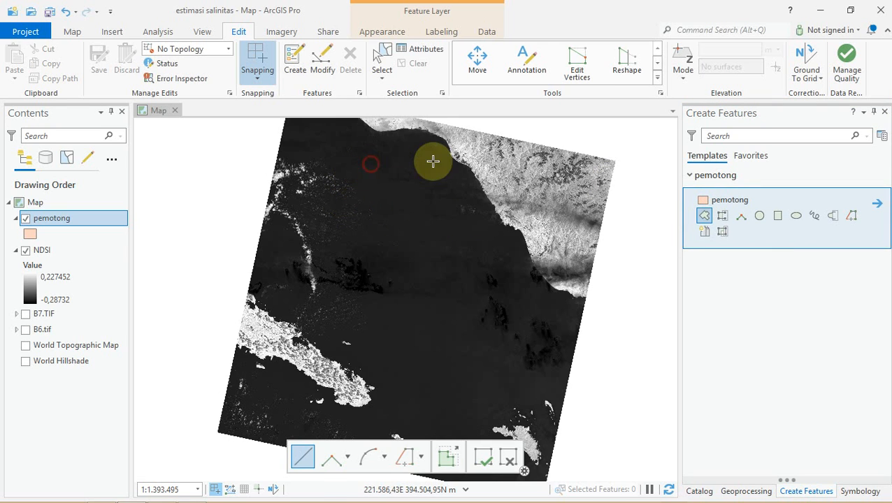
pyautogui.click(442, 170)
pyautogui.click(488, 230)
pyautogui.click(520, 284)
pyautogui.click(526, 334)
pyautogui.click(478, 369)
pyautogui.click(428, 369)
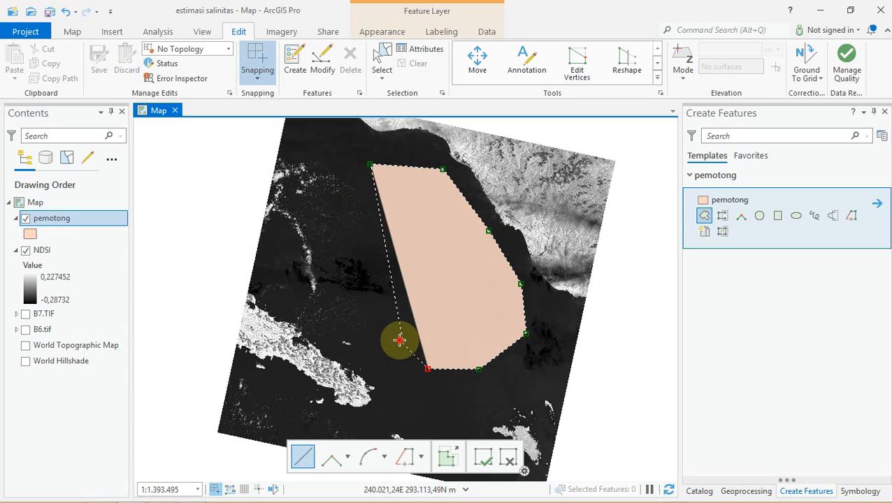
pyautogui.doubleClick(339, 277)
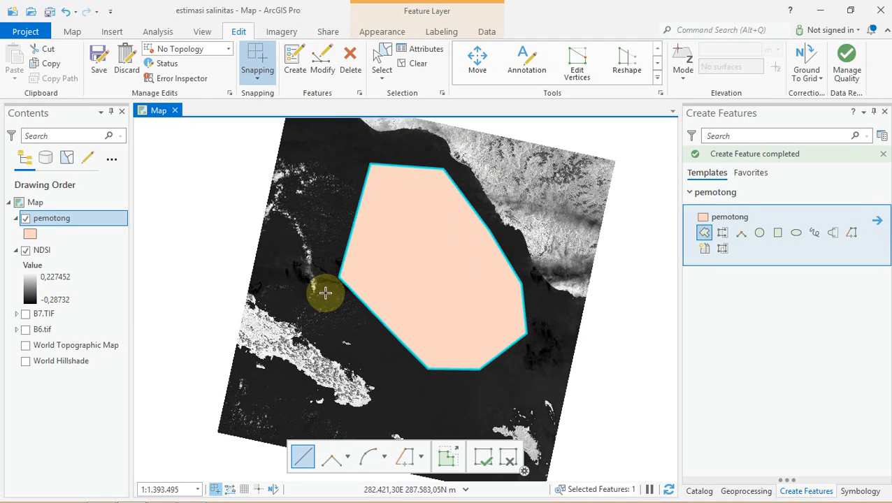
pyautogui.click(102, 61)
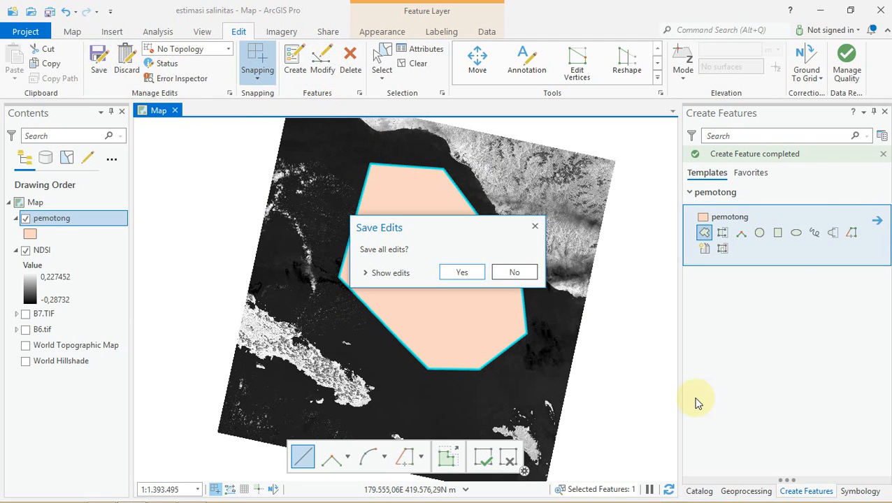
pyautogui.click(466, 272)
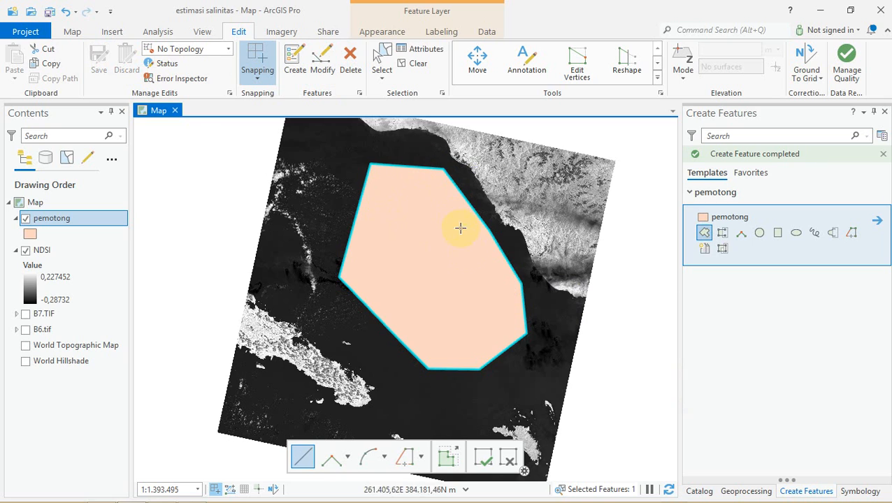
# - Search the geoprocessing tools for "clip rast" and open Clip Raster from Data Management Tools
pyautogui.click(712, 493)
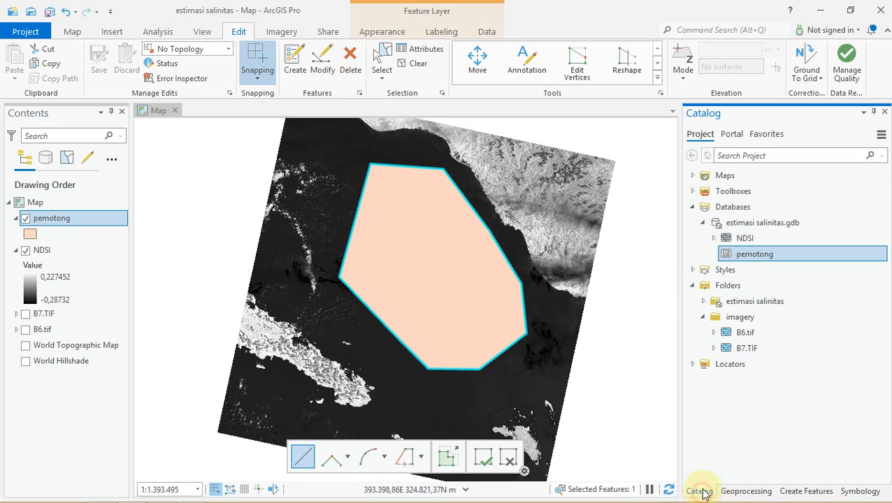
pyautogui.click(746, 492)
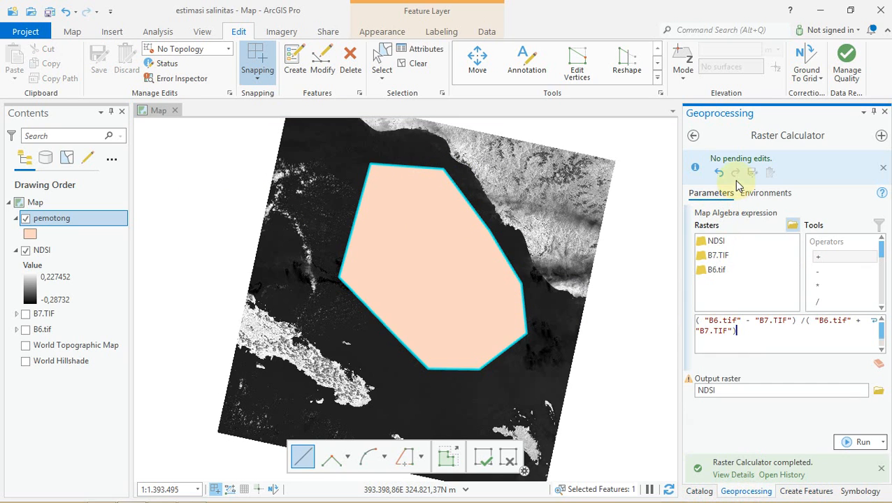
pyautogui.click(692, 137)
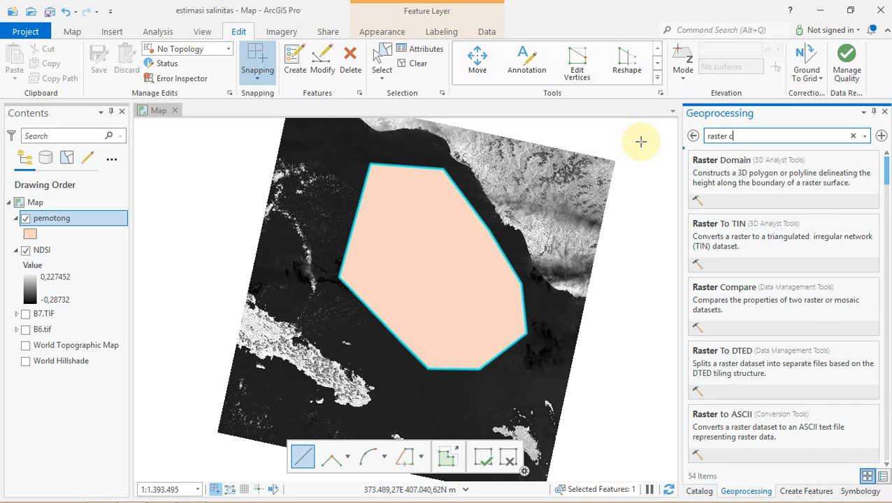
pyautogui.press('BackSpace')
pyautogui.press('BackSpace')
pyautogui.press('BackSpace')
pyautogui.press('BackSpace')
pyautogui.press('BackSpace')
pyautogui.press('BackSpace')
pyautogui.press('BackSpace')
pyautogui.press('BackSpace')
pyautogui.write('clip')
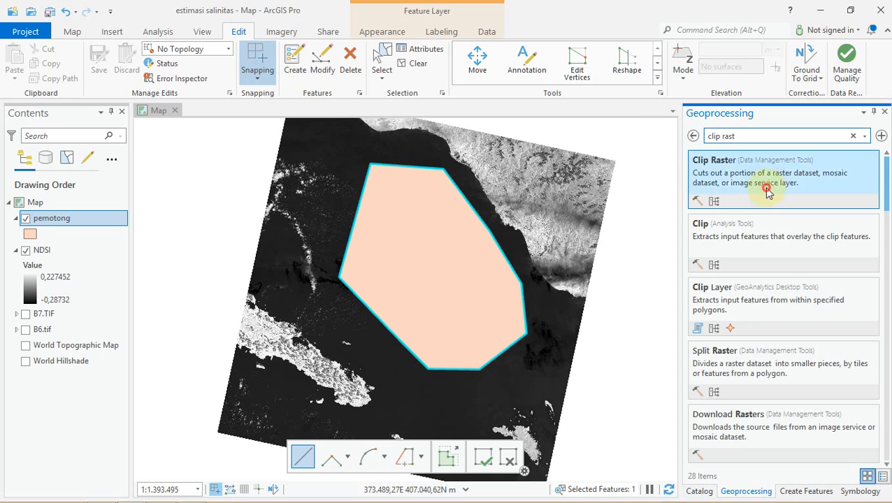
pyautogui.click(772, 198)
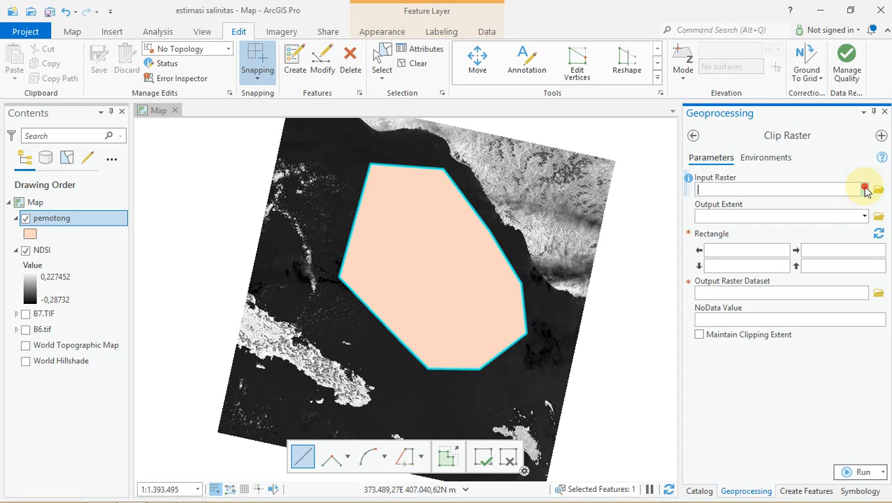
# - Clip the NDSI raster to the pemotong polygon, using the input features as clipping geometry and NDSI_Clip as output
pyautogui.click(866, 190)
pyautogui.click(766, 203)
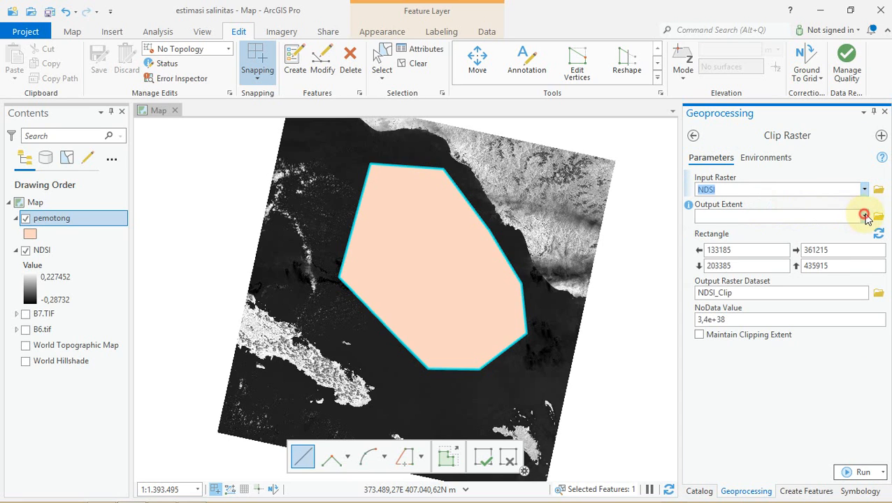
pyautogui.click(865, 217)
pyautogui.click(744, 232)
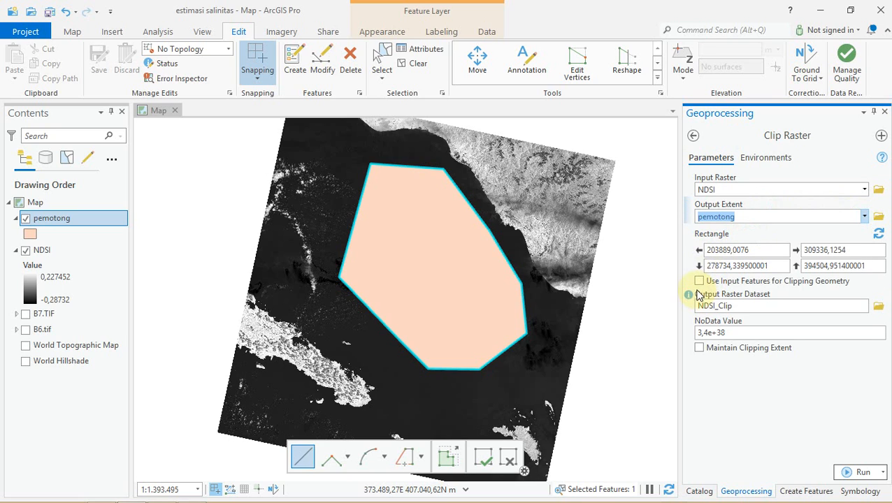
pyautogui.click(699, 281)
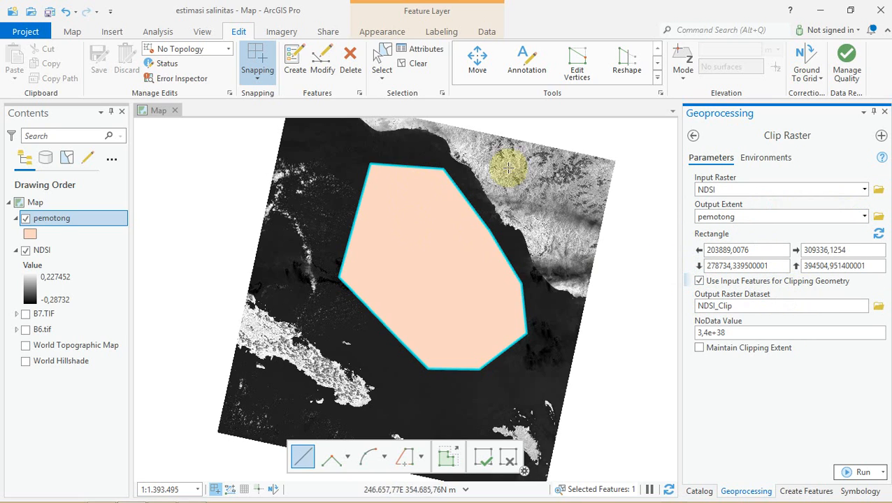
pyautogui.click(859, 473)
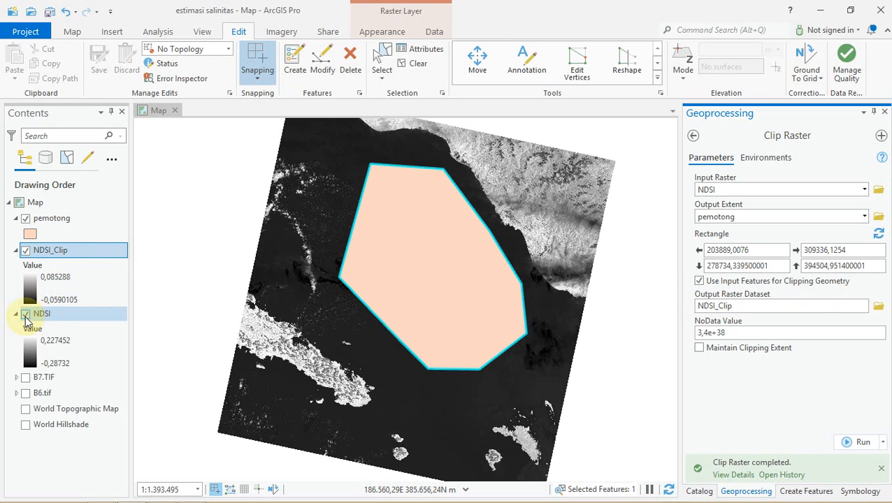
# - Hide the NDSI and pemotong layers so that only the clipped raster is displayed on the map
pyautogui.click(26, 314)
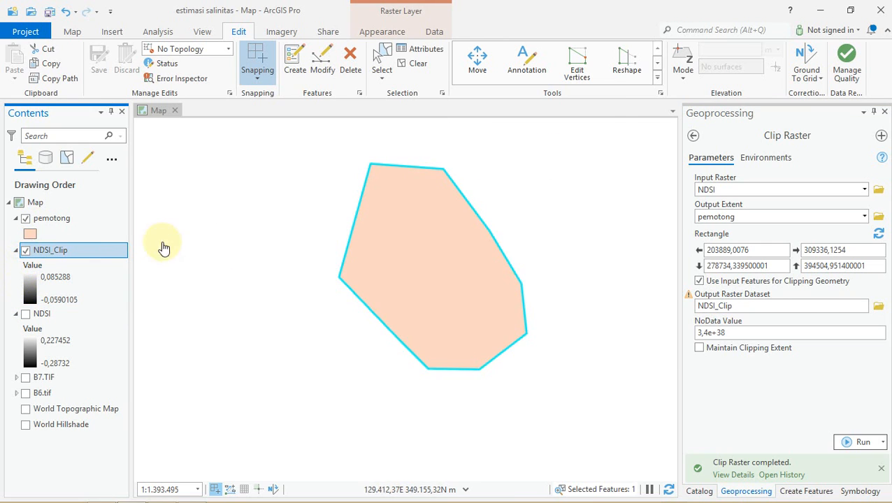
pyautogui.click(26, 219)
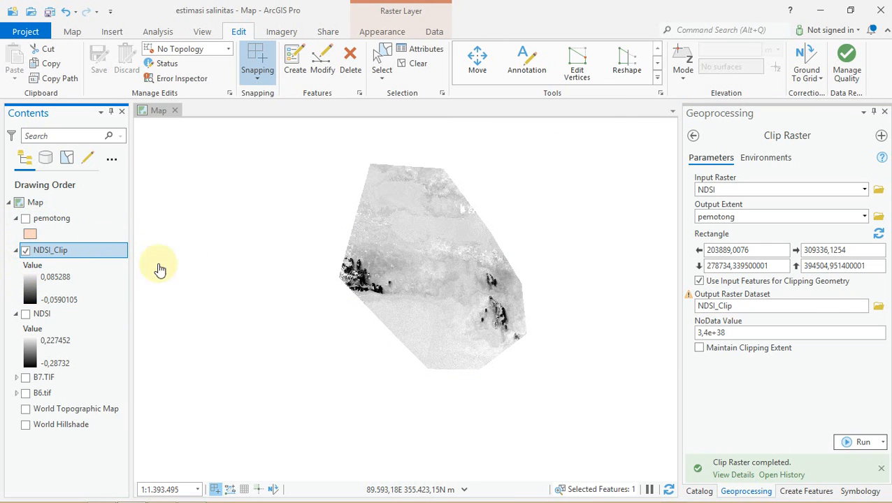
pyautogui.moveTo(434, 274); pyautogui.dragTo(437, 324)
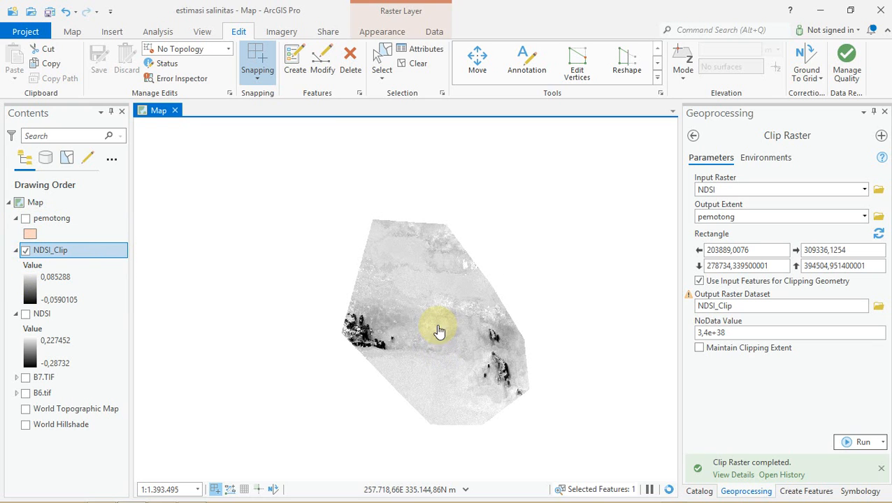
# - Compare the clipped raster with the full NDSI raster by toggling the visibility of both layers
pyautogui.click(25, 315)
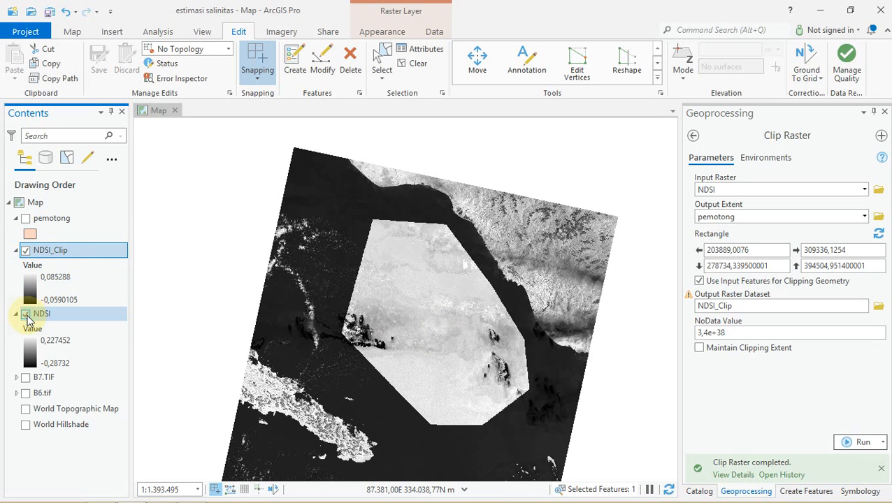
pyautogui.click(25, 251)
pyautogui.click(25, 251)
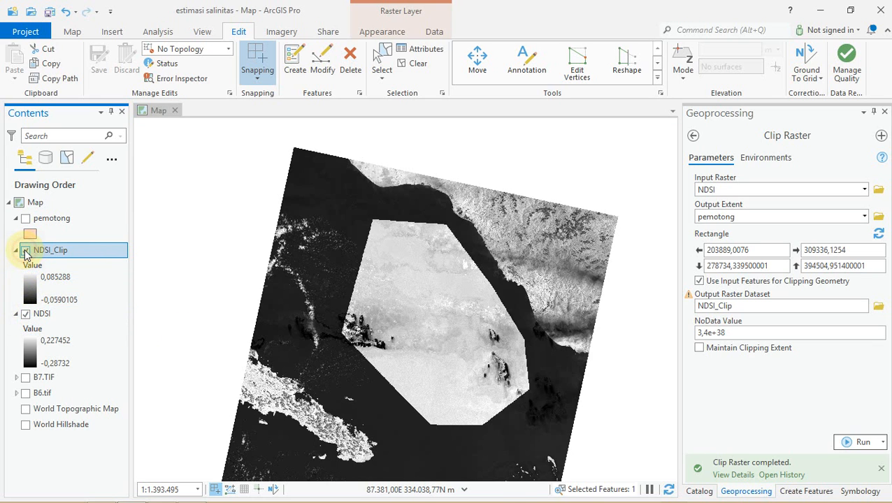
pyautogui.click(25, 251)
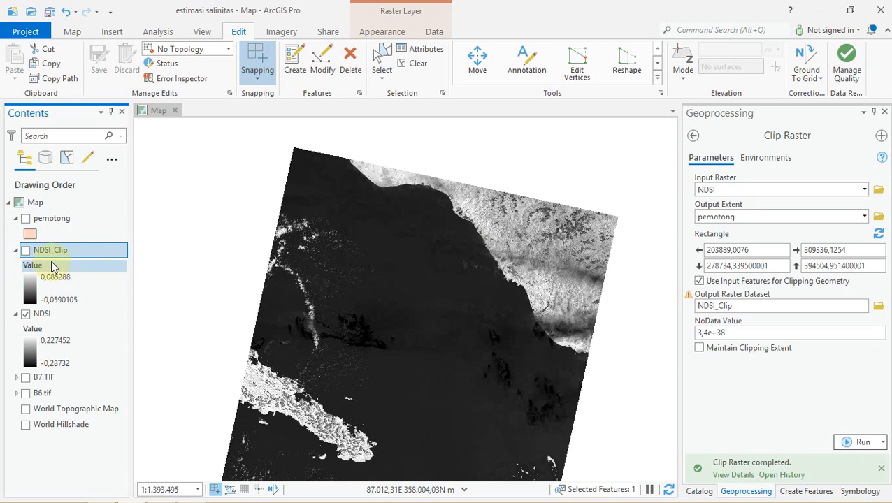
pyautogui.click(25, 251)
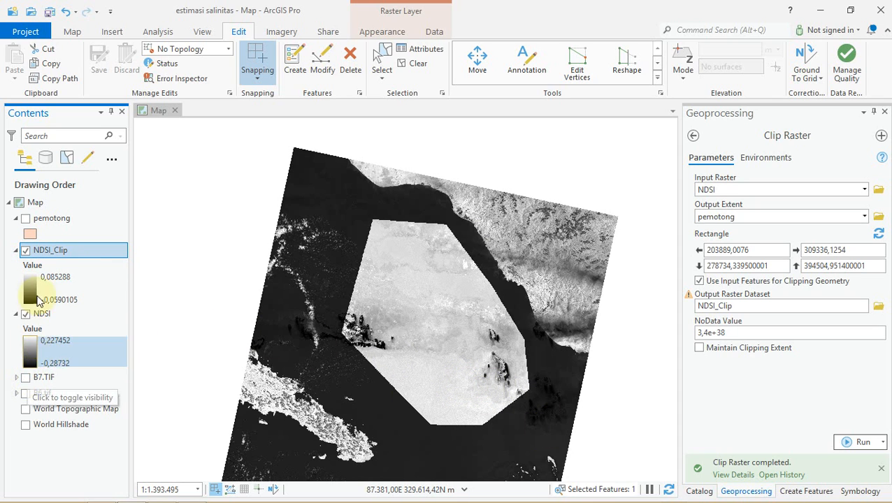
pyautogui.click(25, 314)
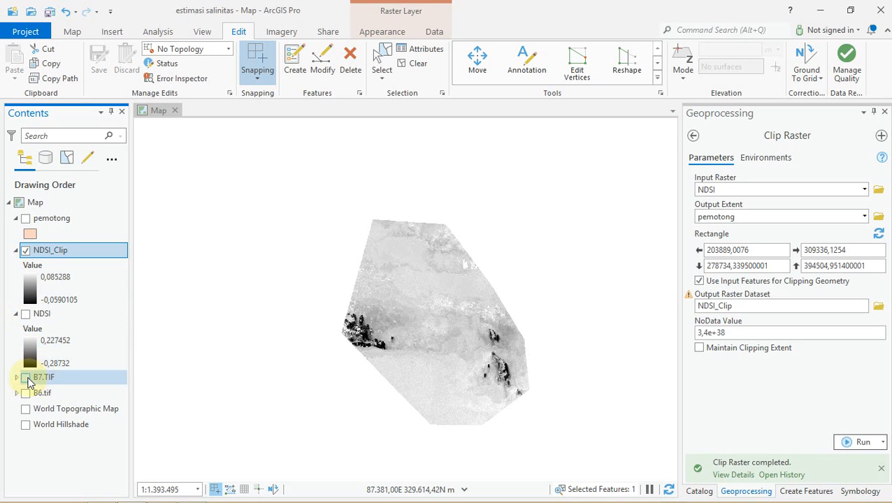
# - Compare NDSI_Clip with the B7.TIF band beneath it by showing the band and toggling the clipped layer
pyautogui.click(25, 377)
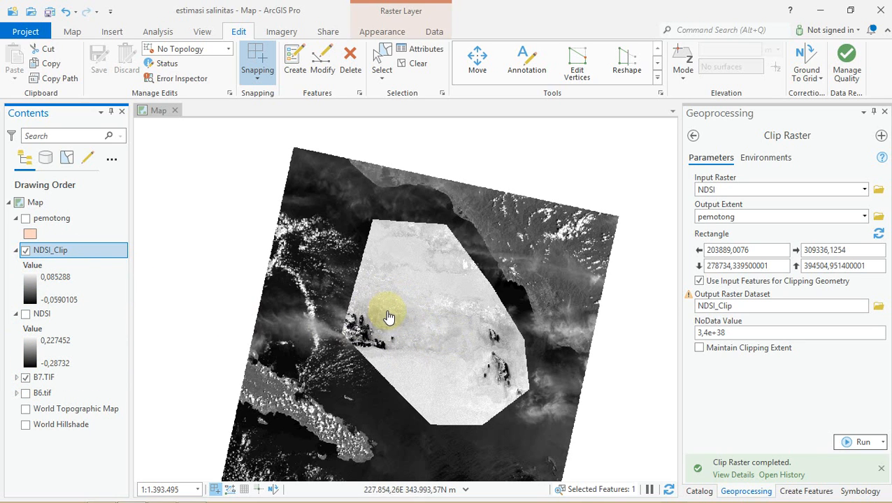
pyautogui.moveTo(389, 337); pyautogui.dragTo(397, 277)
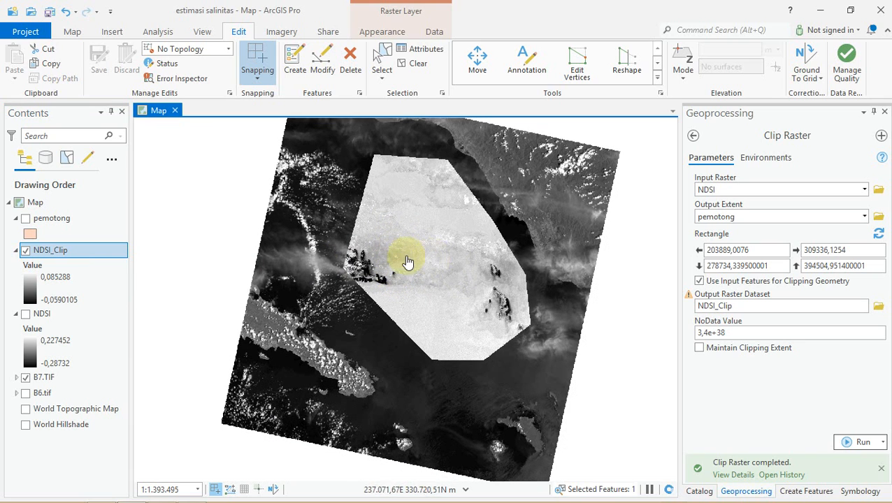
pyautogui.click(25, 251)
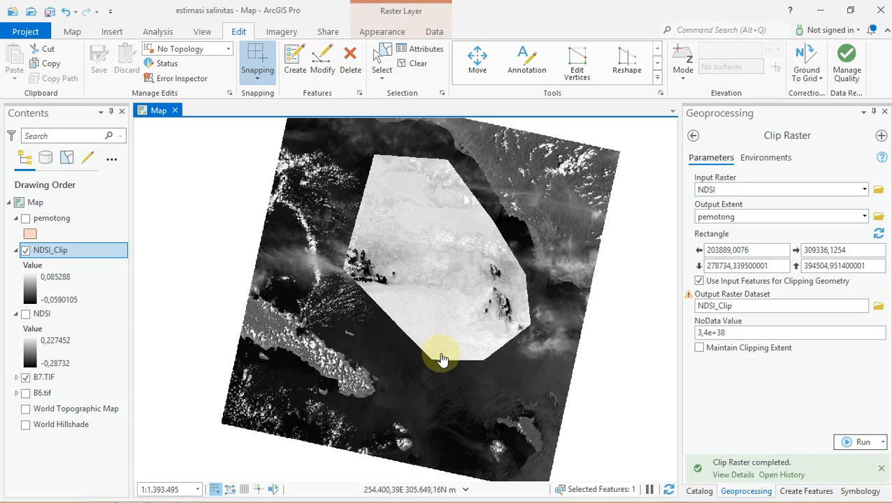
pyautogui.click(26, 251)
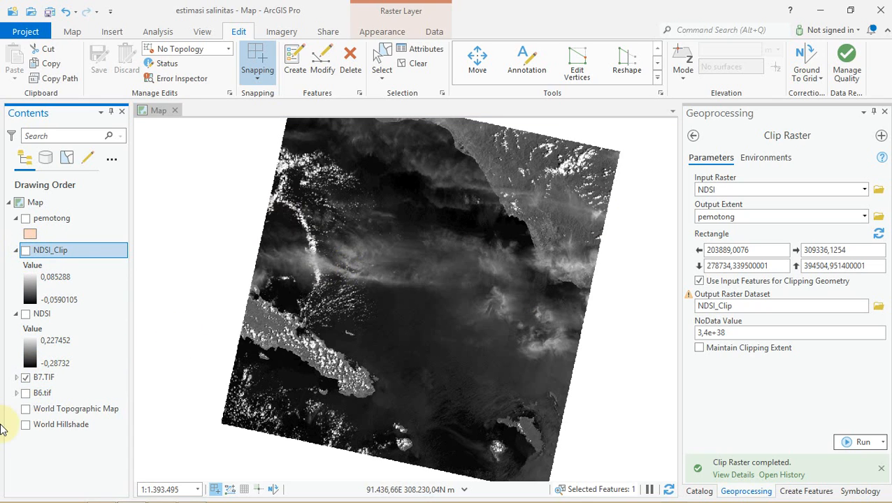
pyautogui.click(26, 394)
pyautogui.click(26, 394)
pyautogui.click(26, 394)
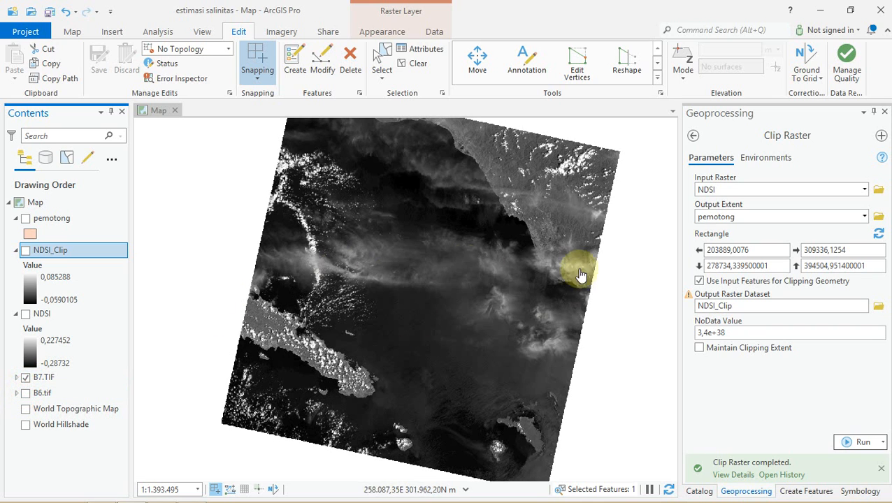
pyautogui.click(26, 252)
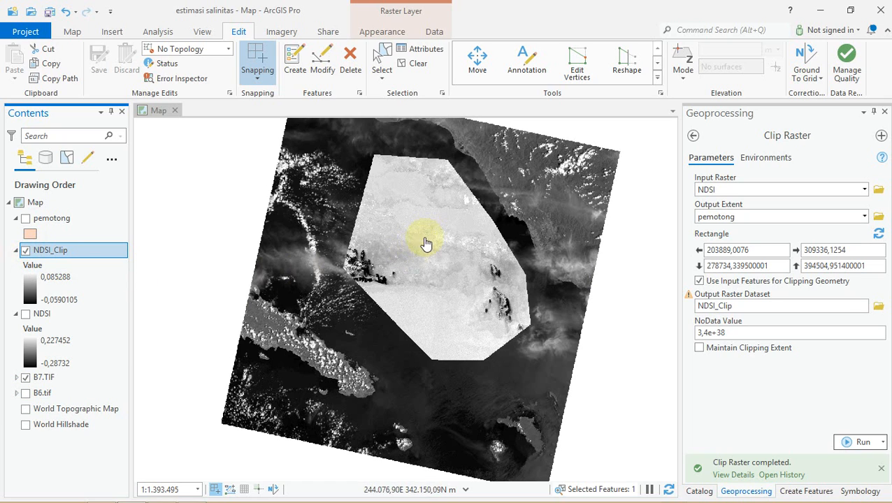
# - Examine the dark patches of NDSI_Clip against the clouds in B7.TIF, and hide the B7.TIF layer
pyautogui.scroll(3, 447, 276)
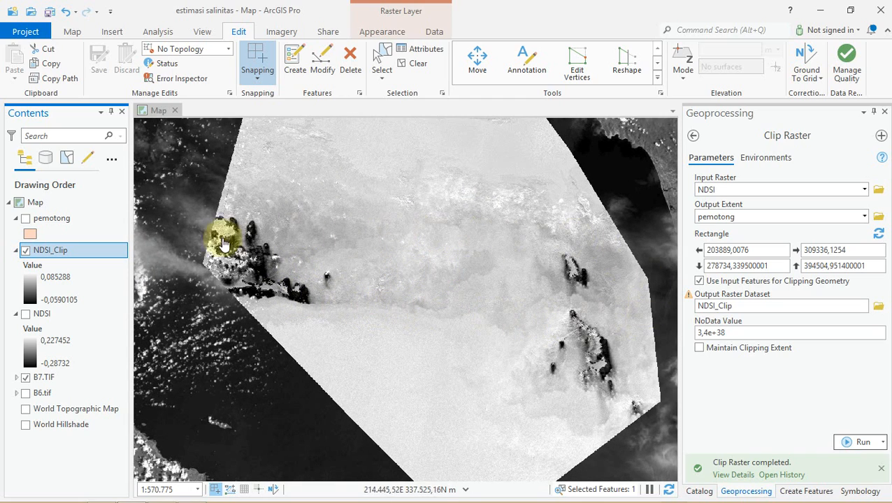
pyautogui.moveTo(314, 280); pyautogui.dragTo(502, 278)
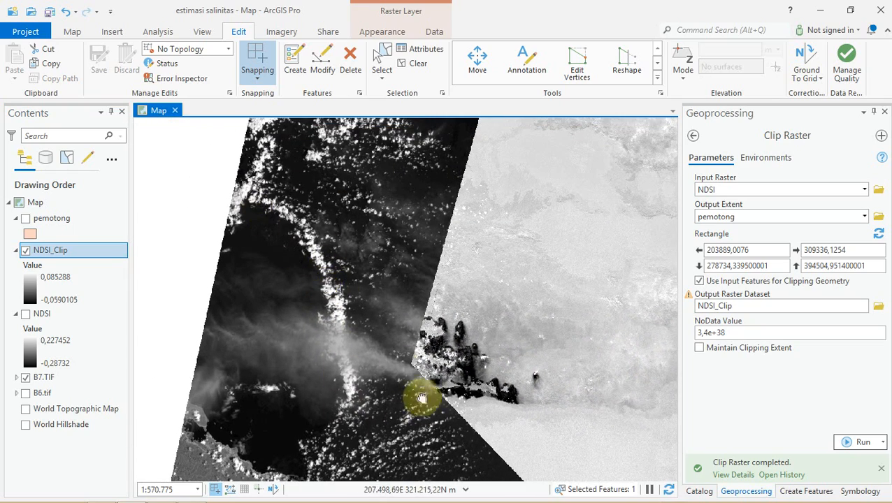
pyautogui.moveTo(418, 408); pyautogui.dragTo(277, 264)
pyautogui.moveTo(579, 253); pyautogui.dragTo(488, 327)
pyautogui.scroll(-2, 463, 324)
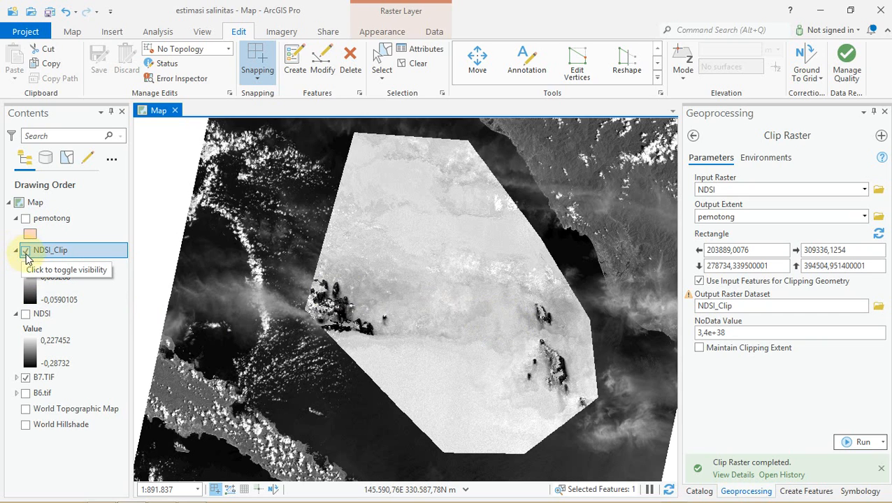
pyautogui.click(26, 377)
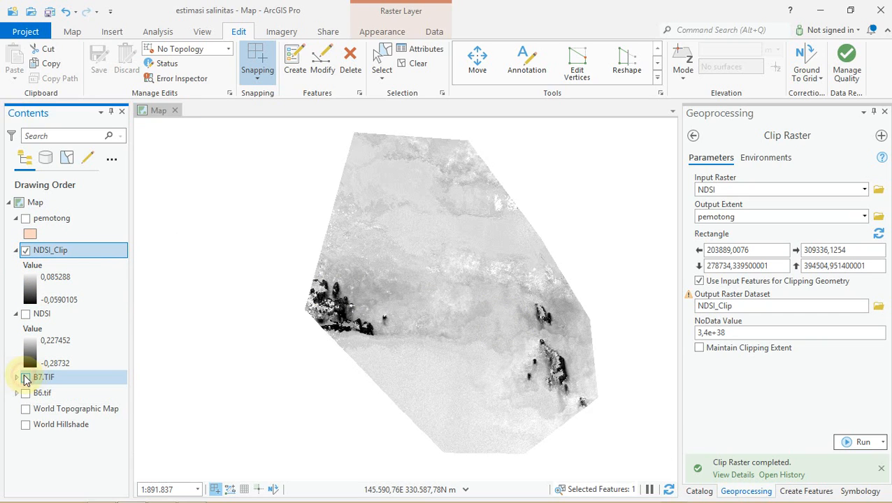
pyautogui.moveTo(464, 412); pyautogui.dragTo(492, 388)
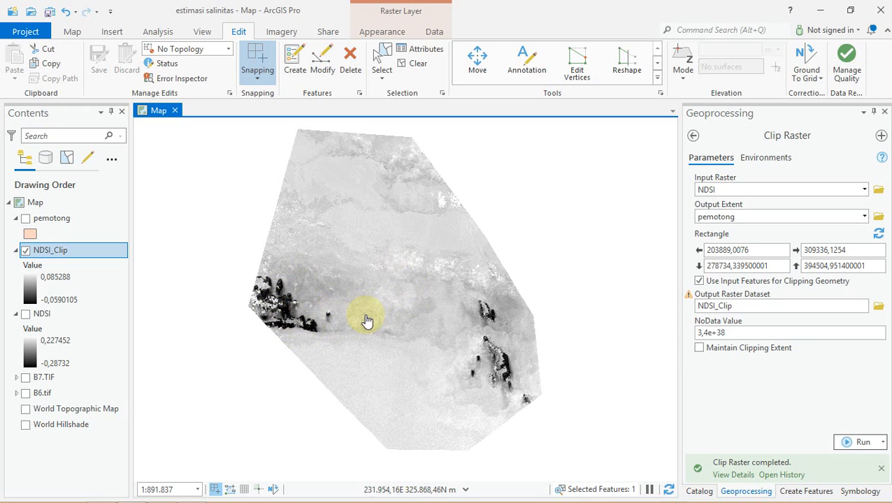
# - Search the geoprocessing tools for the reclassification tools and open Reclassify from 3D Analyst Tools
pyautogui.click(694, 137)
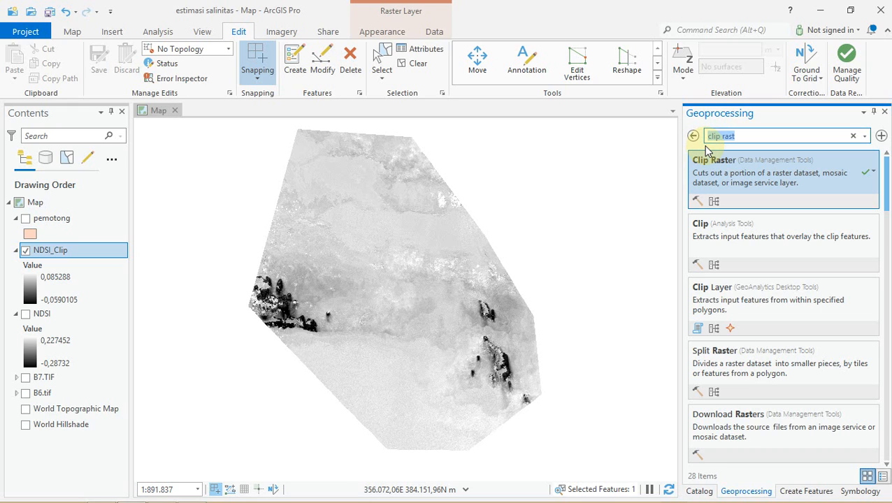
pyautogui.write('reclass')
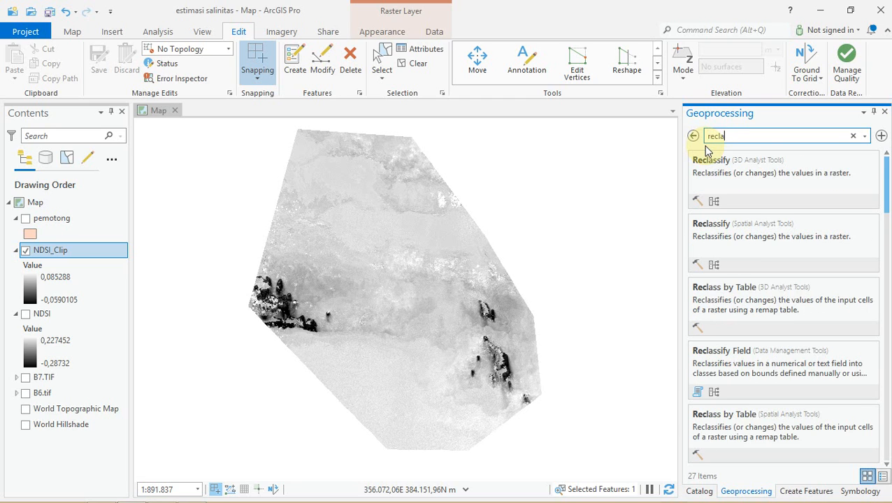
pyautogui.click(743, 193)
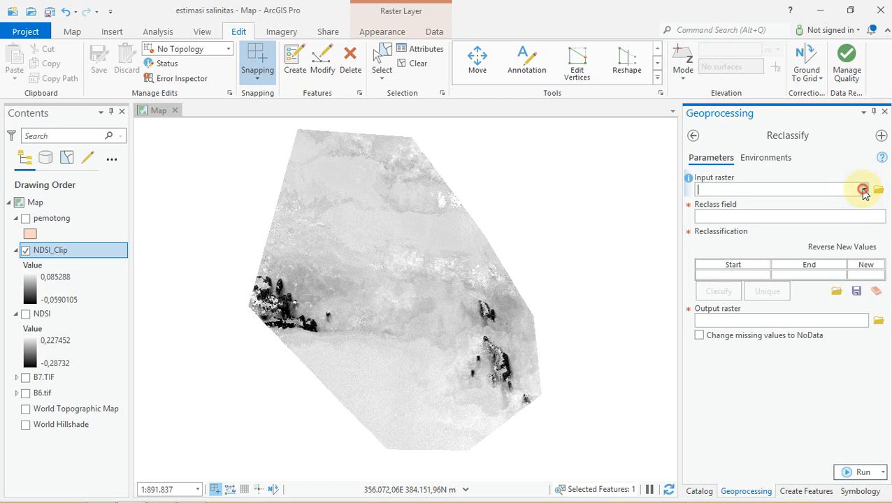
# - Set NDSI_Clip as the input raster of Reclassify and open the Classify dialog for its values
pyautogui.click(864, 190)
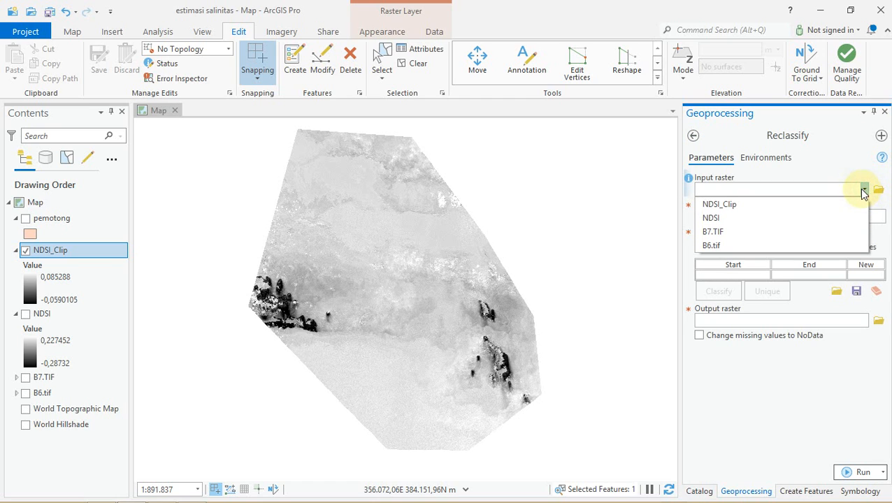
pyautogui.click(793, 205)
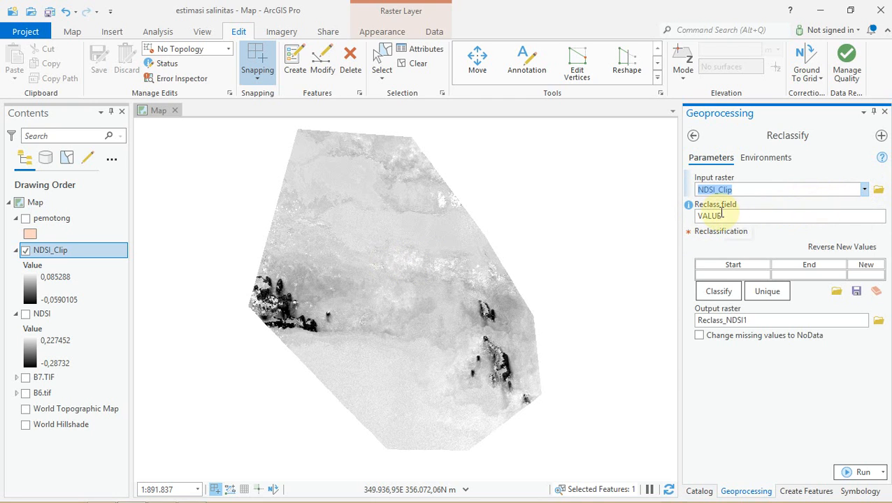
pyautogui.click(720, 295)
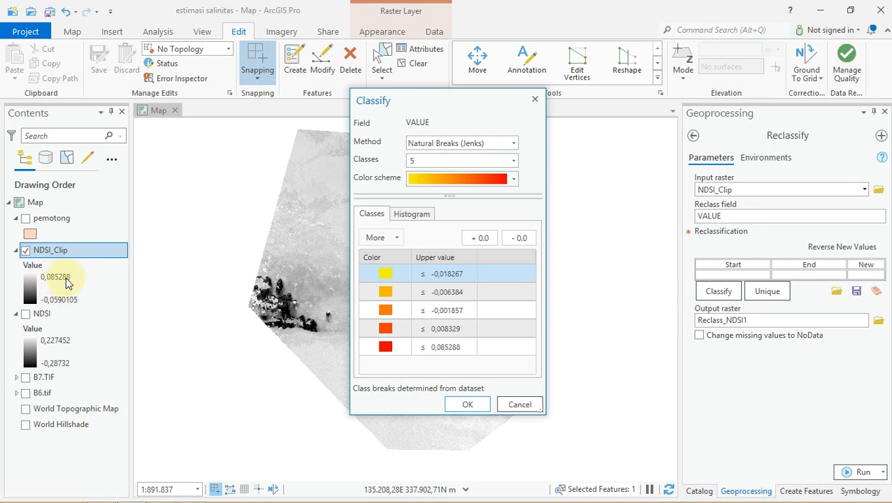
pyautogui.moveTo(456, 106); pyautogui.dragTo(515, 131)
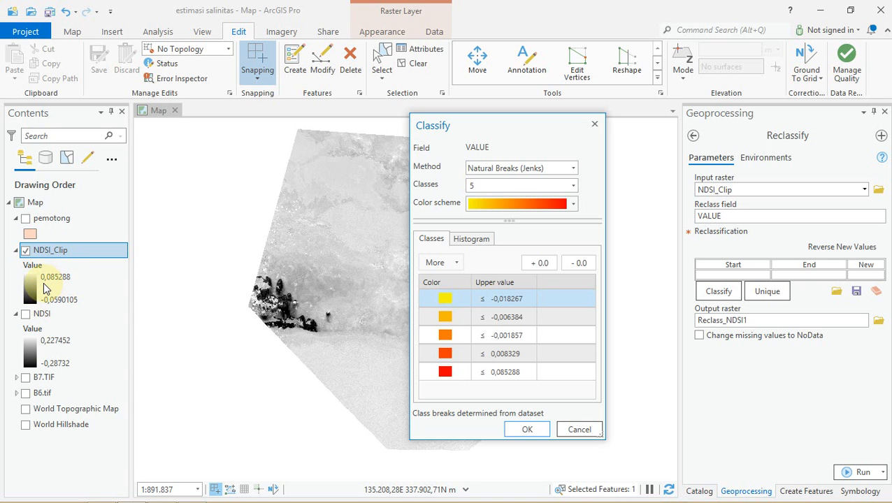
# - Launch Notepad through the Windows search and return to the Classify dialog in ArcGIS Pro
pyautogui.hotkey('alt', 'Tab')
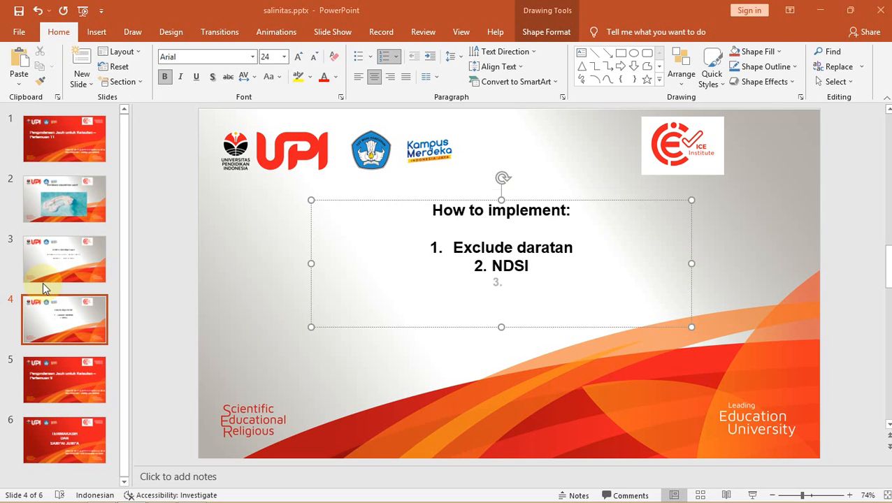
pyautogui.press('super')
pyautogui.write('one')
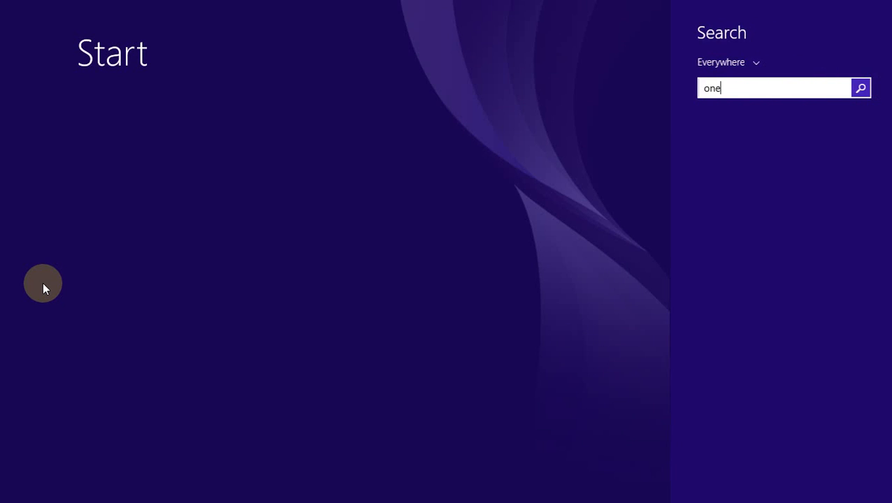
pyautogui.press('BackSpace')
pyautogui.press('BackSpace')
pyautogui.press('BackSpace')
pyautogui.press('BackSpace')
pyautogui.write('notepad')
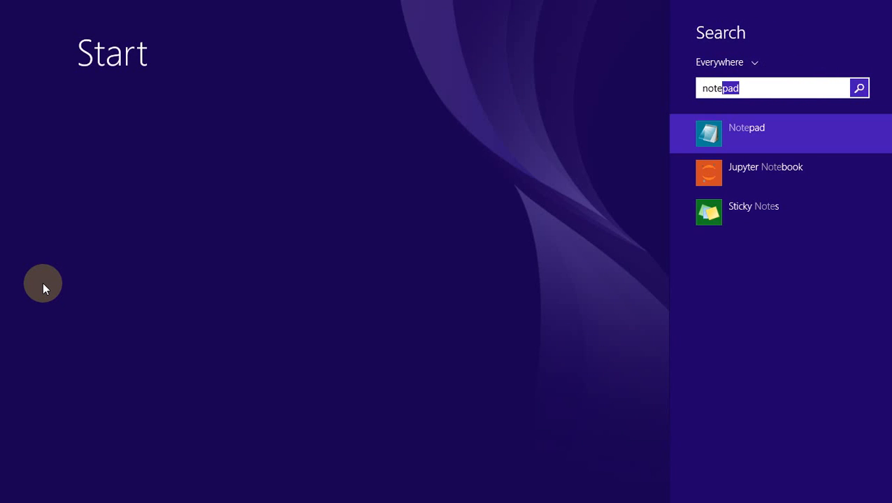
pyautogui.press('Return')
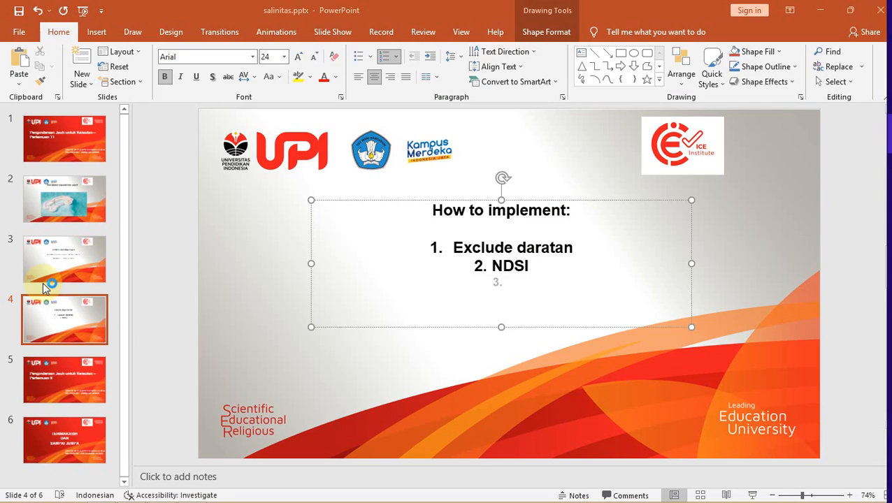
pyautogui.hotkey('alt', 'Tab')
pyautogui.hotkey('alt', 'Tab')
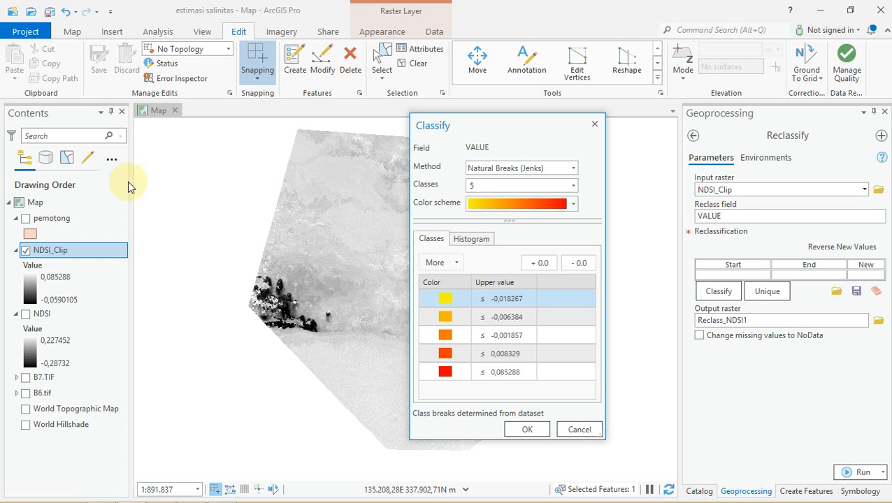
# - Switch to Notepad and note the value range from 0,08 down to -0.05, with rows of dots in between
pyautogui.hotkey('alt', 'Tab')
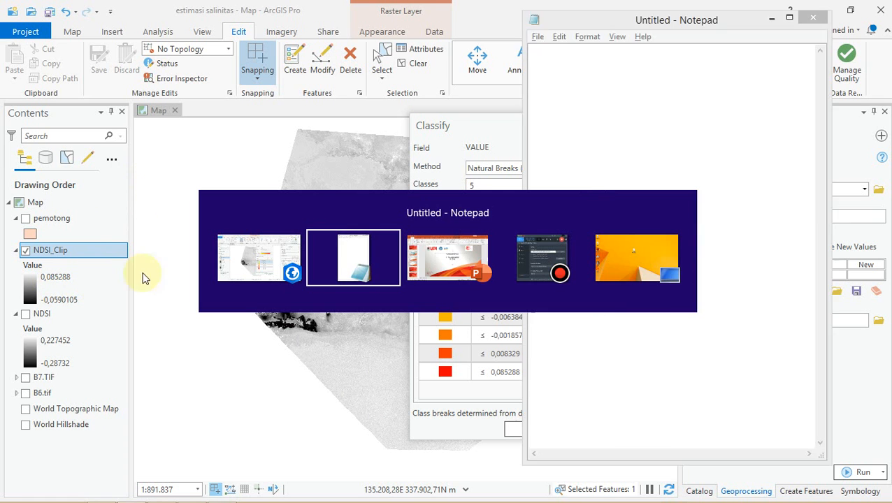
pyautogui.write('0,0')
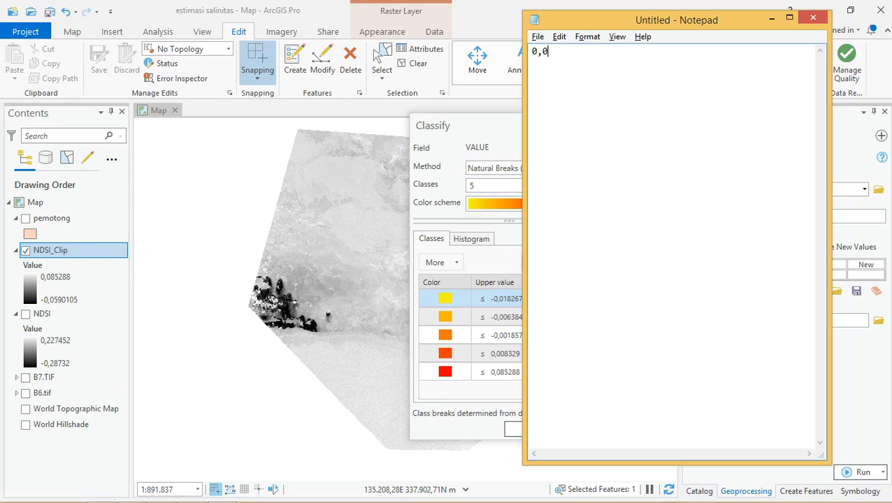
pyautogui.write('8 ')
pyautogui.write('.')
pyautogui.press('Return')
pyautogui.write('.')
pyautogui.press('Return')
pyautogui.write('.')
pyautogui.press('Return')
pyautogui.write('.-0.05')
# - Annotate the 0,08 line with "=> e-2", spaced out to its side
pyautogui.click(595, 74)
pyautogui.press('Up')
pyautogui.press('Up')
pyautogui.press('End')
pyautogui.press('Return')
pyautogui.doubleClick(546, 52)
pyautogui.click(534, 51)
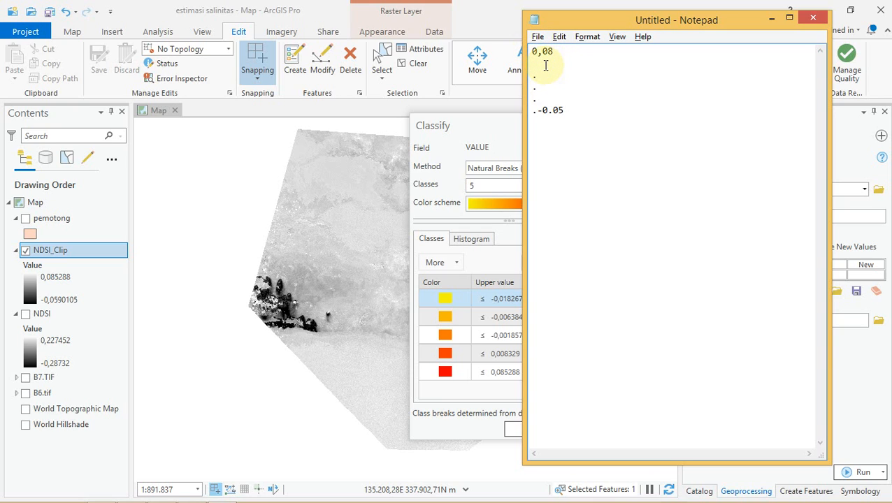
pyautogui.click(546, 65)
pyautogui.write('e')
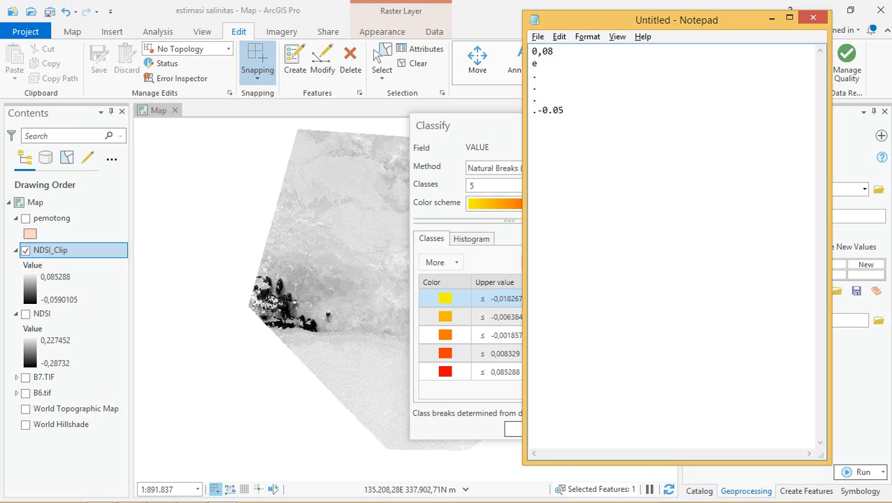
pyautogui.write('-2')
pyautogui.moveTo(559, 63); pyautogui.dragTo(528, 64)
pyautogui.click(561, 64)
pyautogui.click(533, 63)
pyautogui.press('BackSpace')
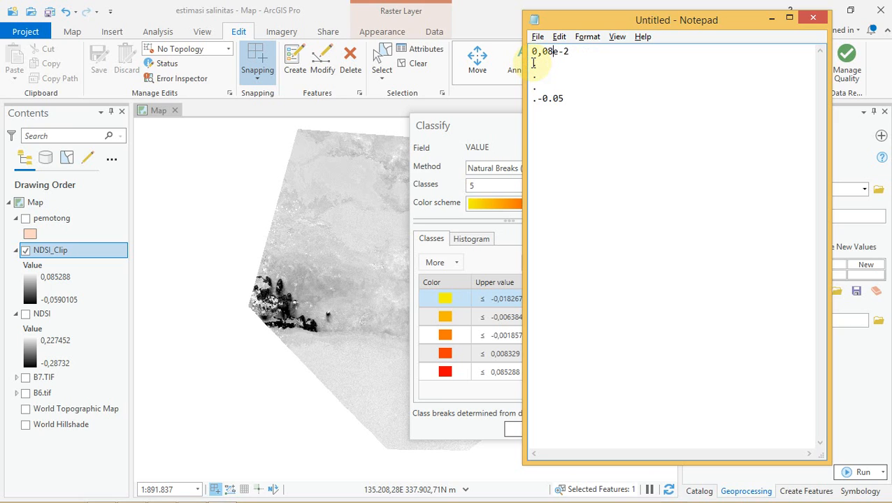
pyautogui.press('Tab')
pyautogui.press('Tab')
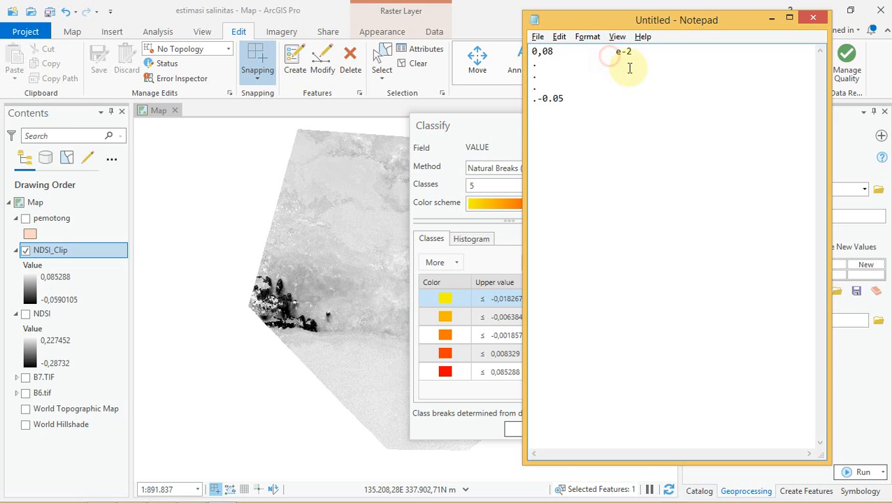
pyautogui.write('=>')
# - List the values 0.07 and 0.06 on separate lines below 0,08
pyautogui.click(555, 71)
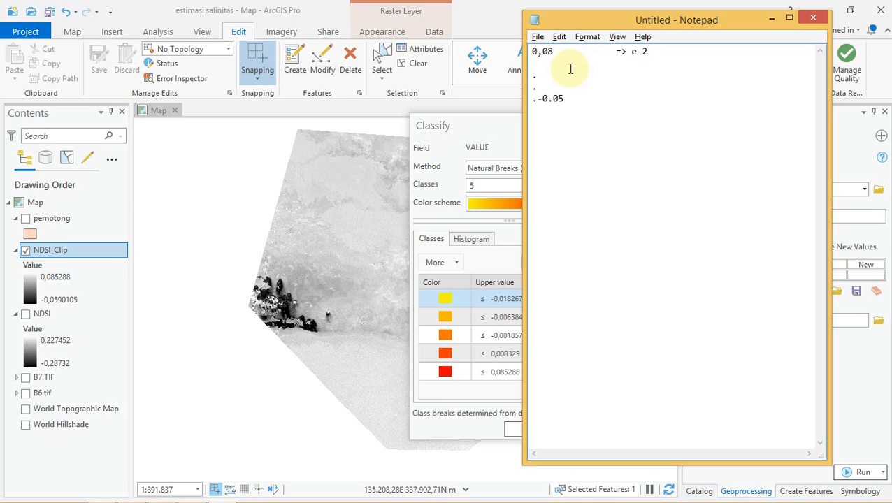
pyautogui.write('0.07')
pyautogui.press('Return')
pyautogui.write('0.06')
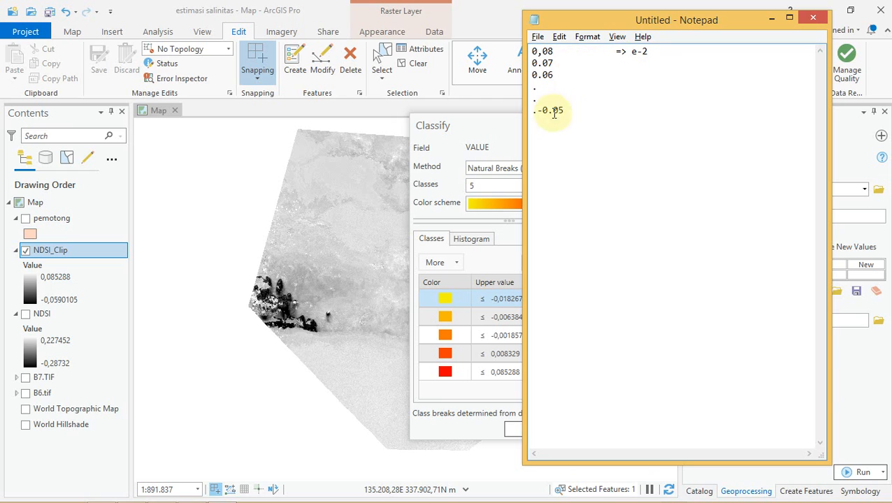
pyautogui.moveTo(650, 52); pyautogui.dragTo(632, 52)
pyautogui.click(542, 52)
pyautogui.moveTo(548, 52); pyautogui.dragTo(532, 52)
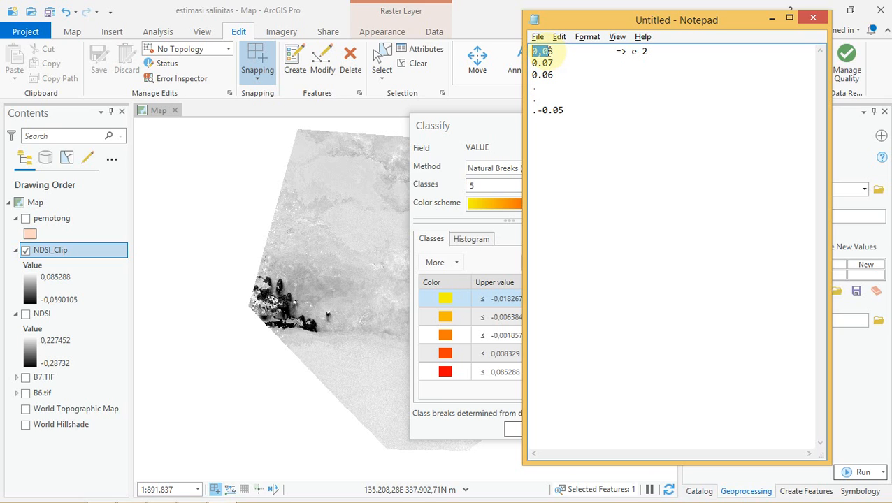
pyautogui.click(547, 52)
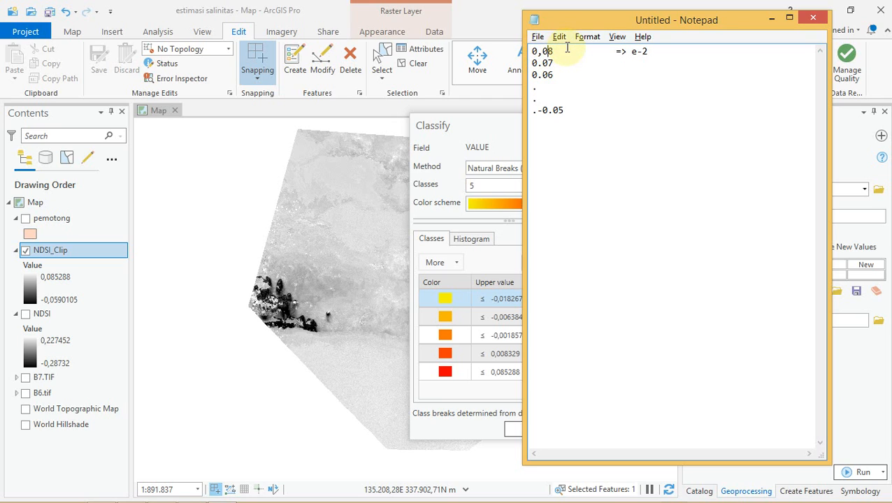
pyautogui.moveTo(559, 110); pyautogui.dragTo(537, 110)
# - Write a second example range below the first, from 0.0009 down to -0.0001 with dots in between
pyautogui.click(587, 111)
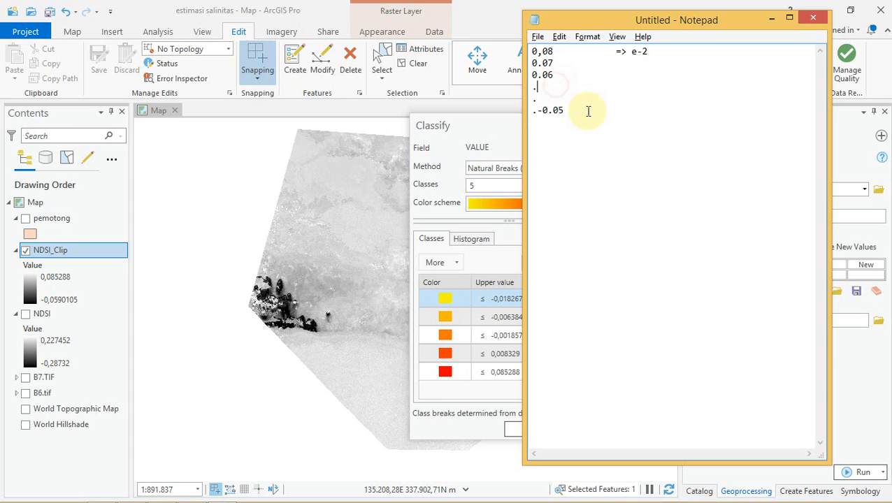
pyautogui.press('Return')
pyautogui.press('Return')
pyautogui.press('Return')
pyautogui.write('0')
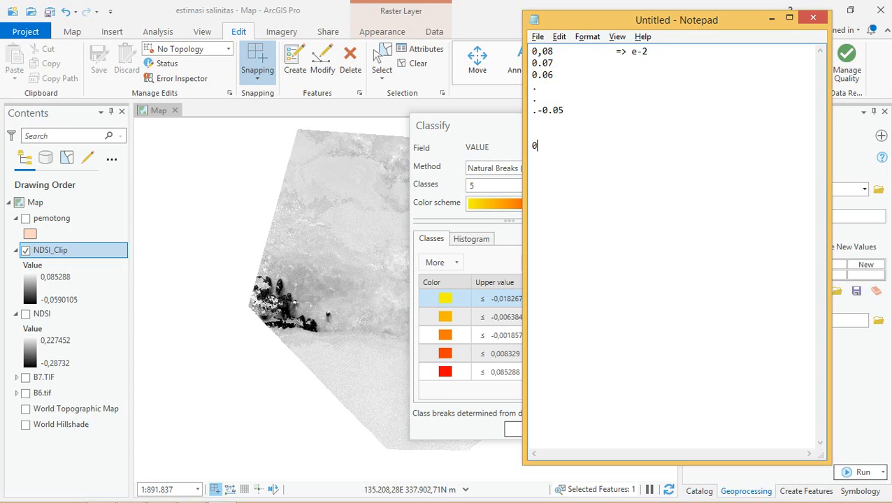
pyautogui.write('.0009')
pyautogui.press('Return')
pyautogui.write('.')
pyautogui.press('Return')
pyautogui.write('.')
pyautogui.press('Return')
pyautogui.write('.')
pyautogui.press('Return')
pyautogui.write('.0.000')
pyautogui.press('Delete')
pyautogui.write('-')
pyautogui.write('1')
# - Annotate the 0.0009 line with "=> e-4" in the same column as the first note
pyautogui.moveTo(560, 145); pyautogui.dragTo(530, 148)
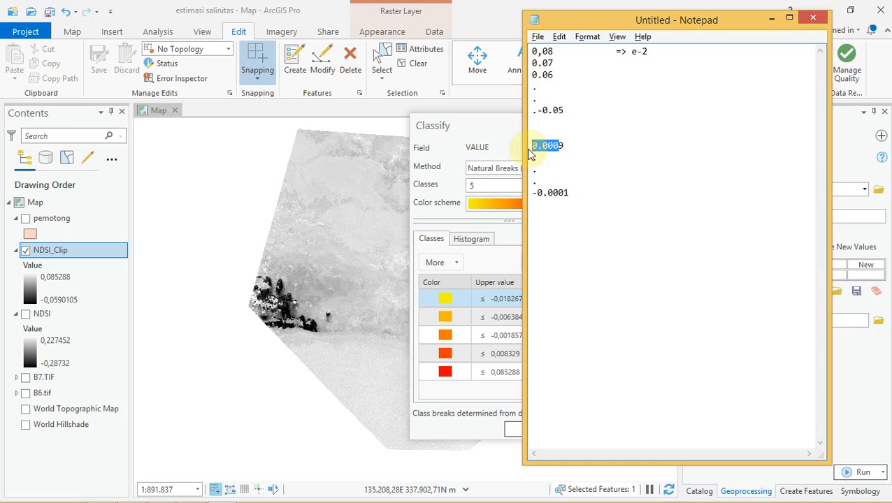
pyautogui.click(588, 145)
pyautogui.press('Tab')
pyautogui.press('Tab')
pyautogui.write('=> e-4')
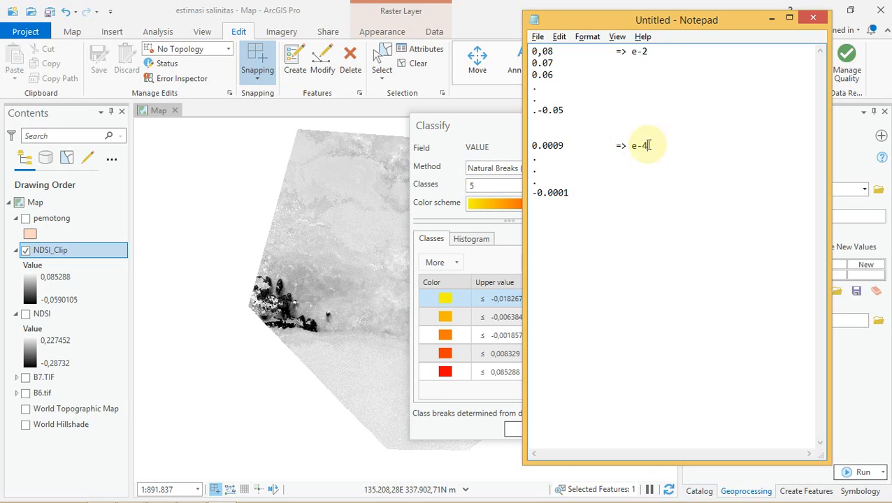
# - Replace the e-4 exponent beside 0.0009 with e-1
pyautogui.moveTo(651, 147); pyautogui.dragTo(632, 147)
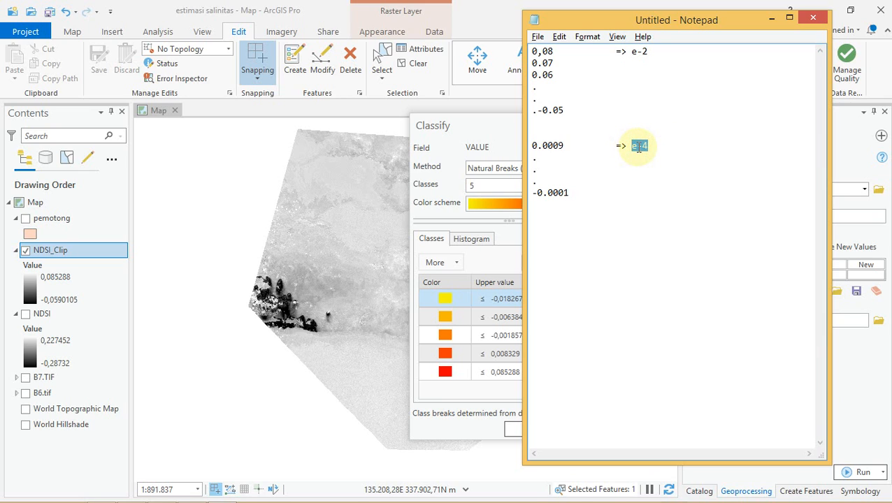
pyautogui.click(618, 182)
pyautogui.click(659, 144)
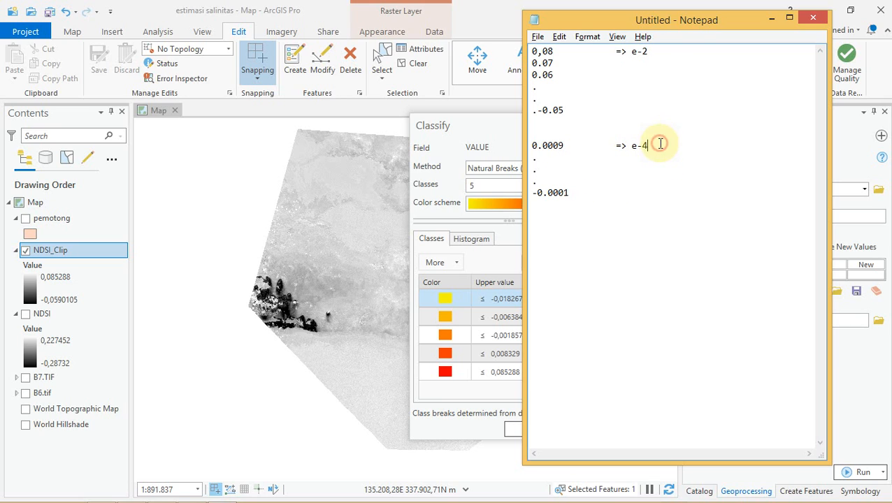
pyautogui.press('BackSpace')
pyautogui.write('1')
# - Add a third example range below the second, with 0.1 and -0.1 on separate lines
pyautogui.click(582, 189)
pyautogui.press('Return')
pyautogui.press('Return')
pyautogui.write('0.')
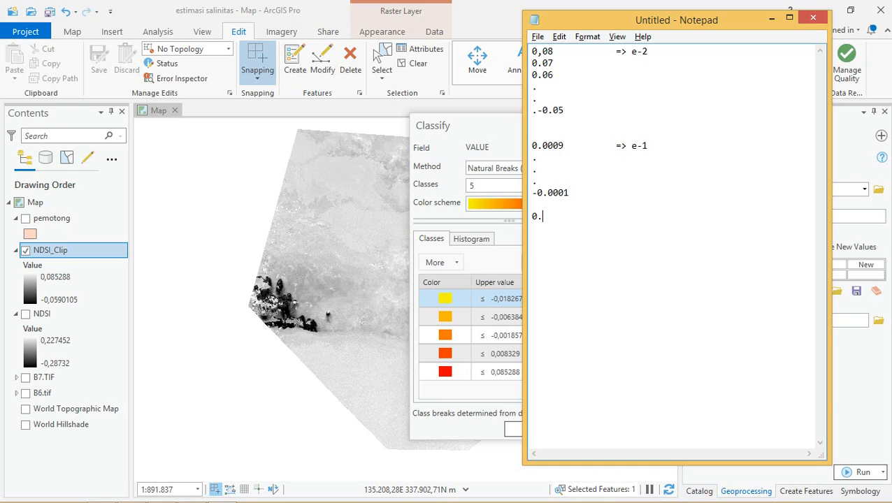
pyautogui.write('1')
pyautogui.press('Return')
pyautogui.write('0.')
pyautogui.press('BackSpace')
pyautogui.press('BackSpace')
pyautogui.press('BackSpace')
pyautogui.write('-0.')
pyautogui.press('BackSpace')
pyautogui.press('BackSpace')
pyautogui.press('BackSpace')
pyautogui.press('Return')
pyautogui.write('-.01')
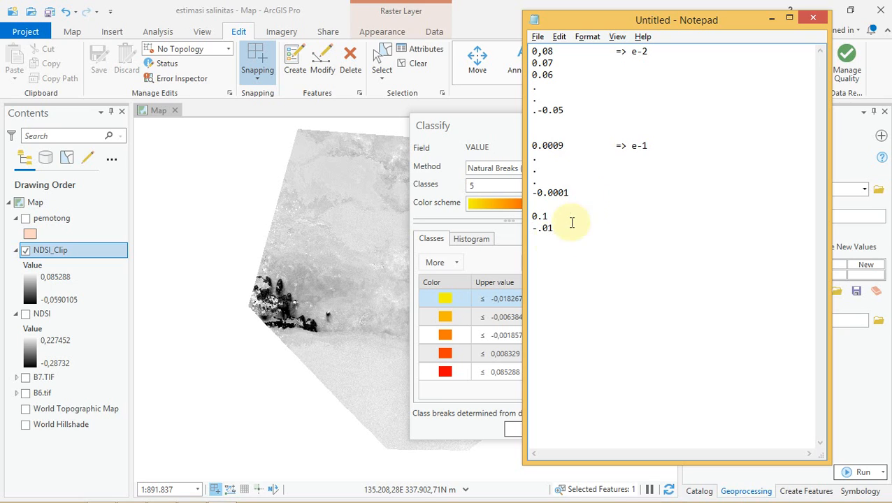
pyautogui.moveTo(554, 233); pyautogui.dragTo(515, 214)
pyautogui.click(551, 233)
pyautogui.write('.')
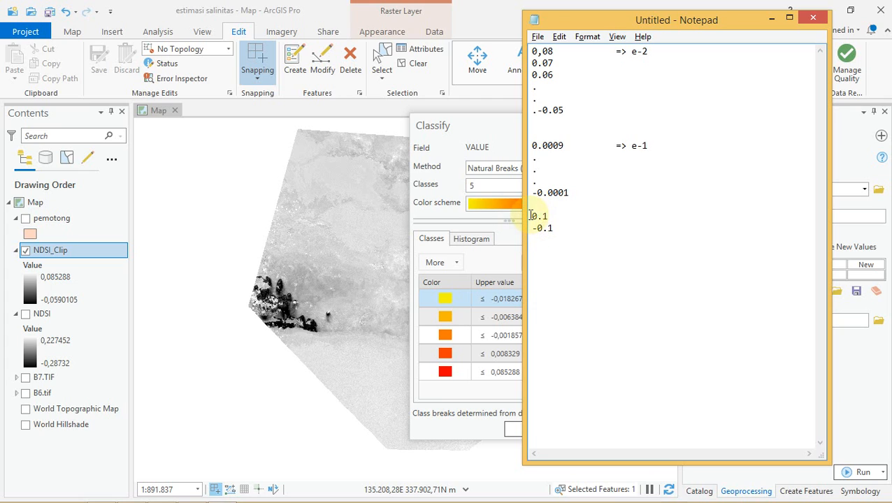
# - Delete the second and third example ranges from the notes and return to the Classify dialog in ArcGIS Pro
pyautogui.moveTo(563, 227); pyautogui.dragTo(529, 217)
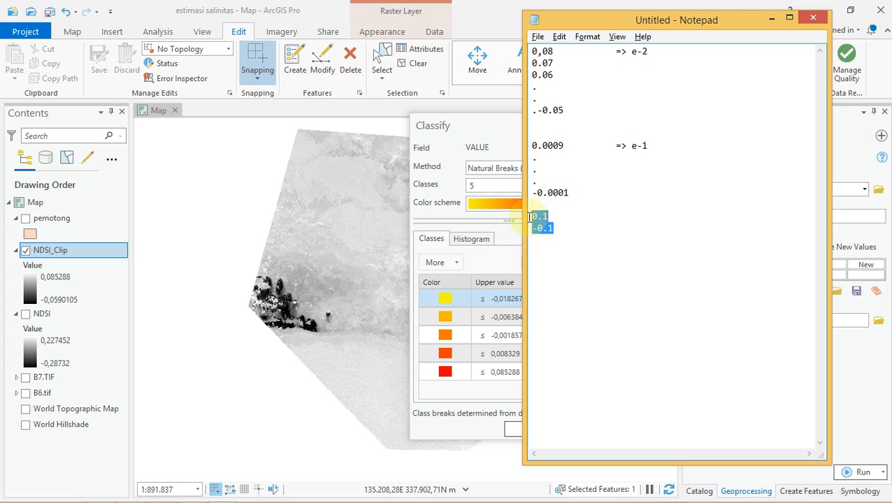
pyautogui.click(587, 202)
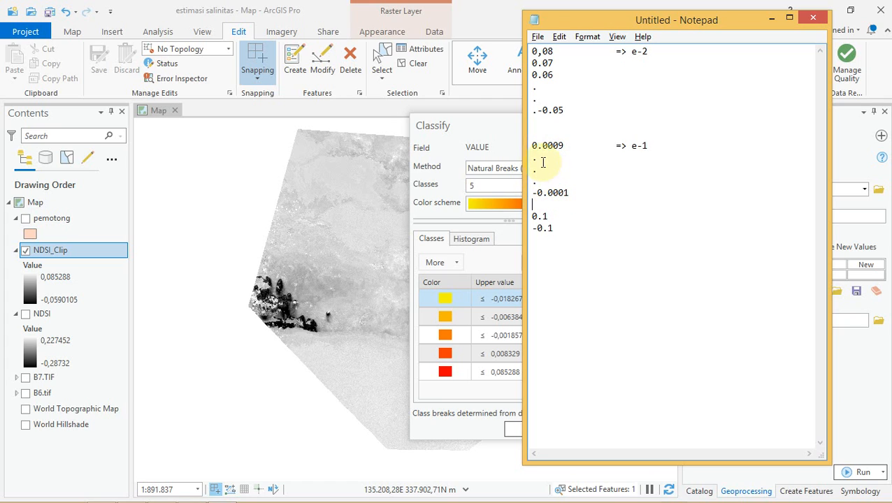
pyautogui.moveTo(581, 248); pyautogui.dragTo(519, 147)
pyautogui.press('Delete')
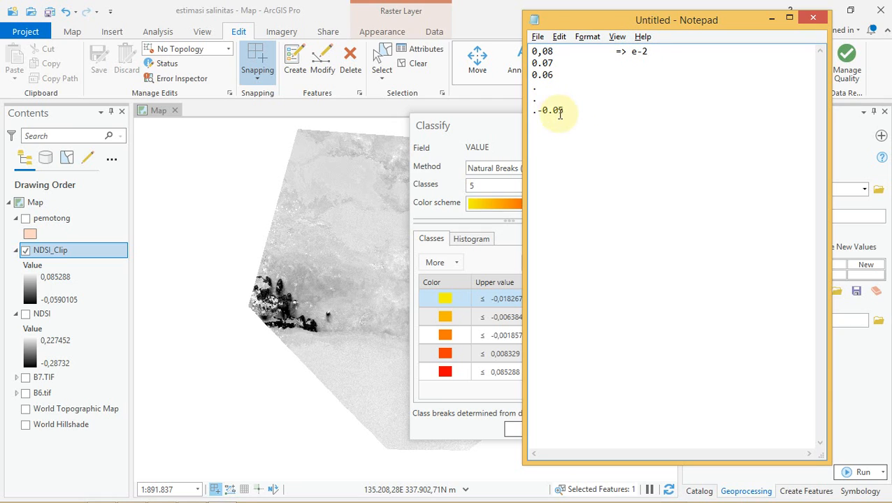
pyautogui.click(773, 19)
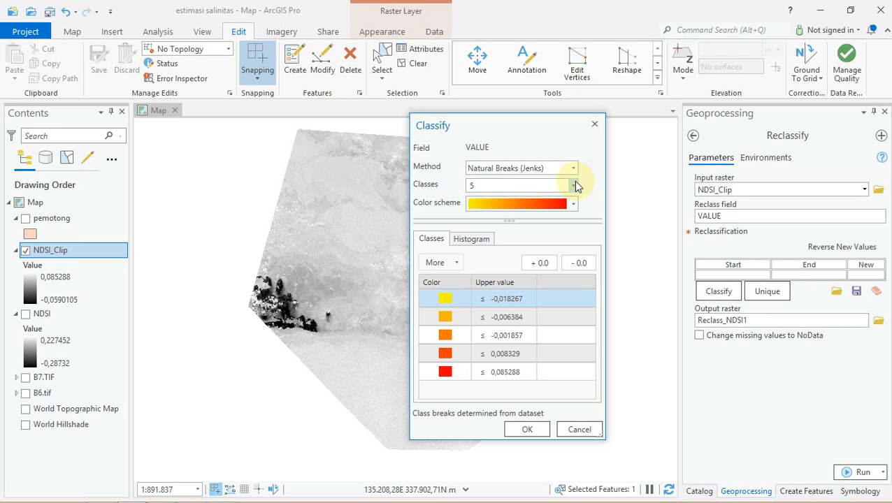
# - Set the number of classes to 14 and the first class's upper value to -0,05901
pyautogui.click(571, 187)
pyautogui.press('Return')
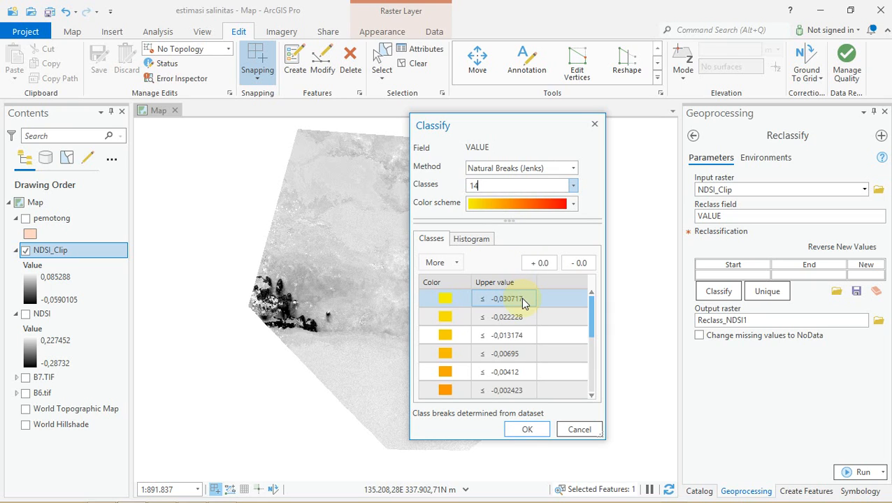
pyautogui.click(521, 298)
pyautogui.click(522, 298)
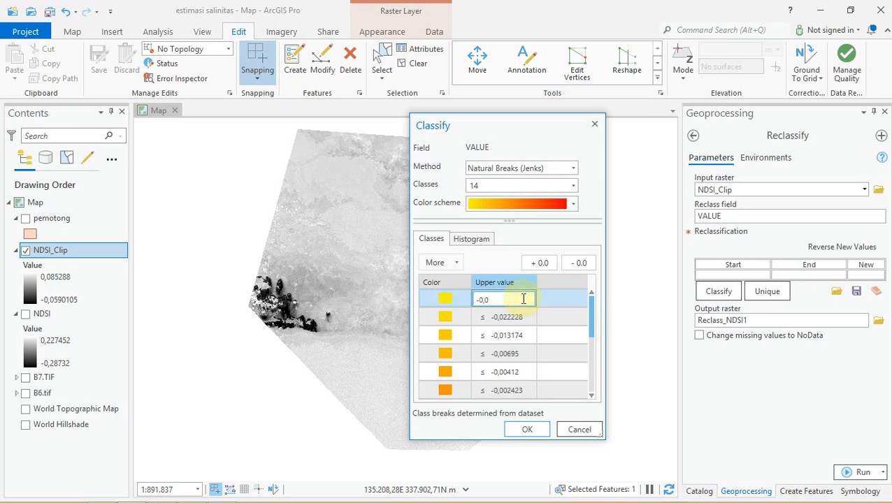
pyautogui.write('5901')
pyautogui.press('Return')
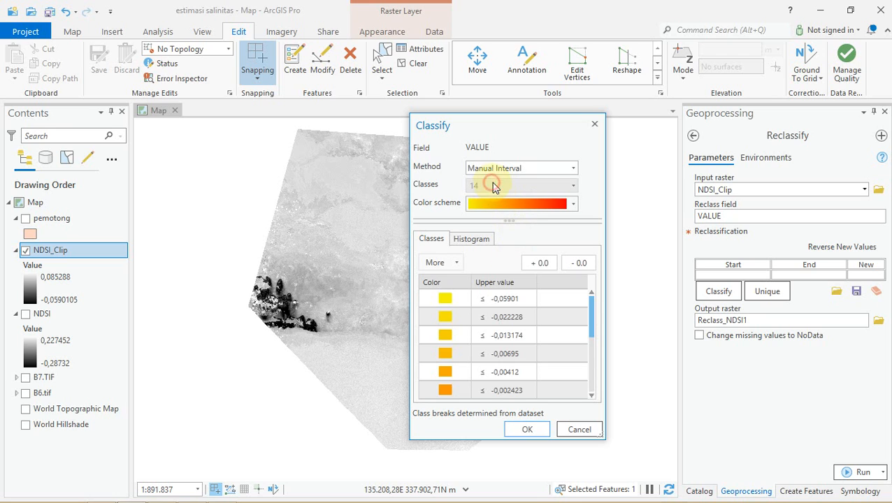
# - Classify the NDSI_Clip values by Equal Interval into 16 classes and apply them to the reclassification table
pyautogui.click(573, 168)
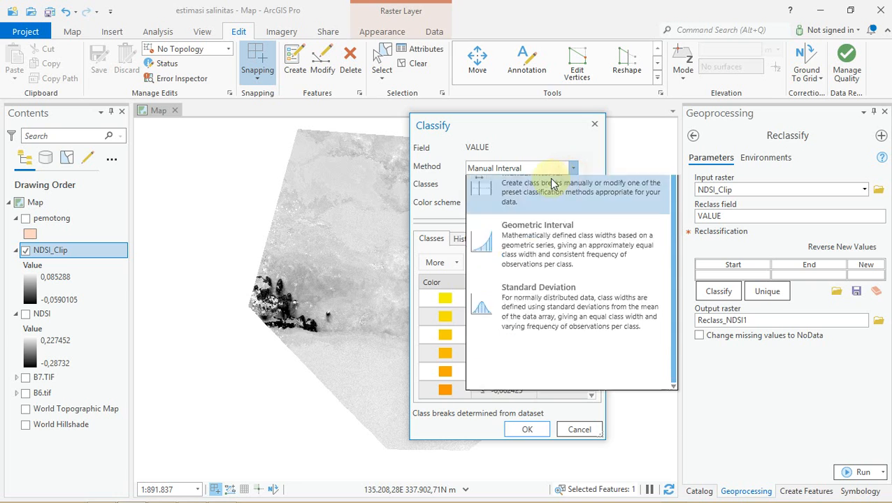
pyautogui.click(530, 263)
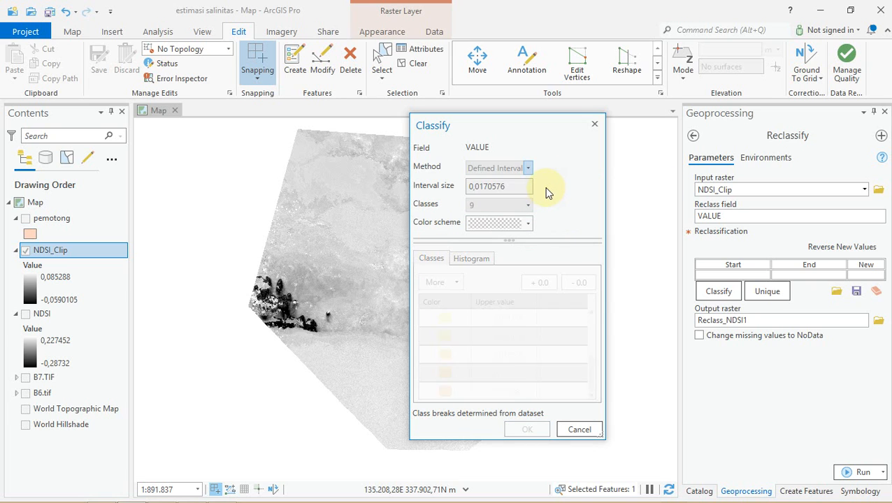
pyautogui.click(526, 170)
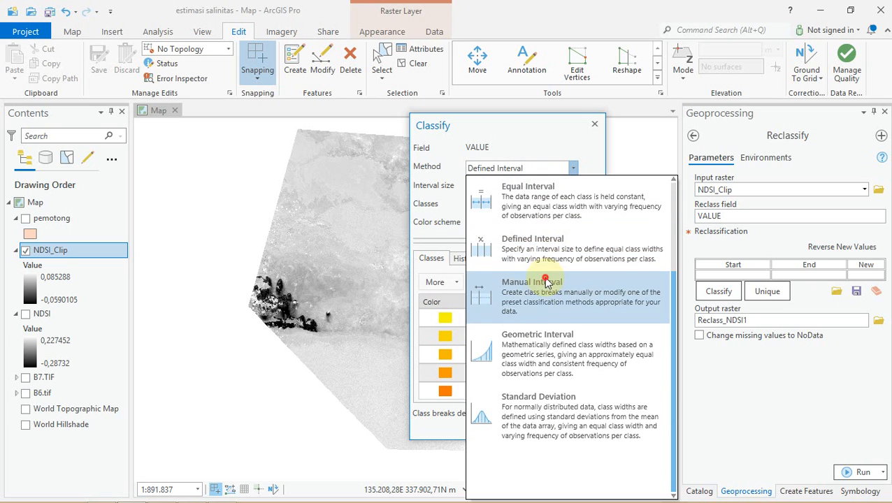
pyautogui.click(491, 283)
pyautogui.click(527, 170)
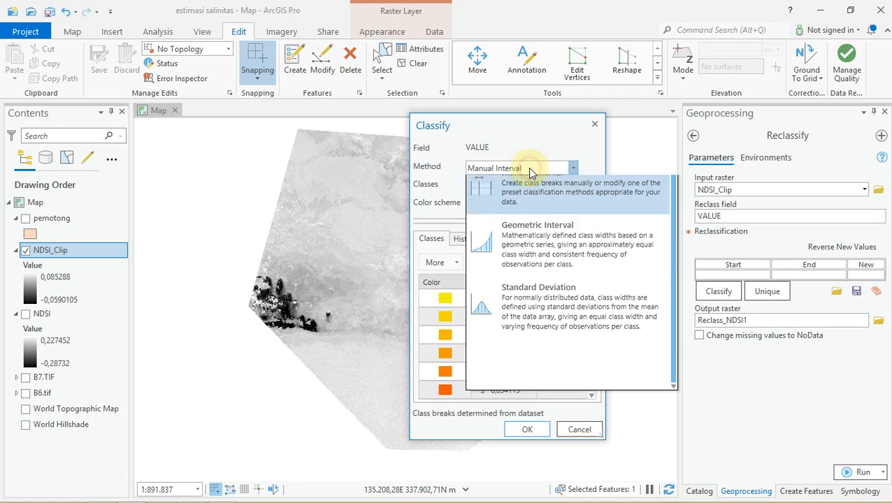
pyautogui.click(530, 187)
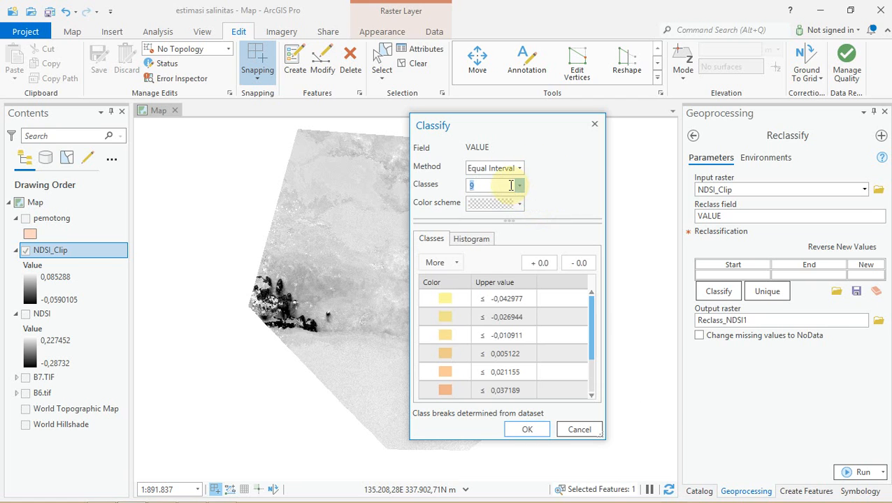
pyautogui.click(511, 185)
pyautogui.press('BackSpace')
pyautogui.write('1')
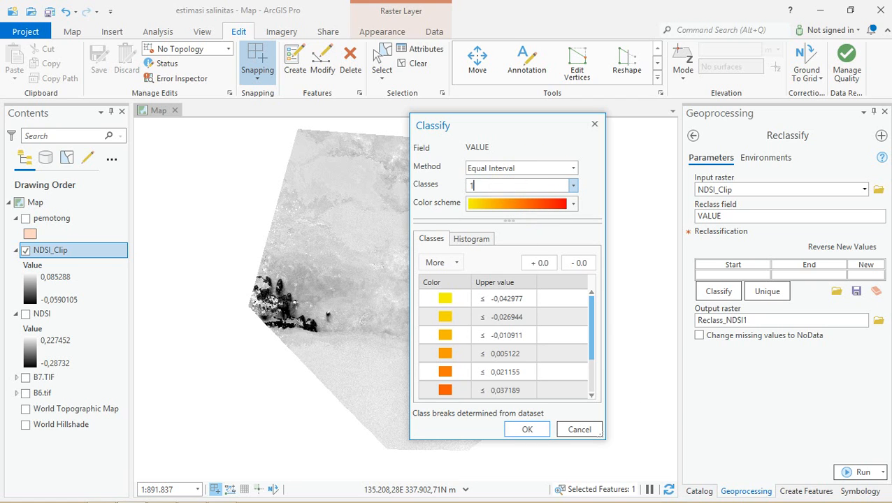
pyautogui.write('0')
pyautogui.press('Return')
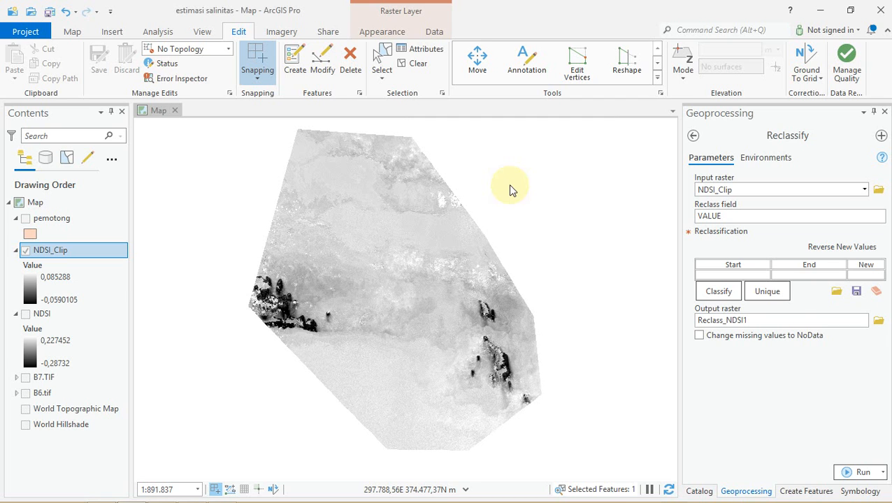
# - Open the class breaks of NDSI_Clip for editing and set the first class's upper value to -0,05901
pyautogui.click(716, 425)
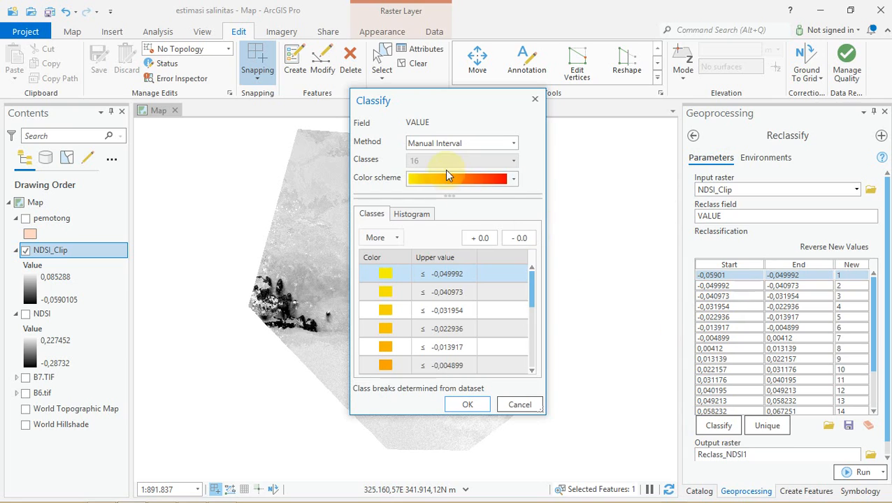
pyautogui.click(464, 279)
pyautogui.click(465, 276)
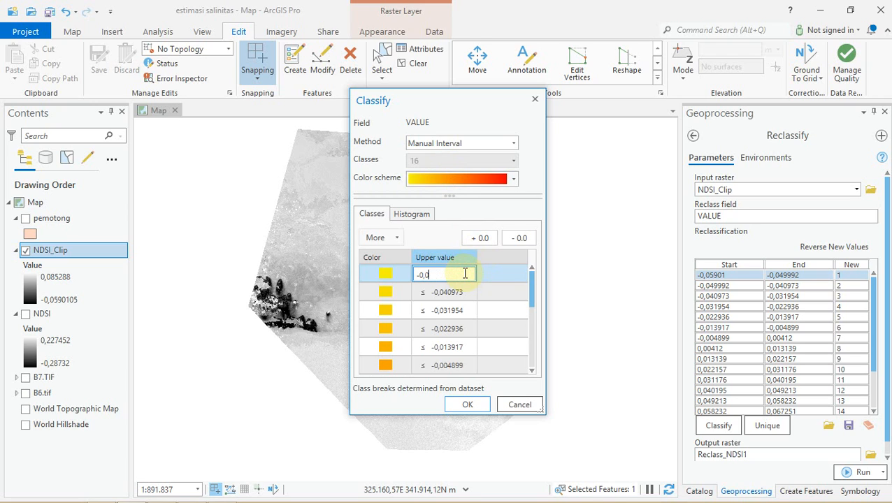
pyautogui.write('5901')
pyautogui.press('Return')
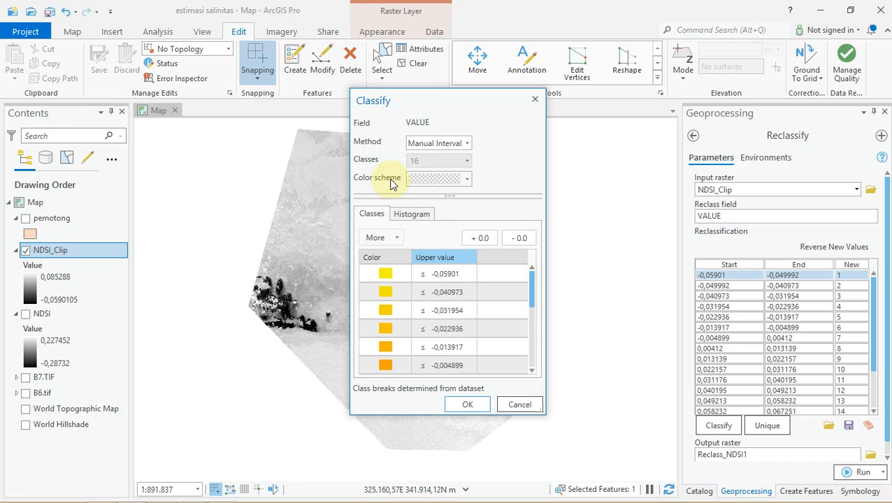
# - Set the upper values of the second and third classes to -0,05 and -0,04
pyautogui.click(451, 292)
pyautogui.click(458, 294)
pyautogui.click(459, 294)
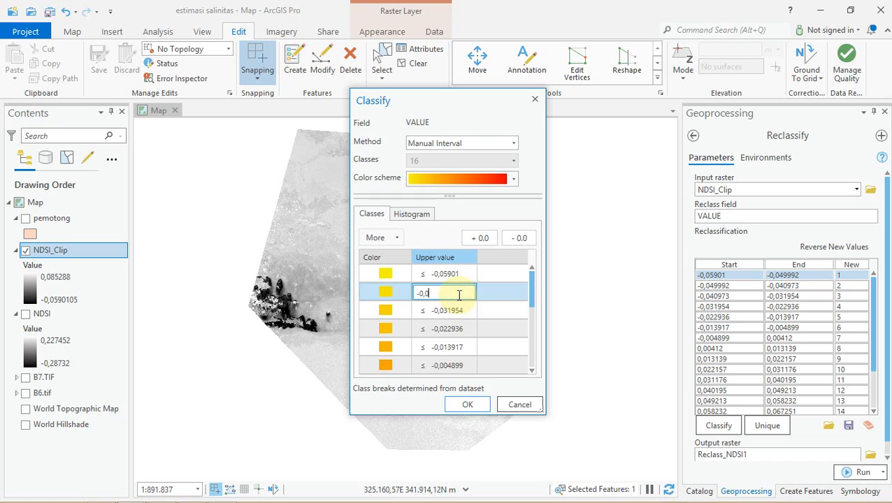
pyautogui.write('5')
pyautogui.press('Return')
pyautogui.click(461, 313)
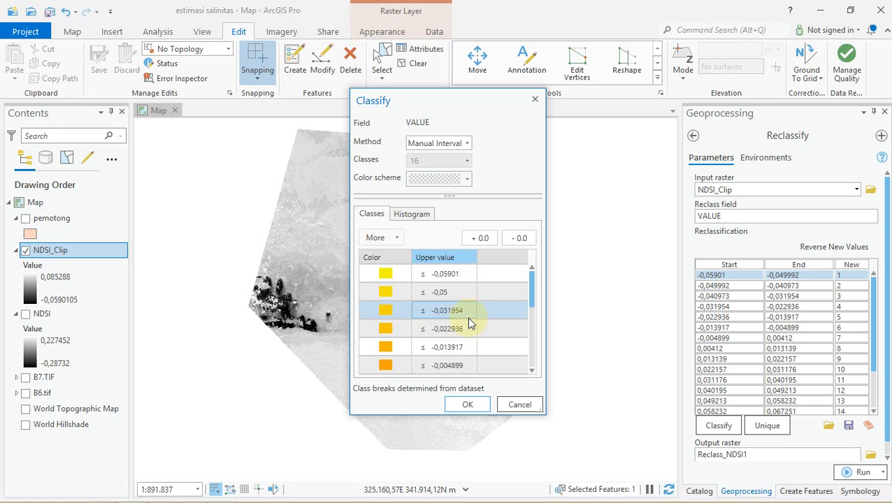
pyautogui.click(456, 314)
pyautogui.click(457, 312)
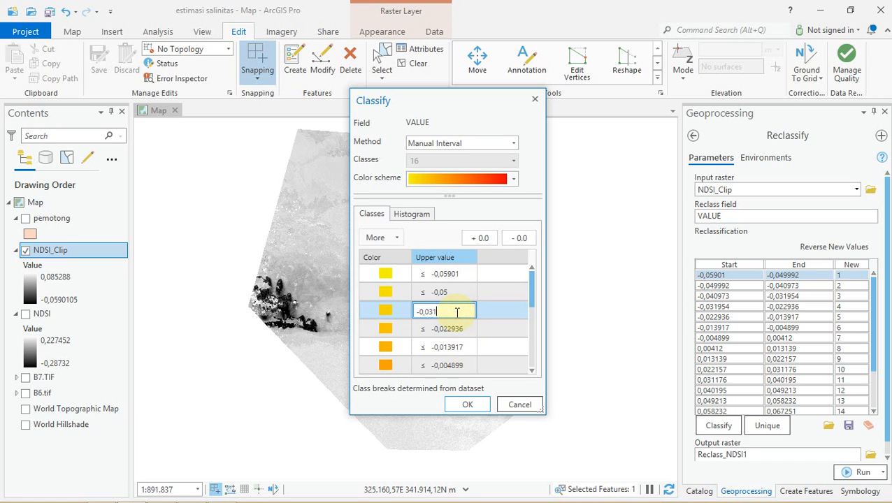
pyautogui.write('4')
pyautogui.press('Return')
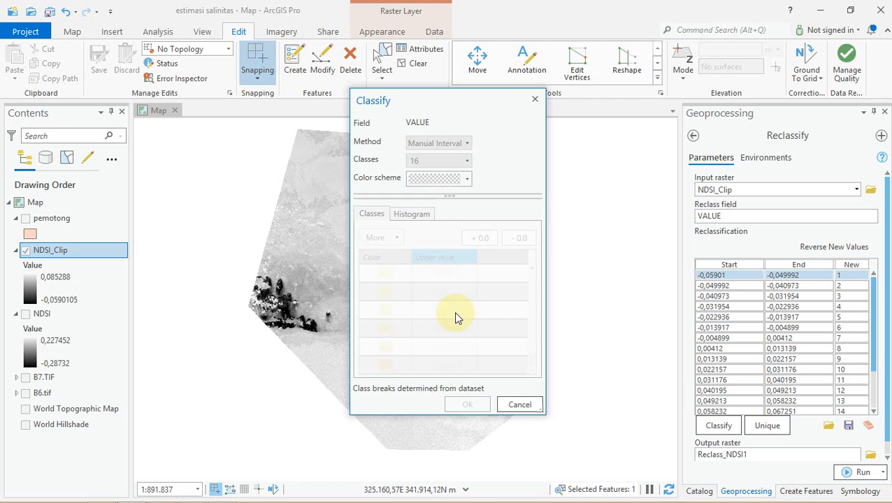
# - Set the upper values of the fourth and fifth classes to -0,03 and -0,02
pyautogui.click(451, 333)
pyautogui.click(453, 331)
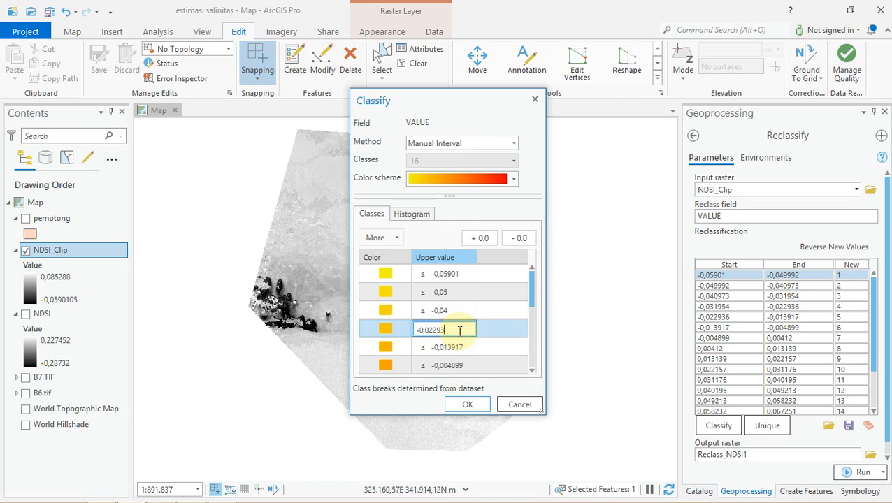
pyautogui.write('3')
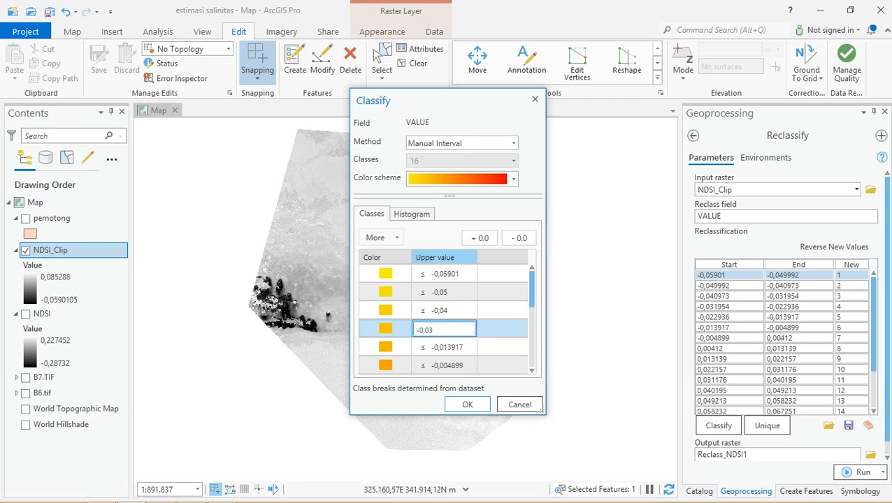
pyautogui.press('Return')
pyautogui.click(455, 348)
pyautogui.click(453, 349)
pyautogui.write('-0,0139')
pyautogui.write('2')
pyautogui.press('Return')
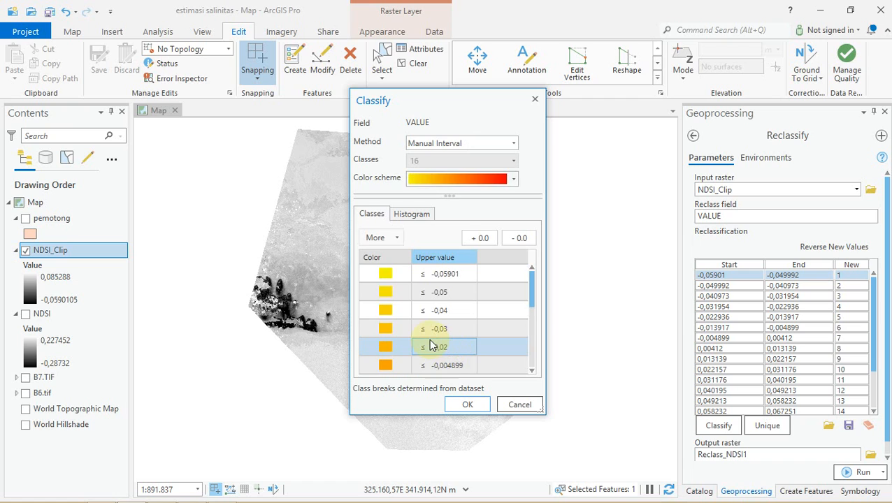
# - Set the upper values of the sixth and seventh classes to -0,01 and 0,0
pyautogui.scroll(-2, 439, 347)
pyautogui.click(451, 313)
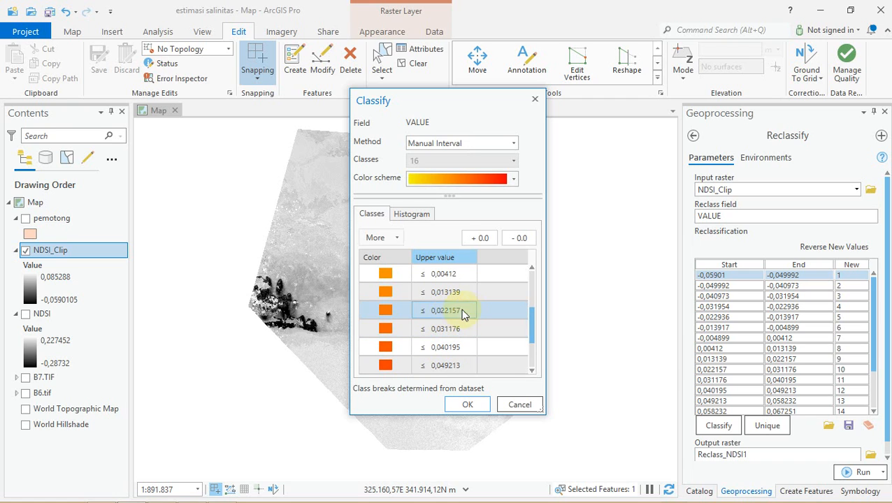
pyautogui.scroll(1, 466, 315)
pyautogui.click(456, 312)
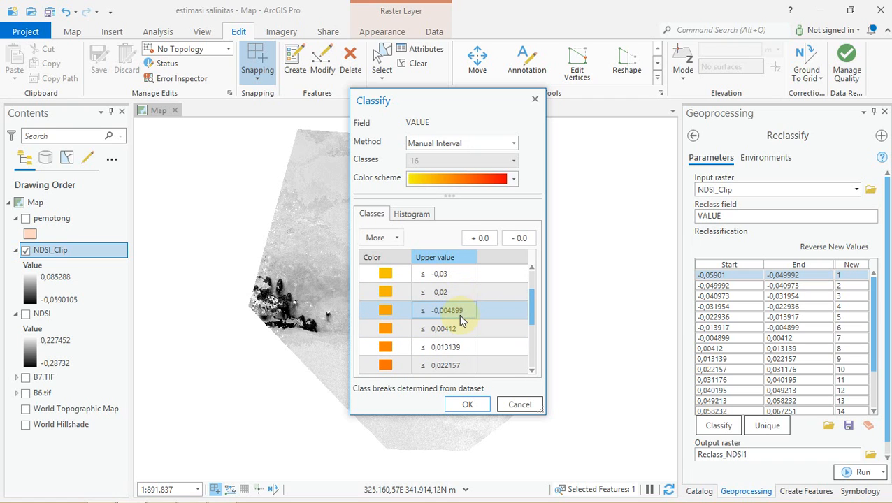
pyautogui.press('BackSpace')
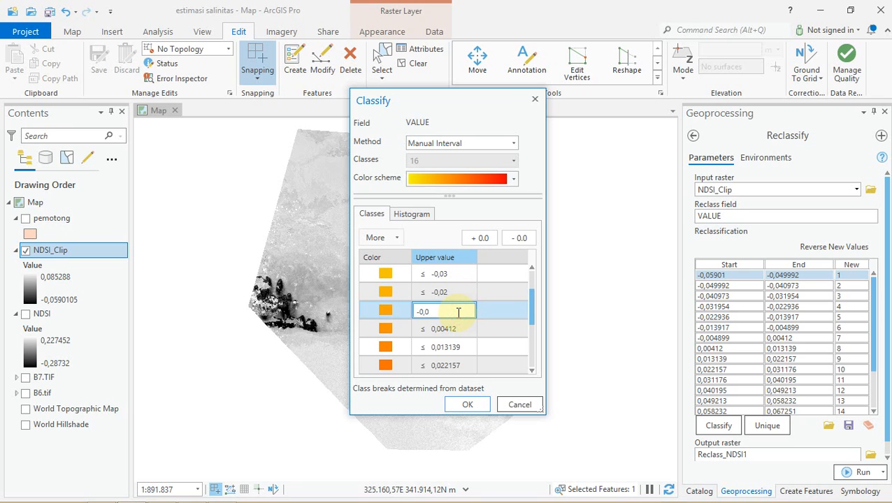
pyautogui.press('Return')
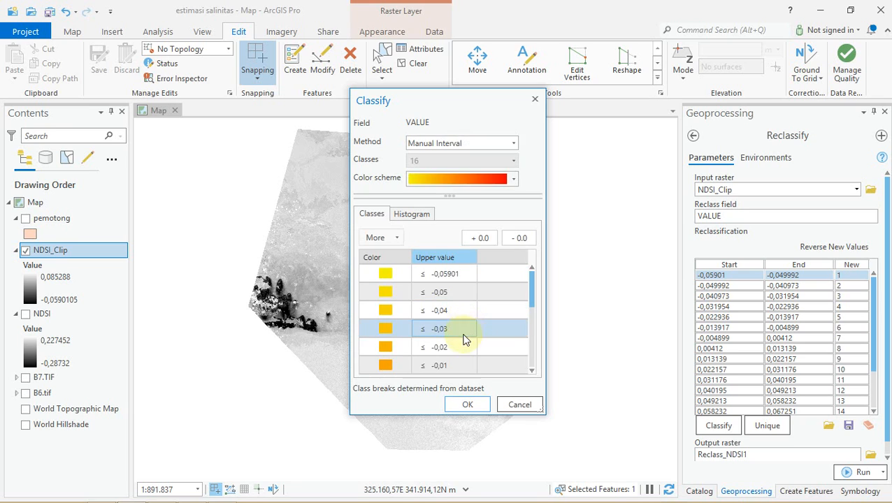
pyautogui.scroll(-1, 466, 339)
pyautogui.click(453, 330)
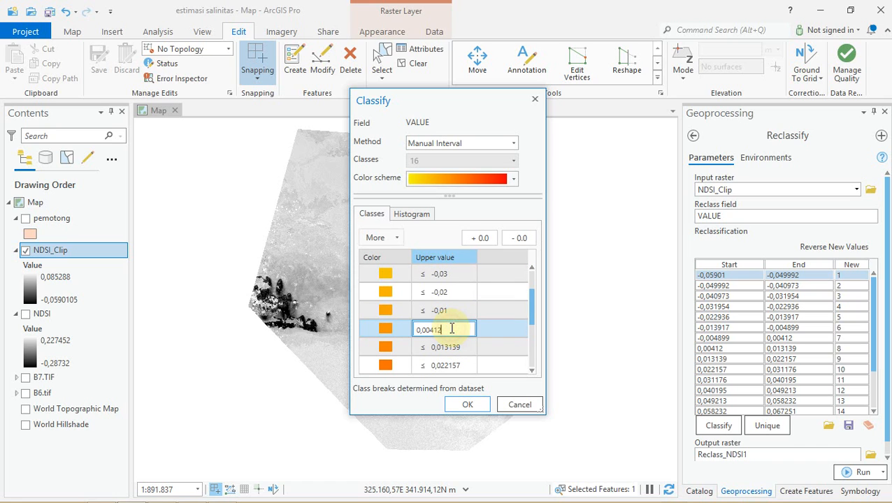
pyautogui.press('Return')
# - Set the upper values of the eighth and ninth classes to 0,01 and 0,02
pyautogui.scroll(-2, 449, 327)
pyautogui.click(456, 295)
pyautogui.press('BackSpace')
pyautogui.press('BackSpace')
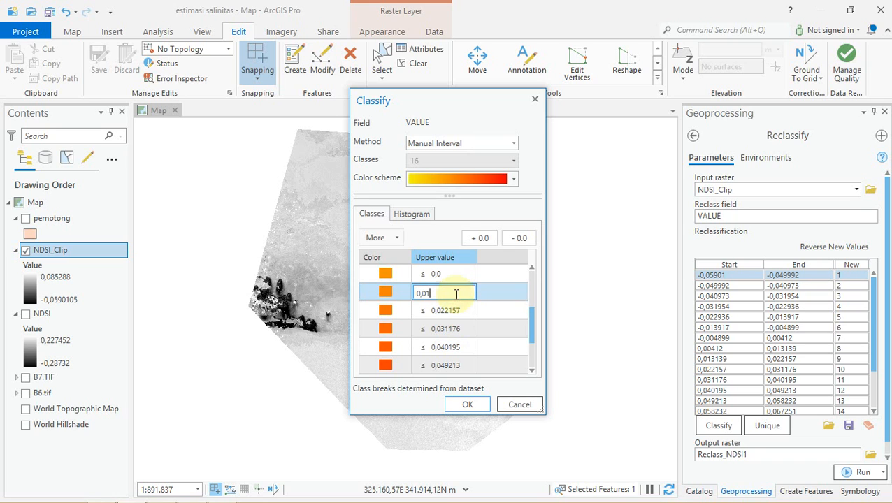
pyautogui.press('Return')
pyautogui.click(465, 362)
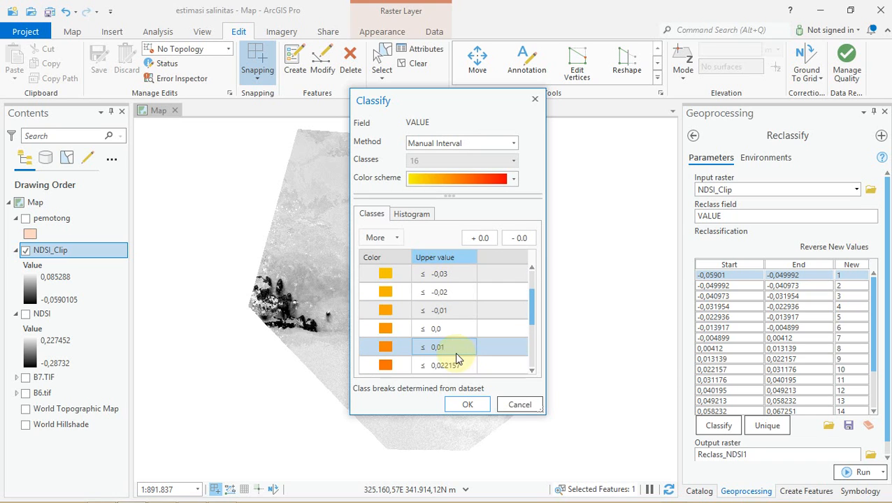
pyautogui.click(459, 364)
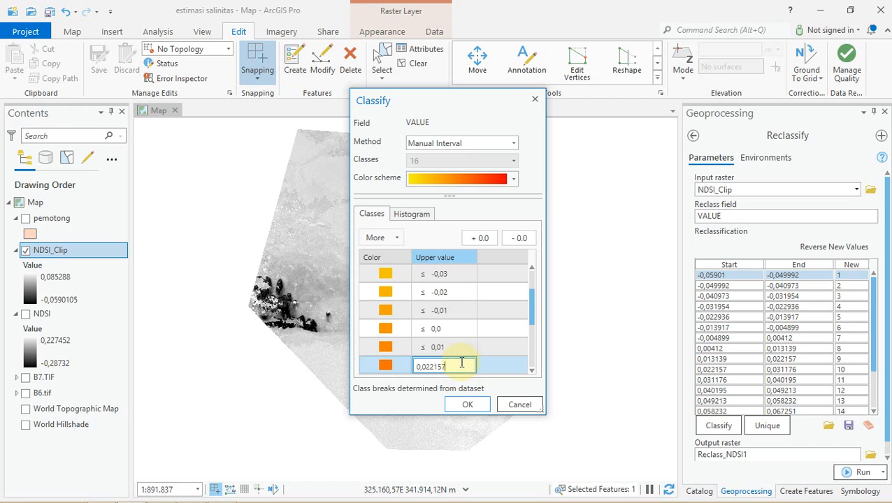
pyautogui.press('Return')
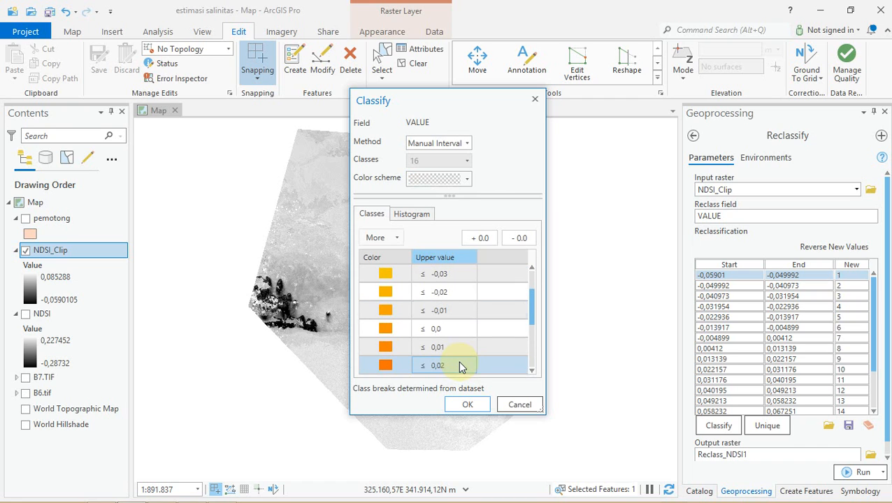
# - Set the upper values of the tenth and eleventh classes to 0,03 and 0,04
pyautogui.click(454, 328)
pyautogui.press('BackSpace')
pyautogui.write('3')
pyautogui.press('Return')
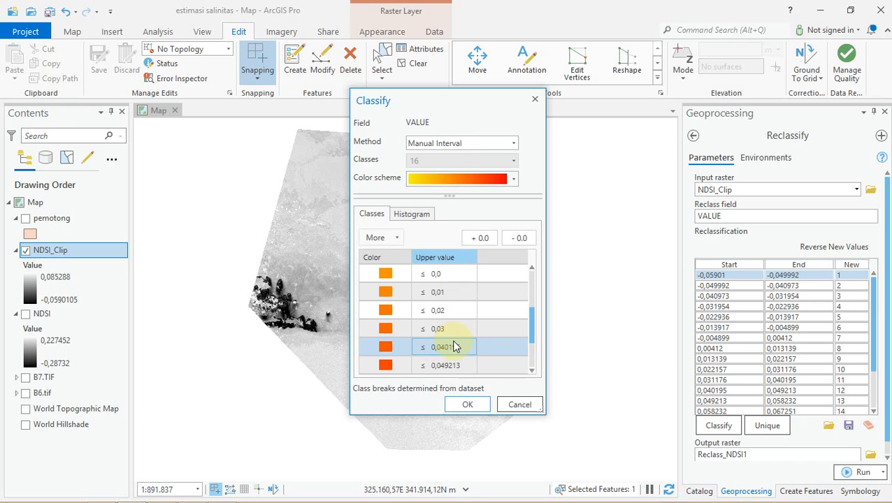
pyautogui.click(452, 346)
pyautogui.press('Return')
# - Set the upper values of the twelfth and thirteenth classes to 0,05 and 0,06
pyautogui.scroll(-5, 454, 342)
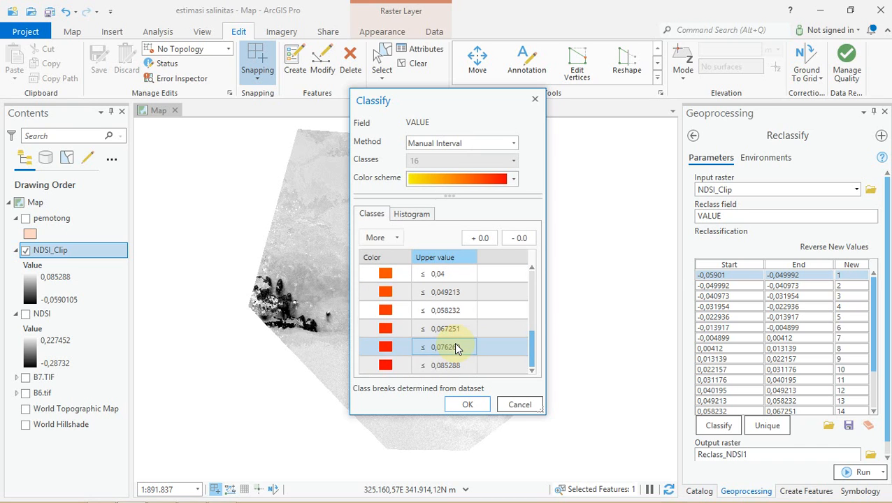
pyautogui.click(460, 292)
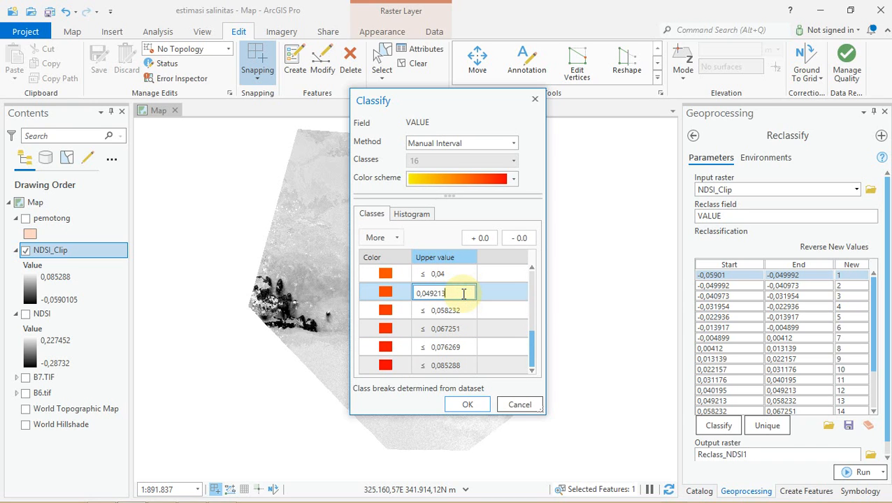
pyautogui.write('5')
pyautogui.press('Return')
pyautogui.scroll(-3, 460, 328)
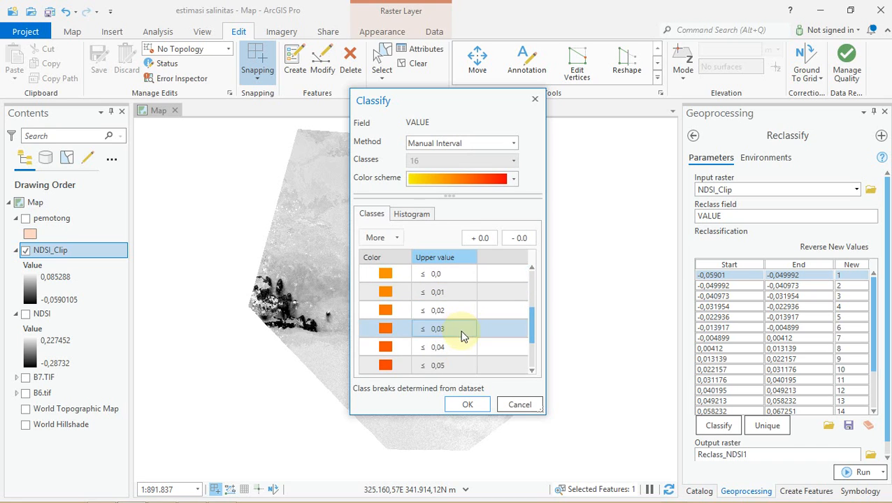
pyautogui.click(452, 331)
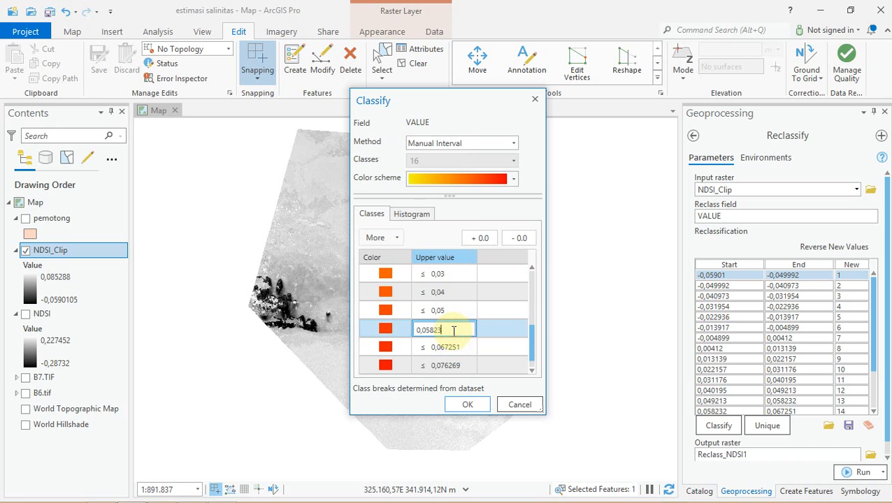
pyautogui.write('6')
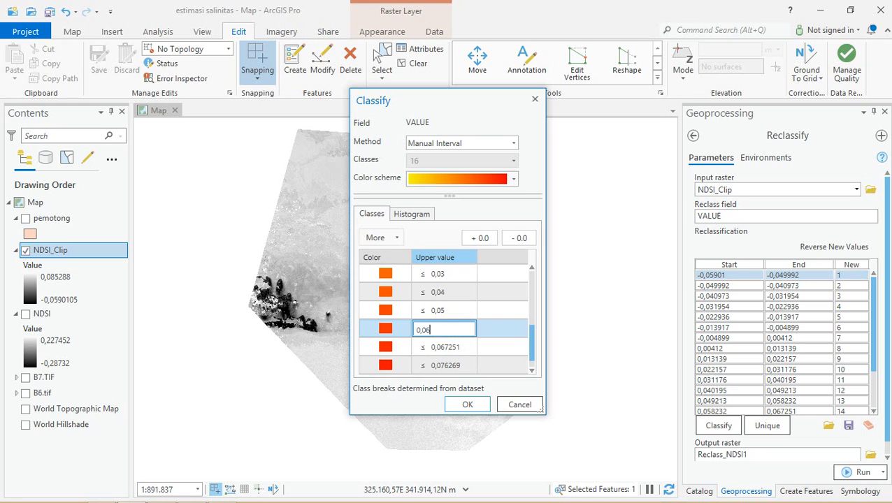
pyautogui.press('Return')
# - Set the upper value of the fourteenth class to 0,07
pyautogui.scroll(-2, 454, 335)
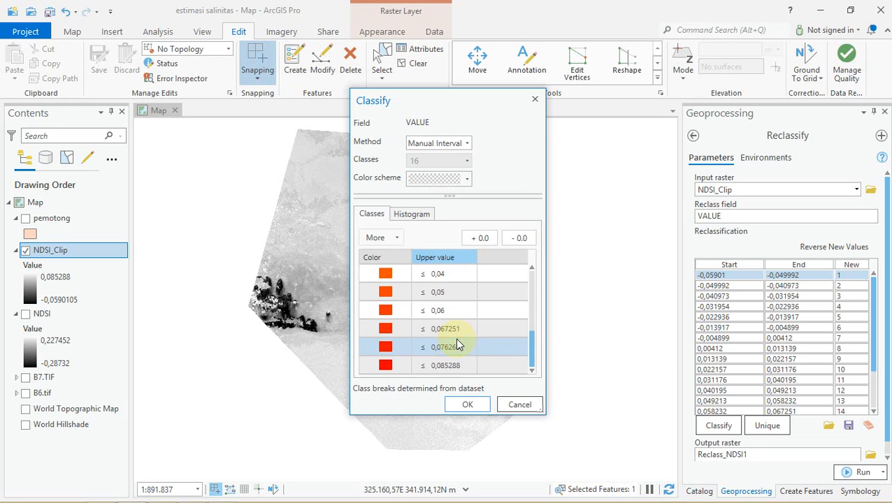
pyautogui.click(455, 330)
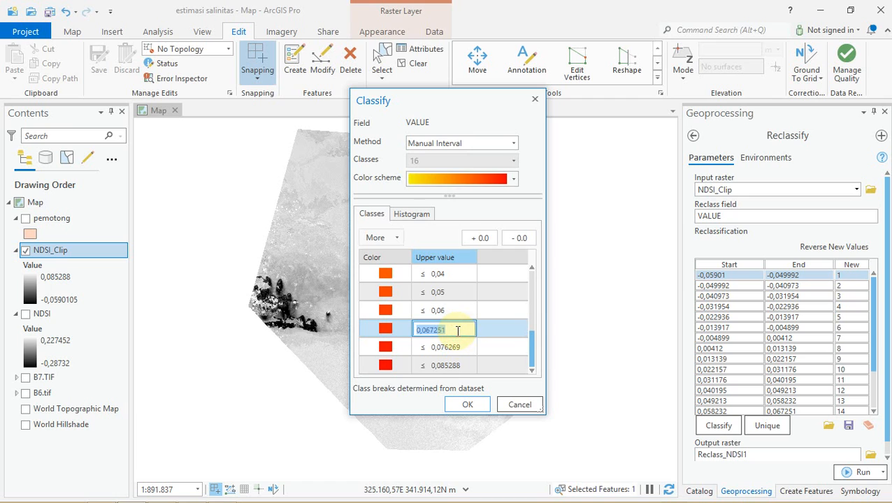
pyautogui.click(458, 331)
pyautogui.write('7')
pyautogui.press('Return')
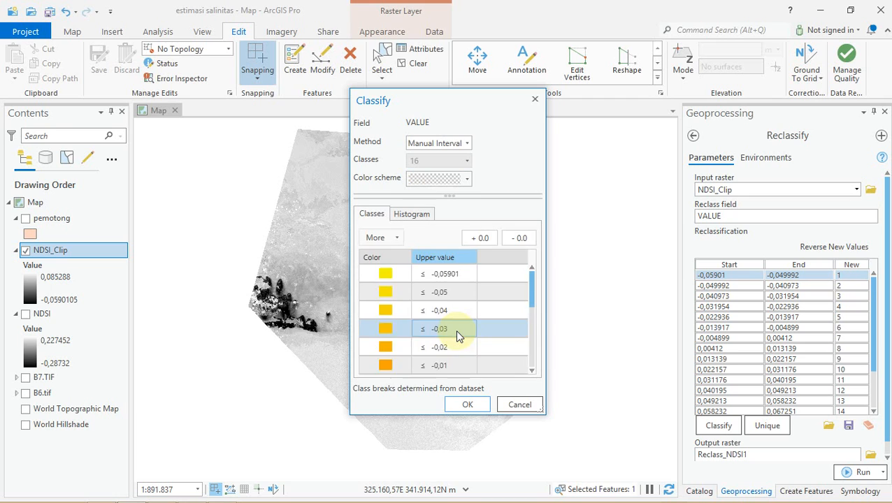
# - Set the fifteenth class's upper value to 0,08 and apply the manual class breaks to the reclassification table
pyautogui.click(463, 346)
pyautogui.click(458, 345)
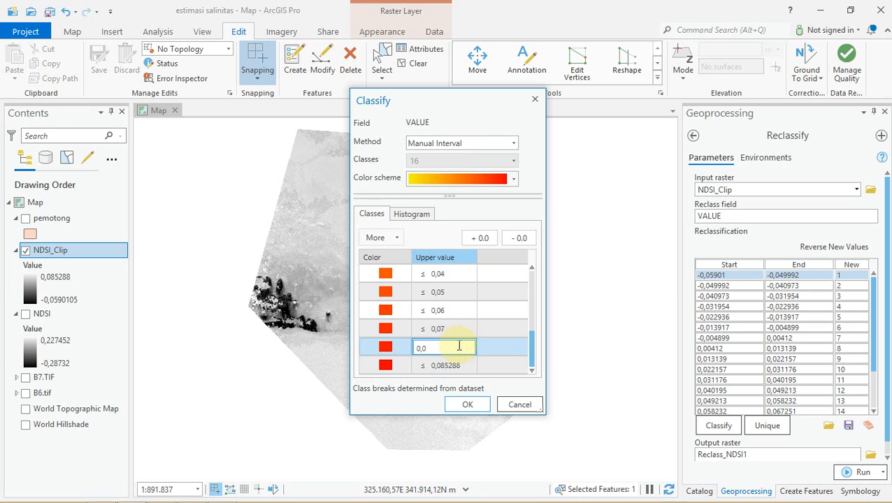
pyautogui.write('8')
pyautogui.click(468, 405)
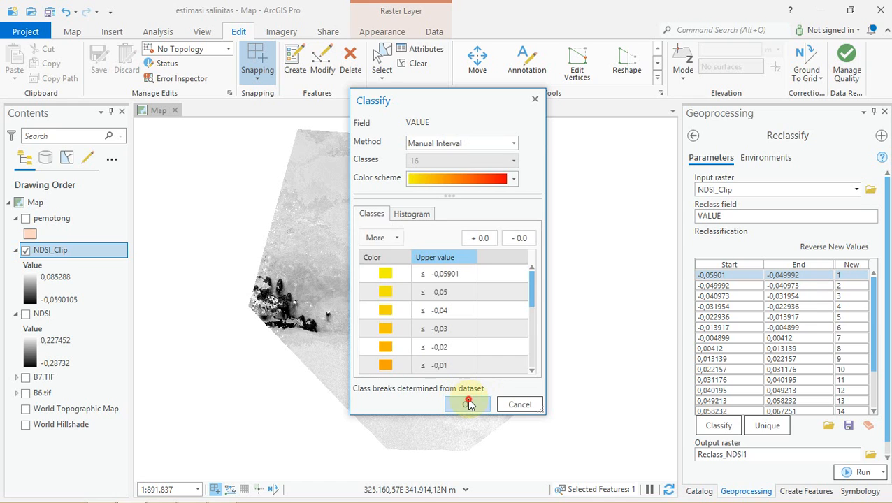
pyautogui.click(469, 404)
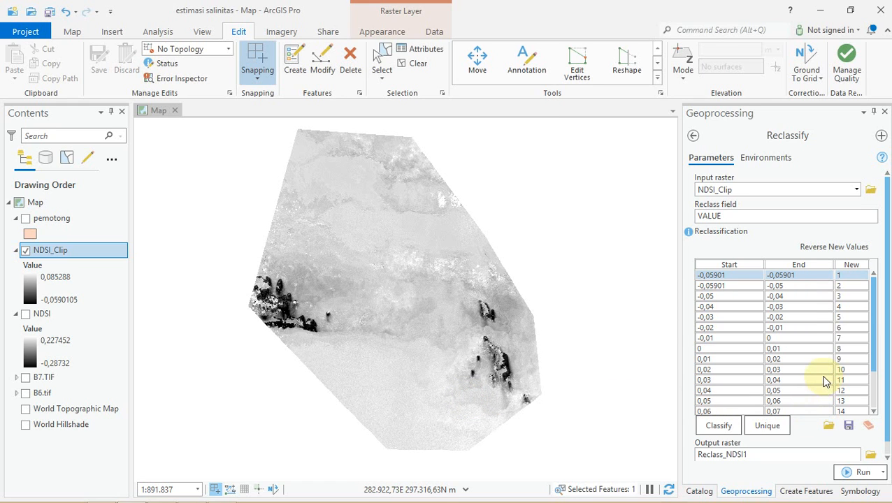
# - Widen the Reclassify pane and examine the start, end and new values of the classes in the reclassification table
pyautogui.scroll(-3, 849, 316)
pyautogui.scroll(3, 849, 316)
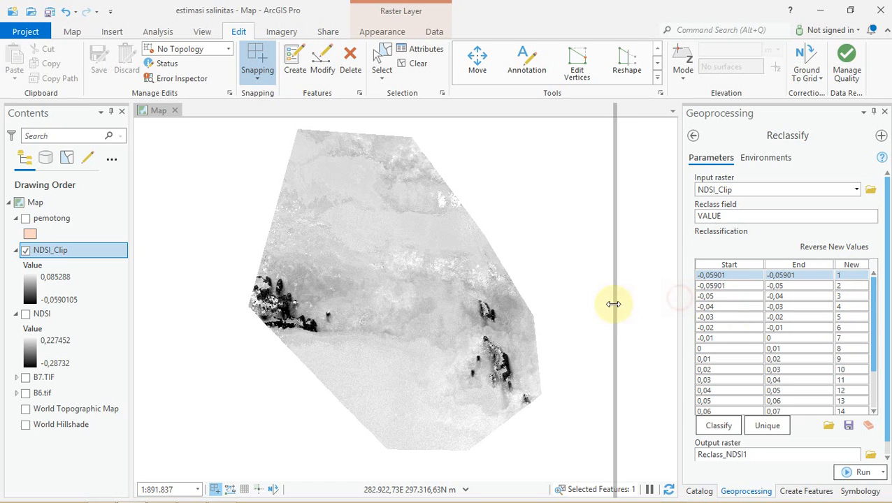
pyautogui.moveTo(606, 309); pyautogui.dragTo(607, 308)
pyautogui.scroll(-3, 773, 295)
pyautogui.scroll(3, 773, 297)
pyautogui.scroll(-3, 772, 305)
pyautogui.scroll(3, 773, 310)
pyautogui.scroll(-3, 776, 310)
pyautogui.scroll(3, 780, 315)
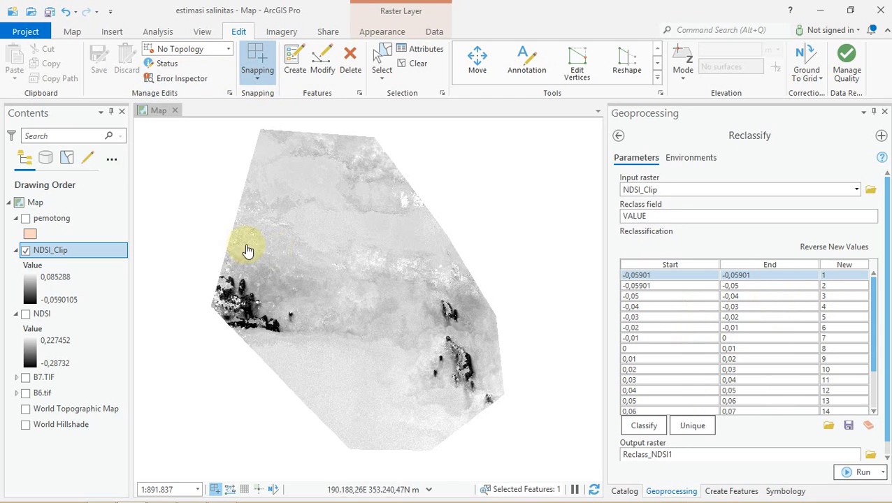
pyautogui.click(833, 319)
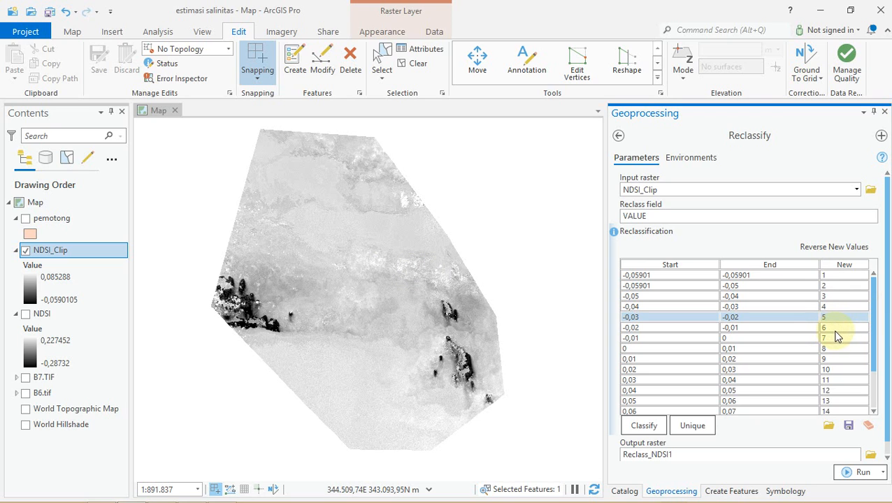
pyautogui.click(840, 277)
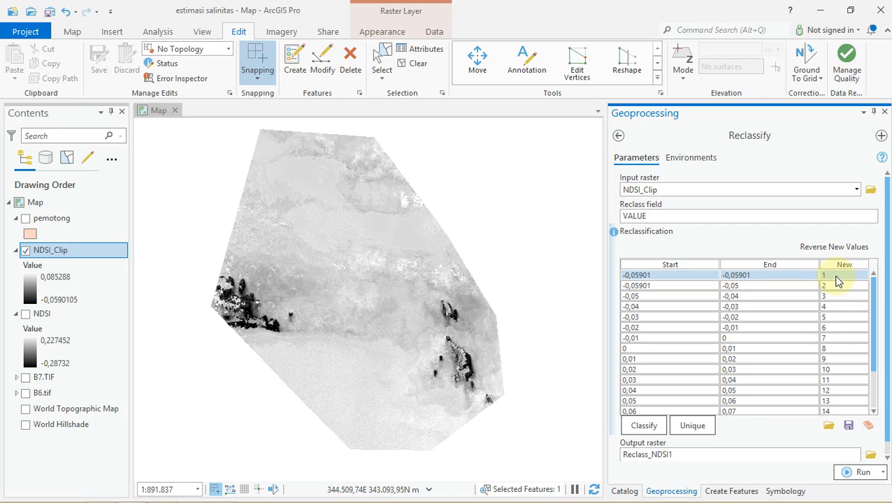
# - Examine the class ranges and new values in the reclassification table, focusing on the first two rows
pyautogui.scroll(-2, 853, 314)
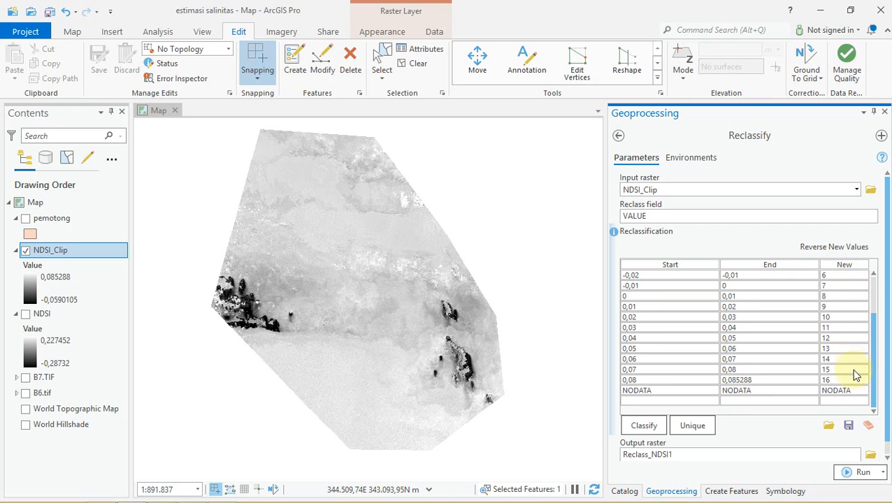
pyautogui.scroll(3, 833, 378)
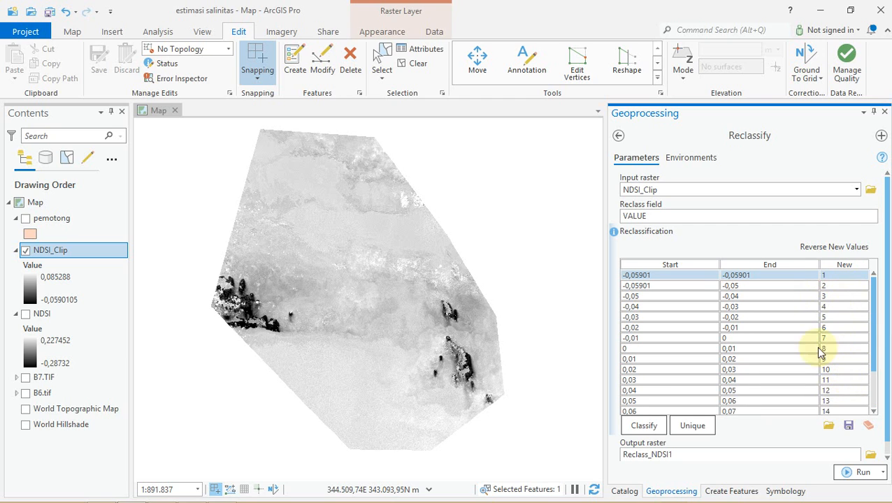
pyautogui.click(831, 287)
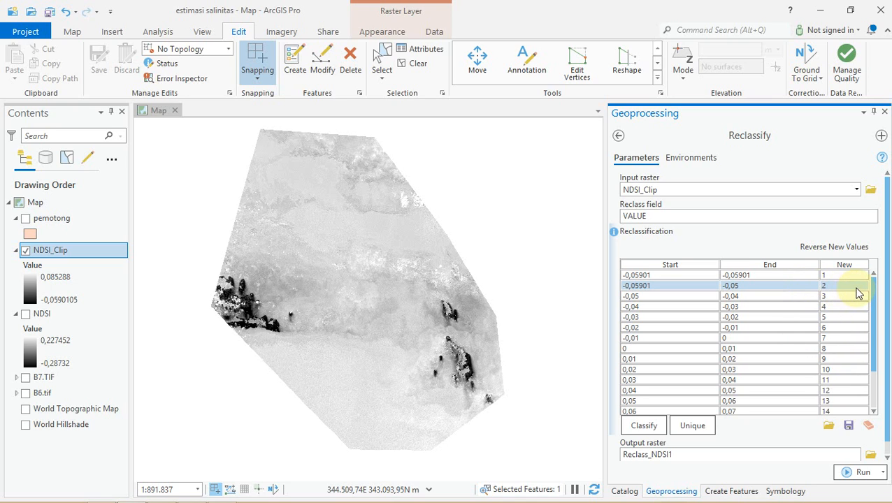
pyautogui.click(833, 287)
pyautogui.doubleClick(833, 287)
pyautogui.click(836, 277)
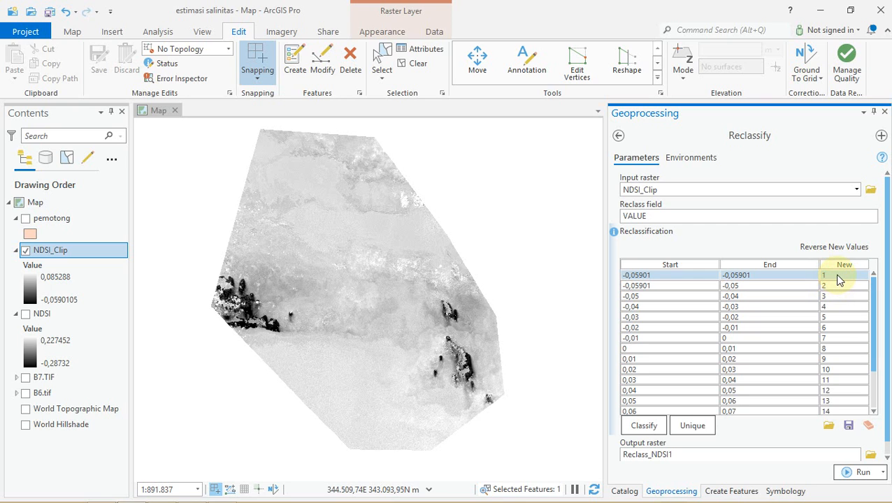
pyautogui.click(844, 288)
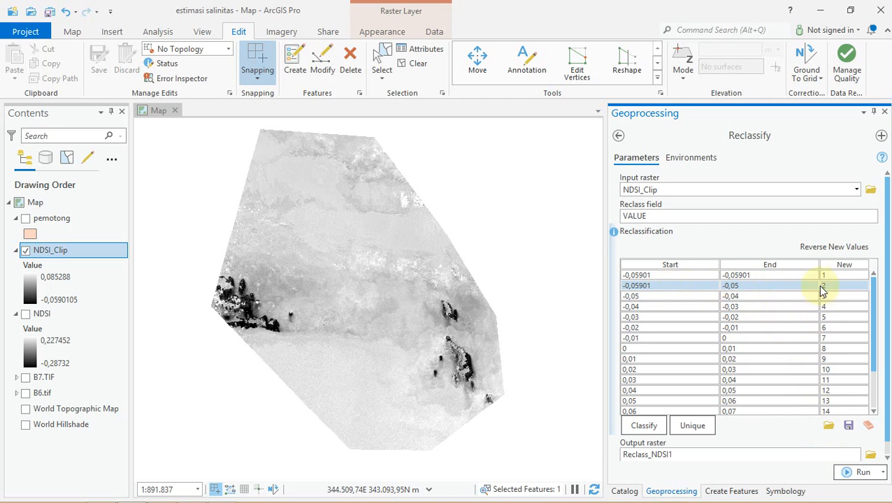
pyautogui.click(789, 277)
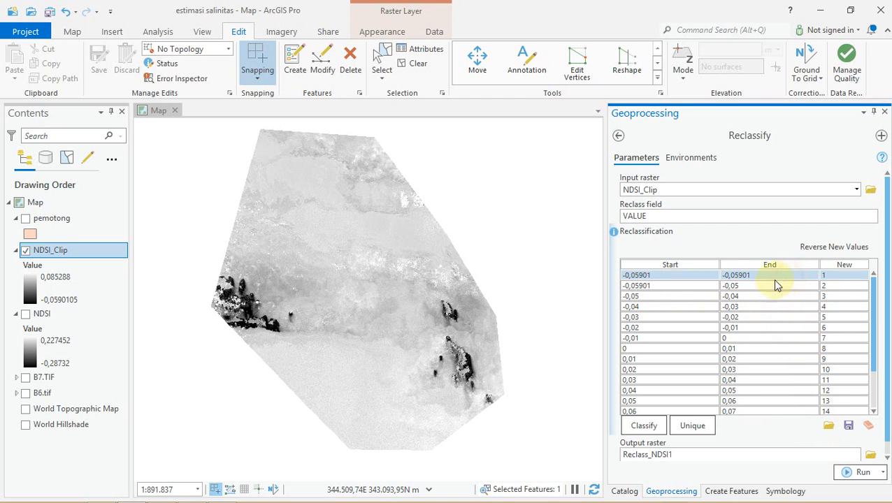
# - Clear the reclassification table and refill it from the 16 manual-interval classes
pyautogui.click(869, 428)
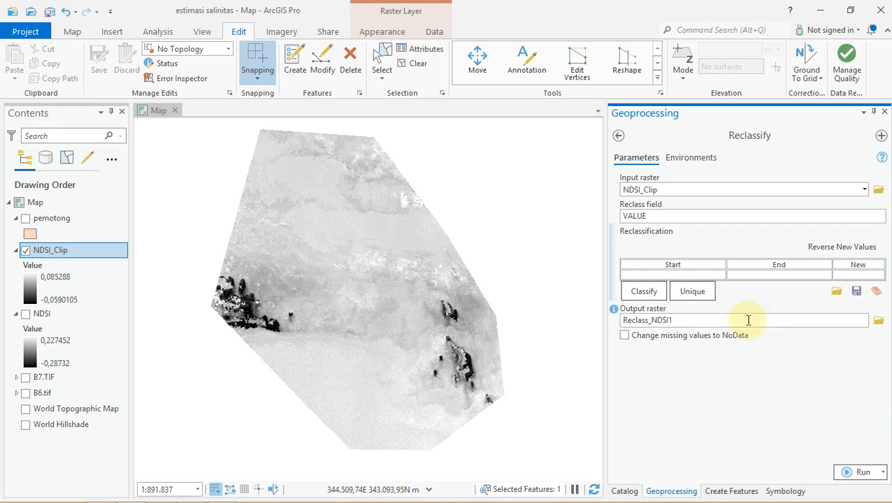
pyautogui.click(653, 292)
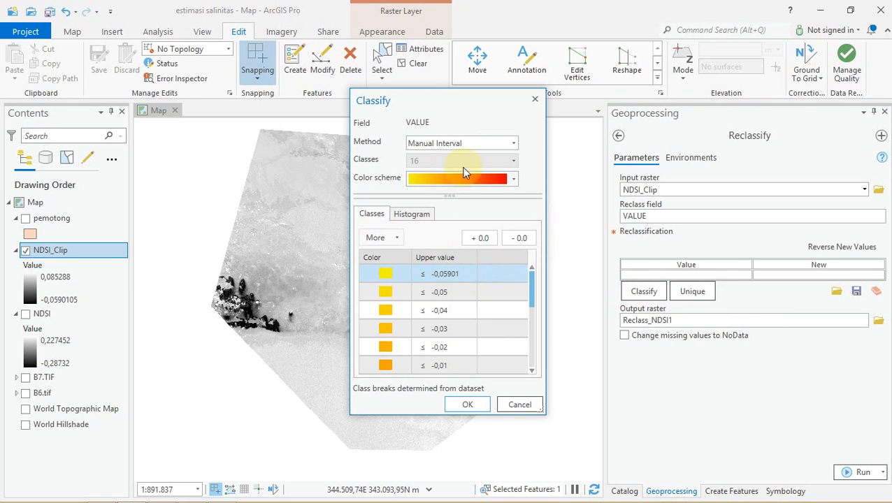
pyautogui.scroll(-4, 468, 322)
pyautogui.scroll(4, 468, 321)
pyautogui.scroll(-3, 468, 323)
pyautogui.scroll(-3, 464, 346)
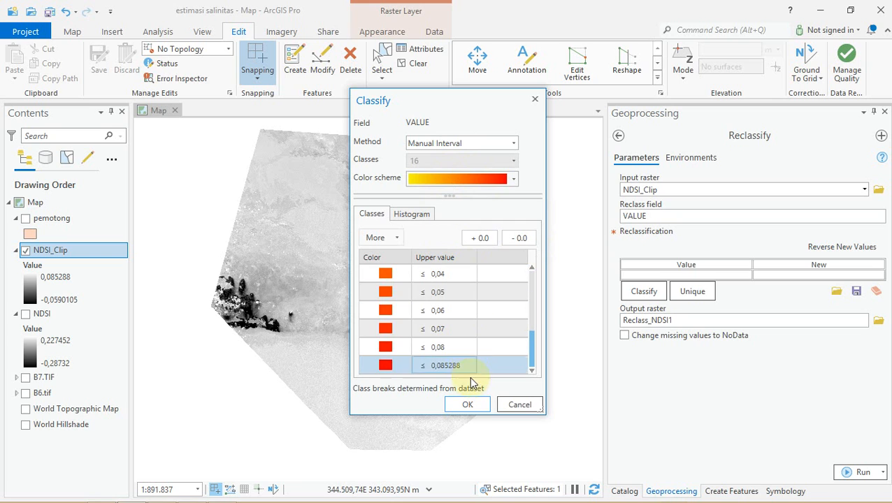
pyautogui.click(468, 405)
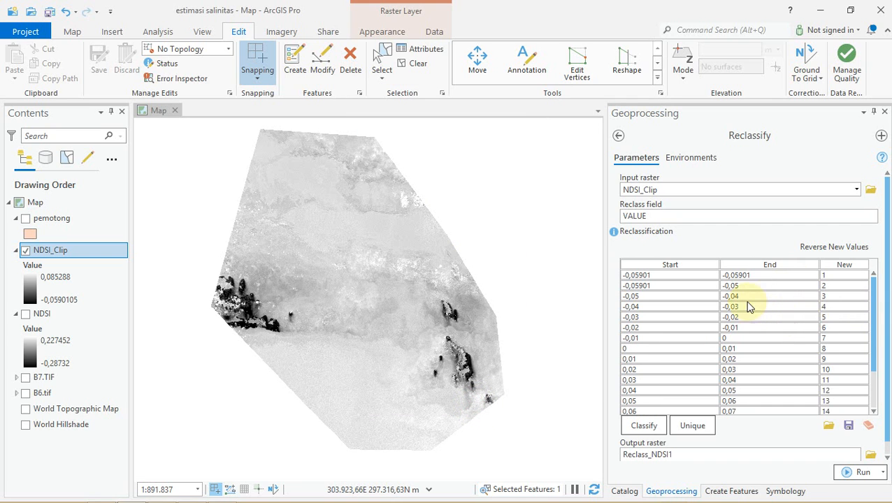
# - Run Reclassify on NDSI_Clip with Reclass_NDSI1 as the output raster
pyautogui.click(863, 474)
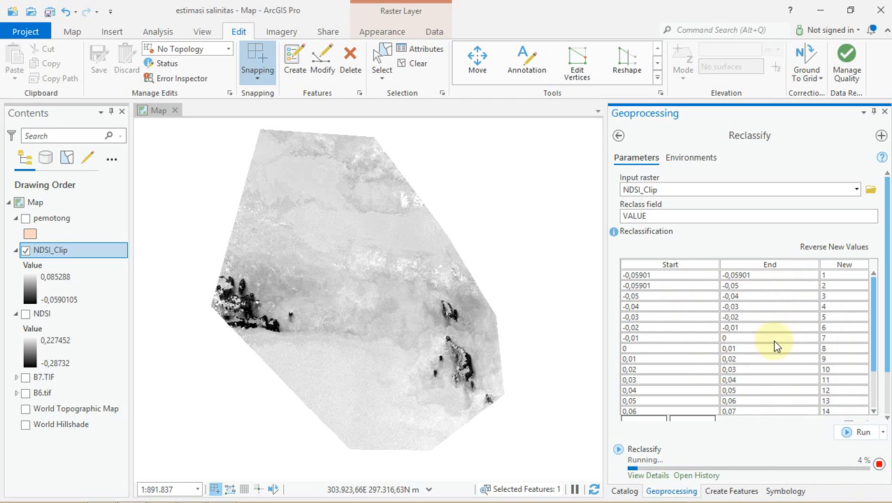
pyautogui.scroll(-2, 827, 318)
pyautogui.scroll(1, 778, 327)
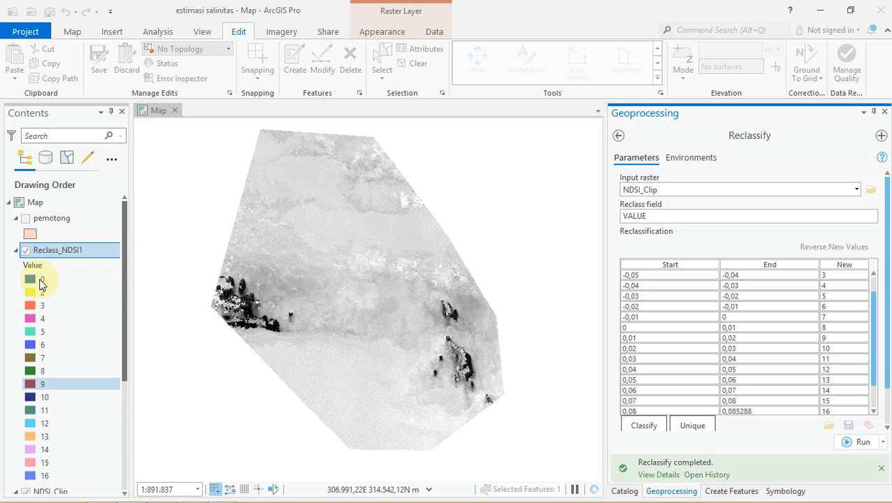
# - Examine the Reclass_NDSI1 class legend and the reclassified raster on the map against the reclassification table
pyautogui.scroll(-4, 62, 396)
pyautogui.scroll(3, 63, 395)
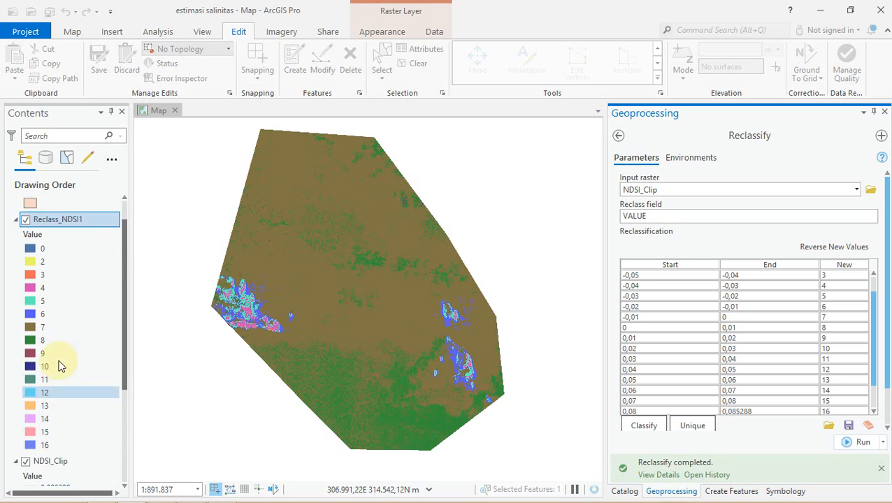
pyautogui.scroll(-2, 56, 308)
pyautogui.moveTo(316, 297); pyautogui.dragTo(332, 326)
pyautogui.scroll(2, 125, 293)
pyautogui.scroll(-1, 124, 292)
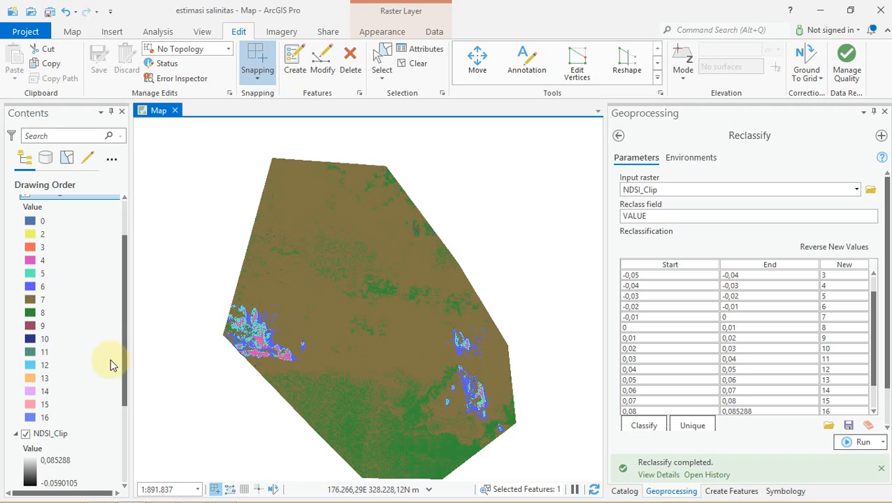
pyautogui.scroll(2, 32, 417)
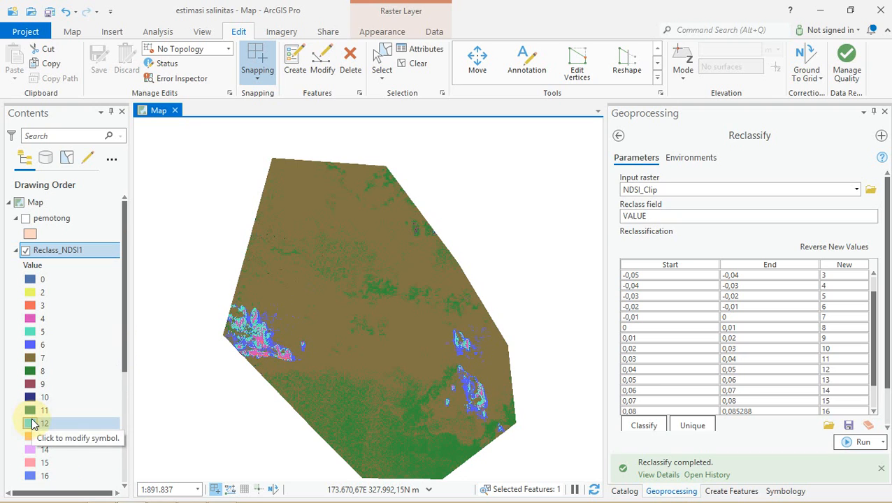
pyautogui.scroll(-2, 832, 364)
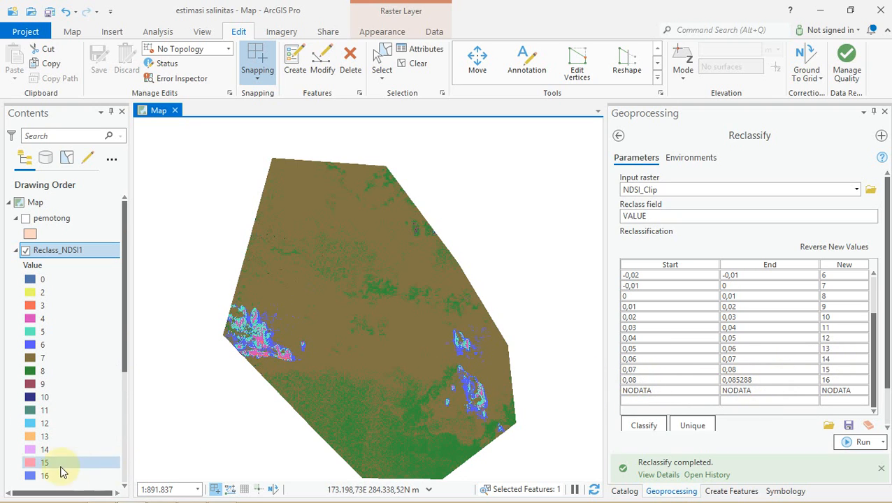
pyautogui.scroll(5, 255, 350)
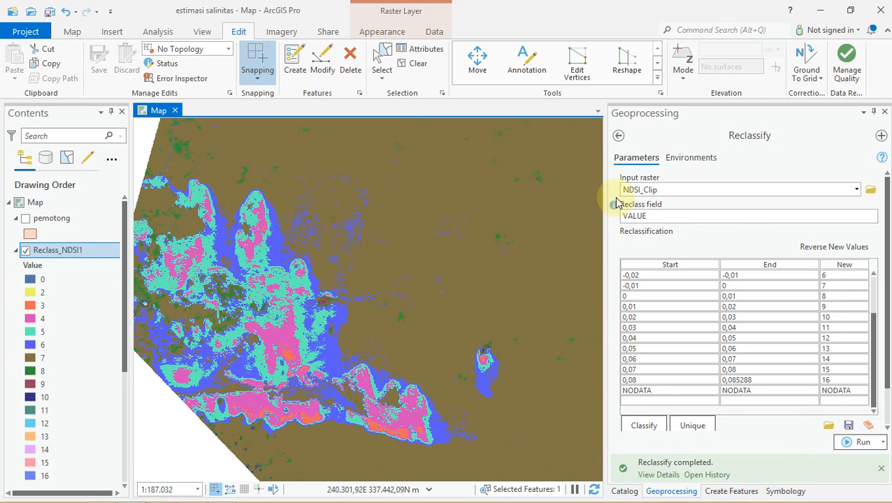
# - Set up the Raster to Polygon tool with Reclass_NDSI1 as input raster and polygon simplification turned off
pyautogui.click(618, 136)
pyautogui.click(731, 136)
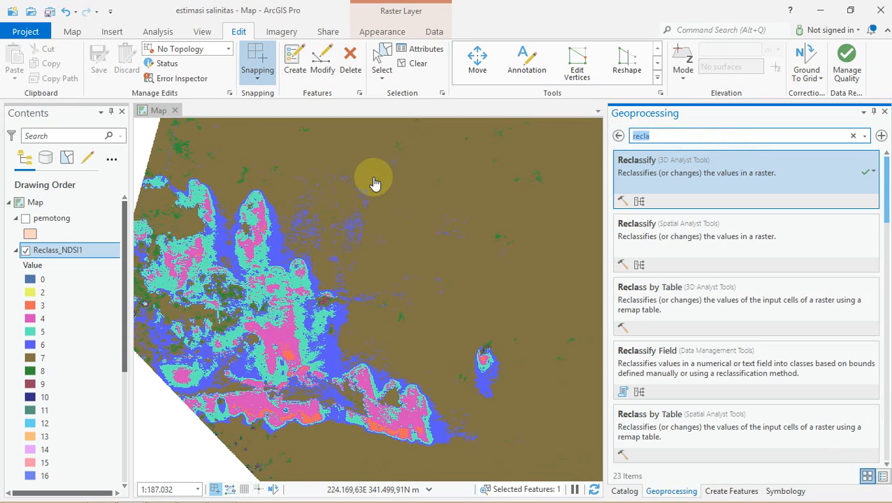
pyautogui.write('raster to poly')
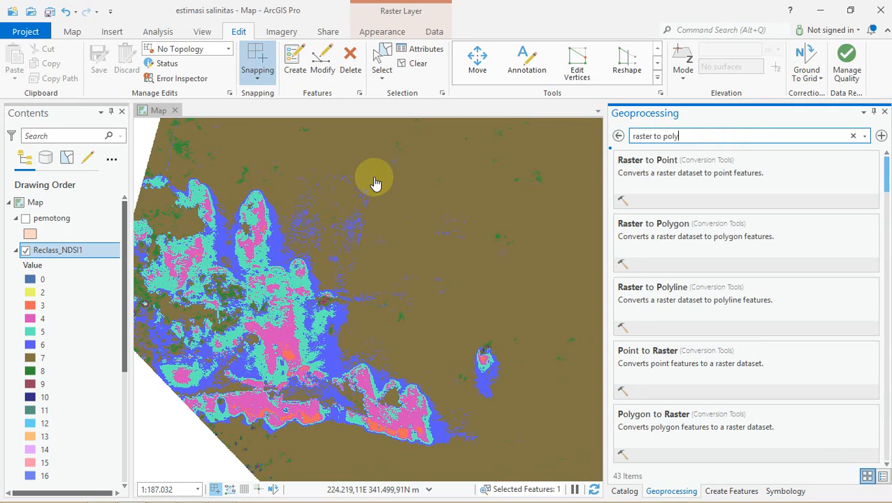
pyautogui.click(762, 193)
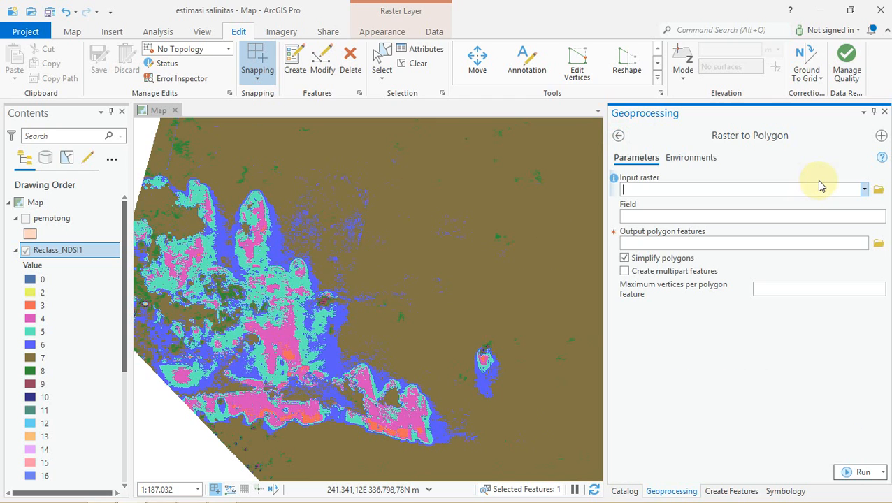
pyautogui.click(863, 188)
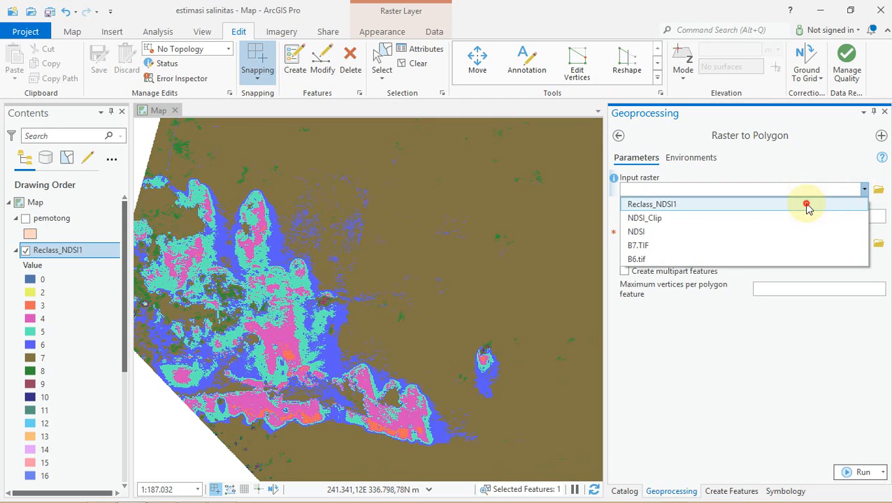
pyautogui.click(807, 205)
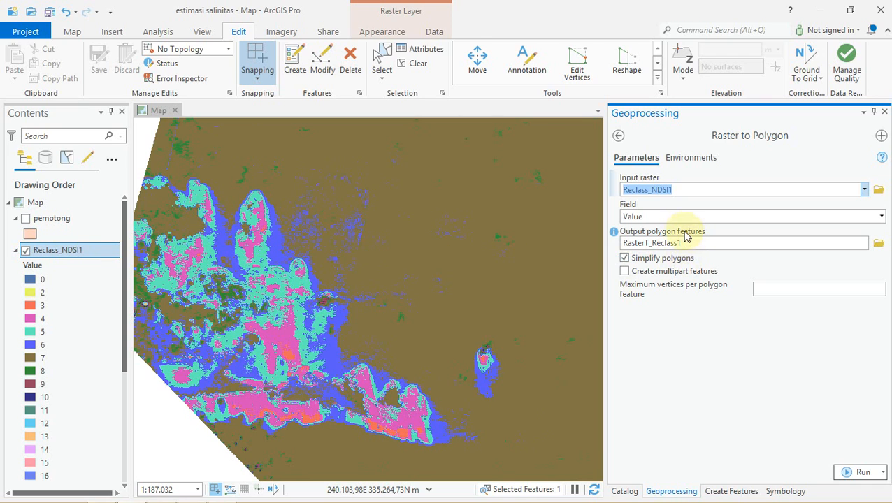
pyautogui.click(624, 258)
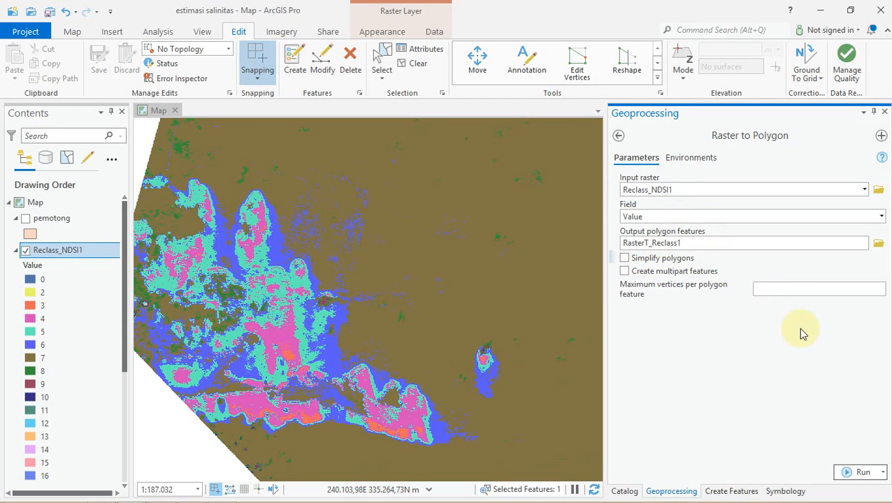
# - Set the output polygon features to salinitas.shp in the imagery folder and run Raster to Polygon
pyautogui.click(877, 243)
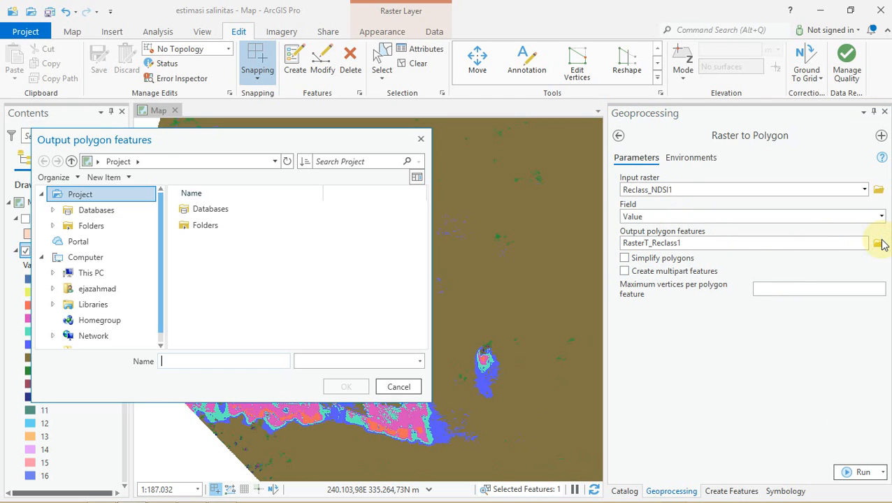
pyautogui.doubleClick(203, 226)
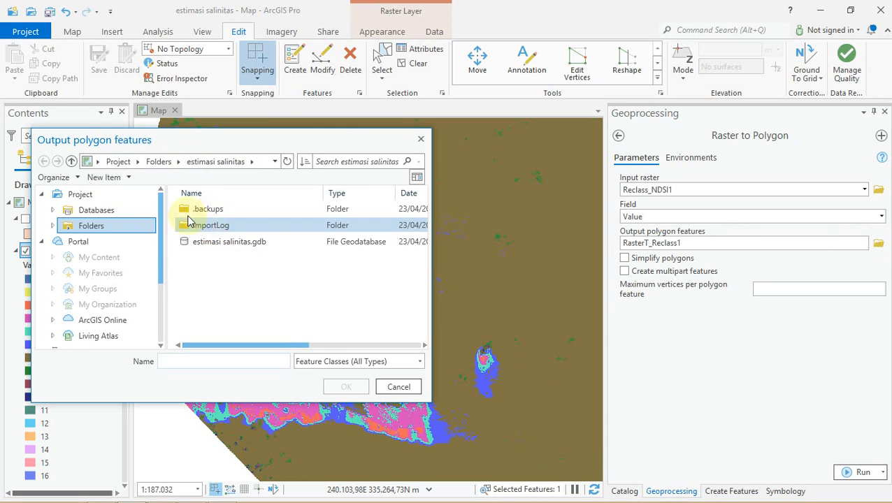
pyautogui.click(91, 226)
pyautogui.click(223, 225)
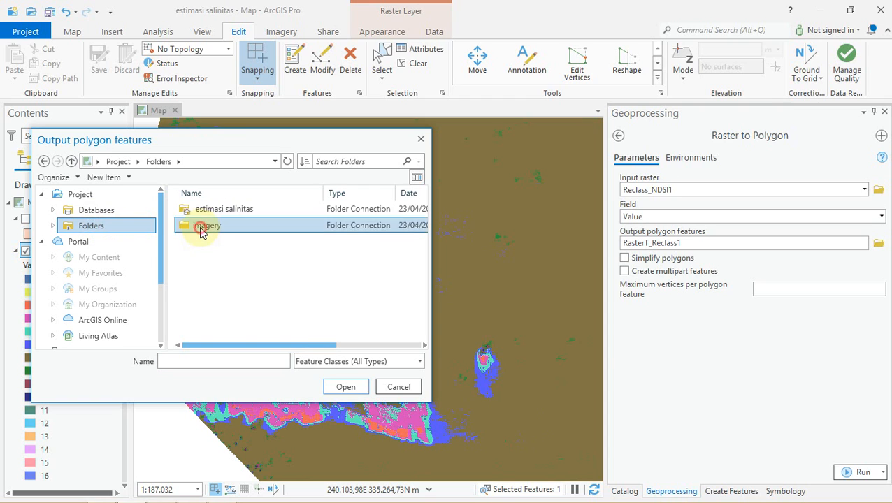
pyautogui.doubleClick(199, 225)
pyautogui.rightClick(231, 266)
pyautogui.click(246, 294)
pyautogui.click(226, 361)
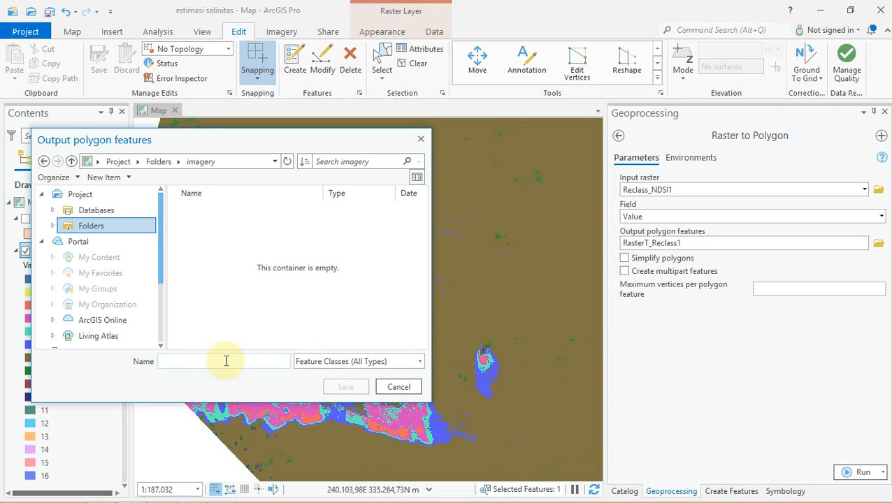
pyautogui.write('salinitas.shp')
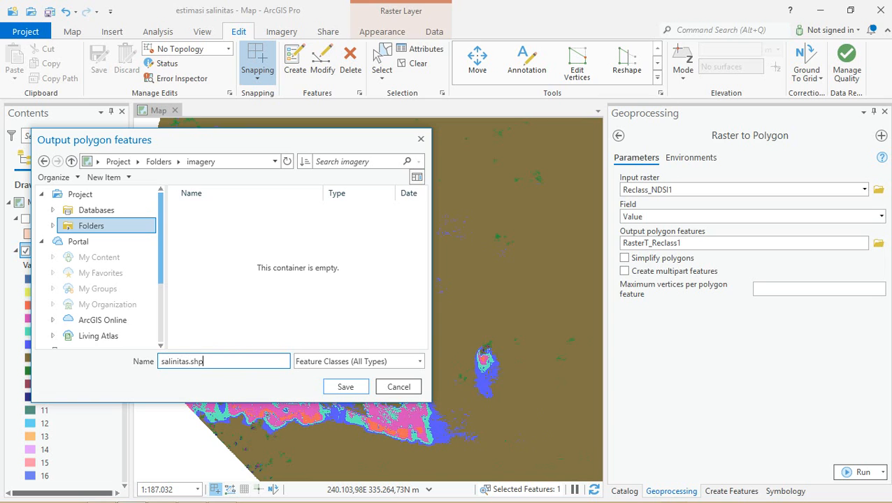
pyautogui.press('Return')
pyautogui.click(863, 474)
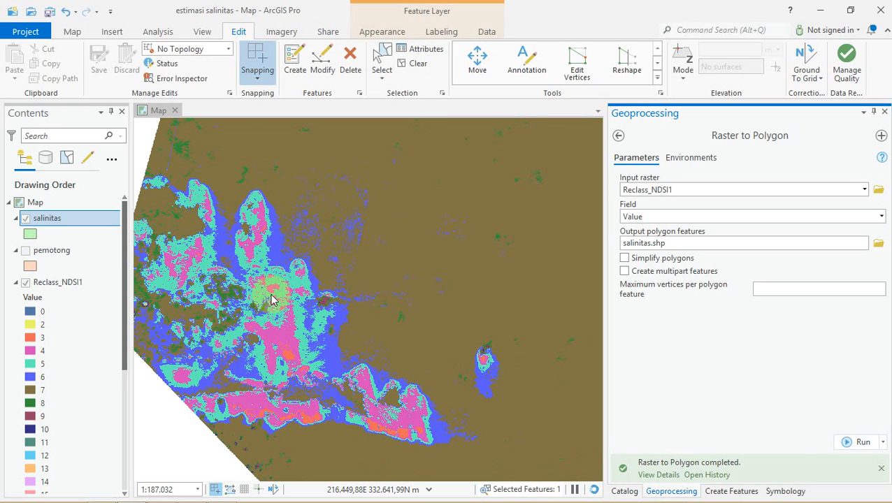
# - Examine the salinitas polygons over the reclassified raster at several map scales
pyautogui.click(25, 219)
pyautogui.scroll(3, 514, 245)
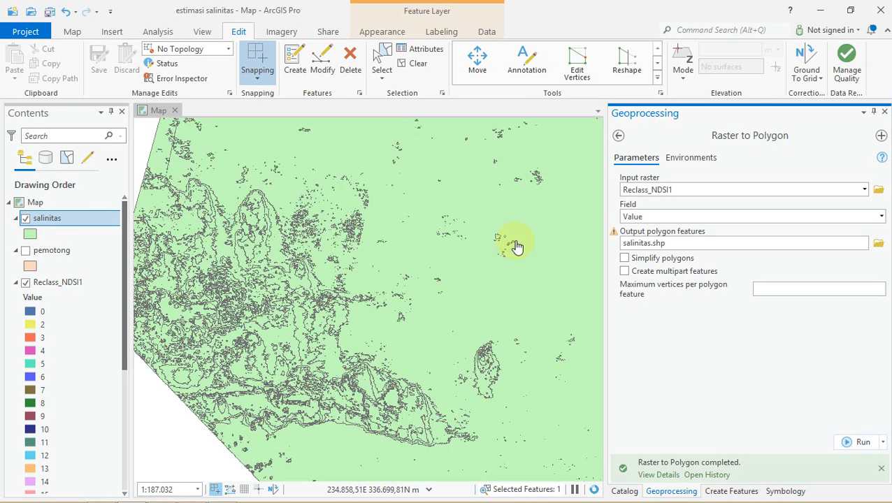
pyautogui.scroll(2, 303, 293)
pyautogui.scroll(2, 418, 268)
pyautogui.scroll(-1, 451, 301)
pyautogui.scroll(-1, 433, 344)
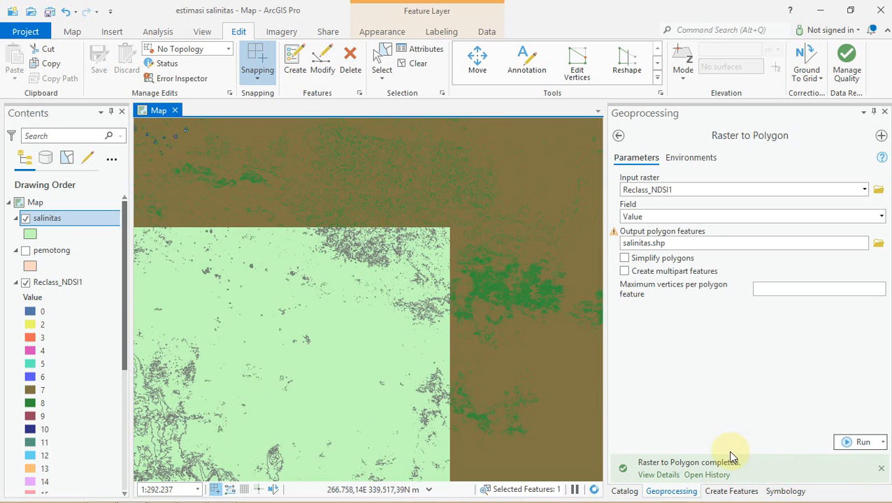
pyautogui.moveTo(400, 339); pyautogui.dragTo(374, 386)
pyautogui.scroll(-1, 374, 385)
pyautogui.scroll(-1, 375, 385)
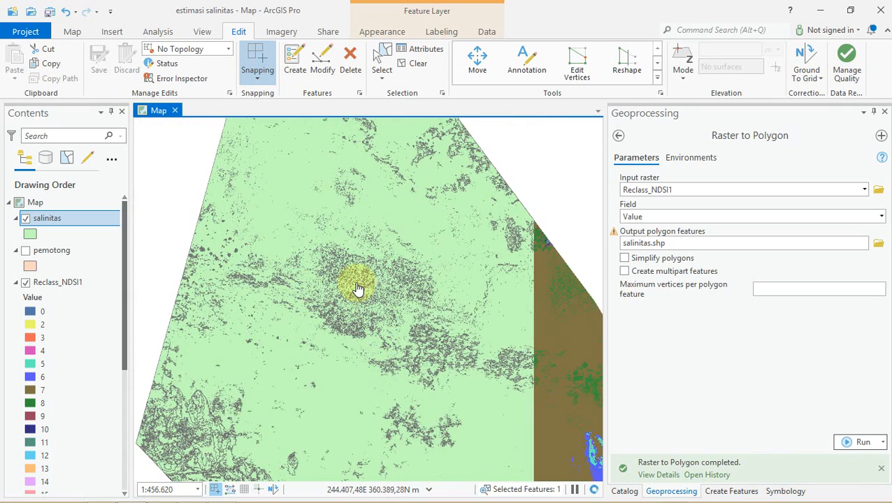
pyautogui.scroll(2, 367, 294)
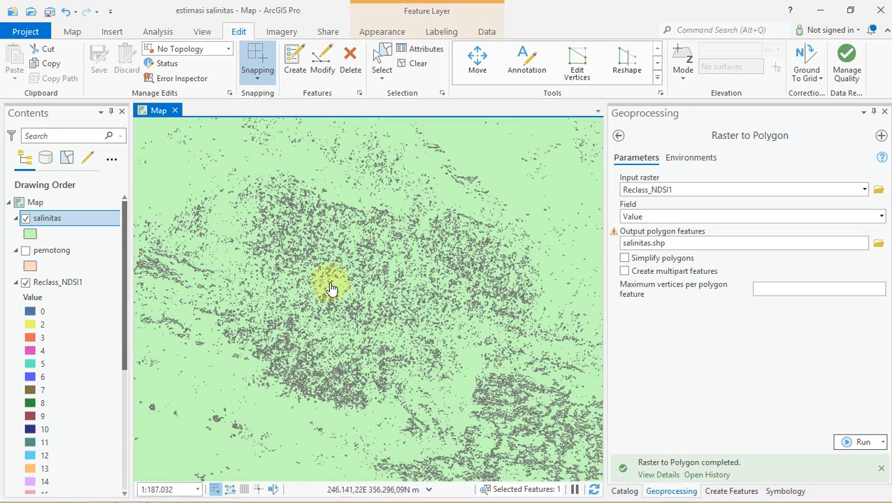
pyautogui.scroll(4, 334, 293)
pyautogui.click(592, 494)
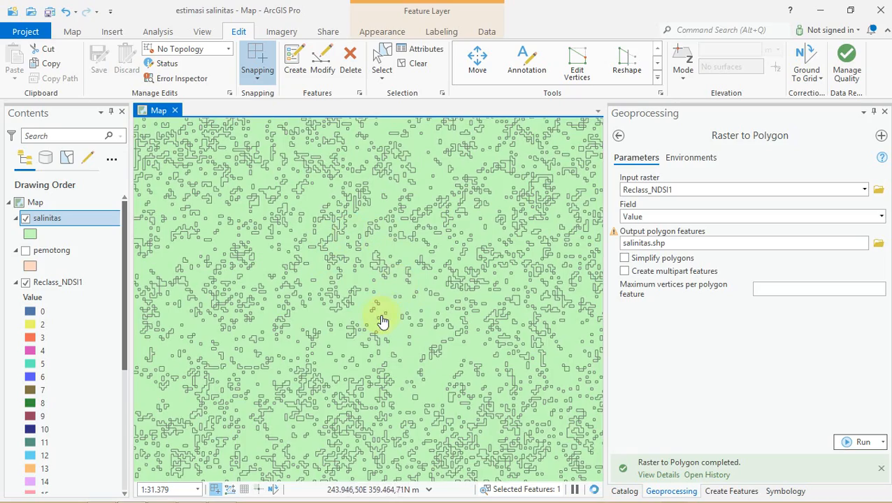
pyautogui.scroll(-4, 383, 322)
pyautogui.scroll(4, 377, 321)
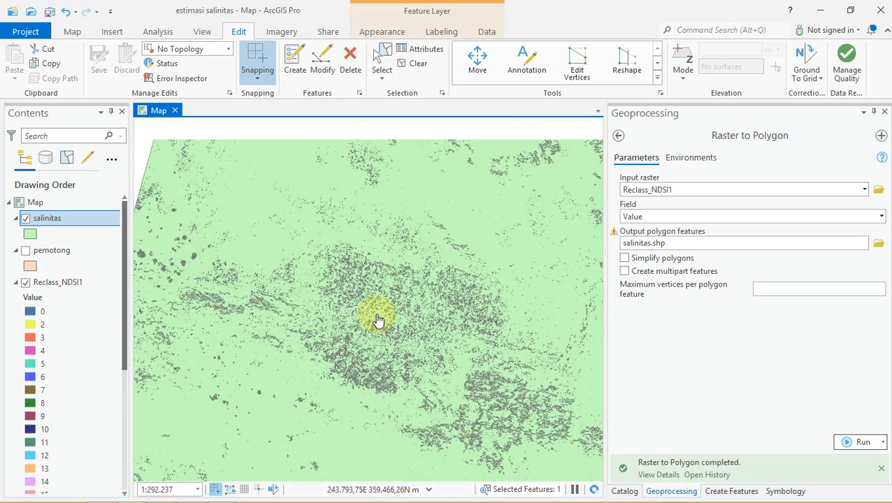
# - Open the attribute table of the salinitas layer and look through its gridcode values
pyautogui.scroll(-2, 389, 281)
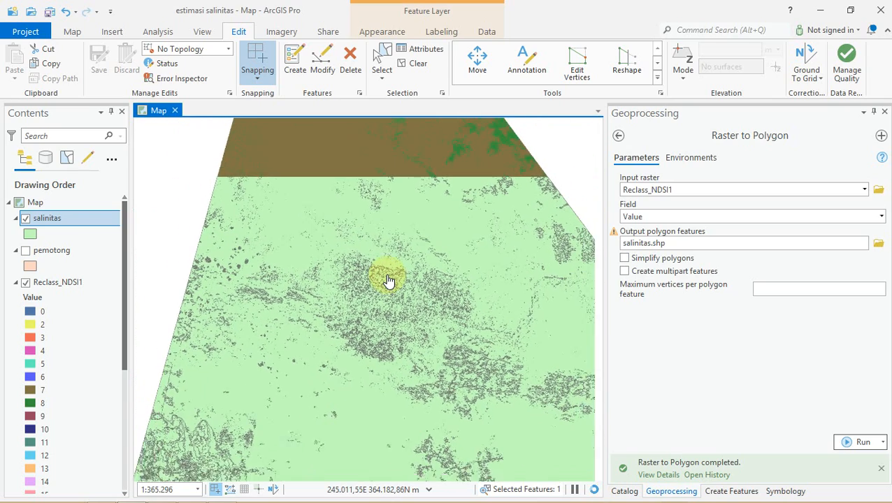
pyautogui.scroll(-1, 389, 281)
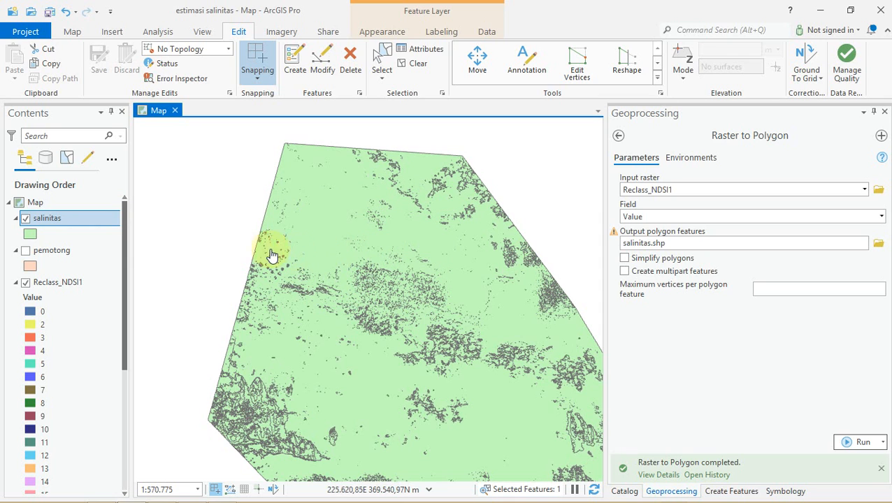
pyautogui.click(58, 221)
pyautogui.rightClick(75, 220)
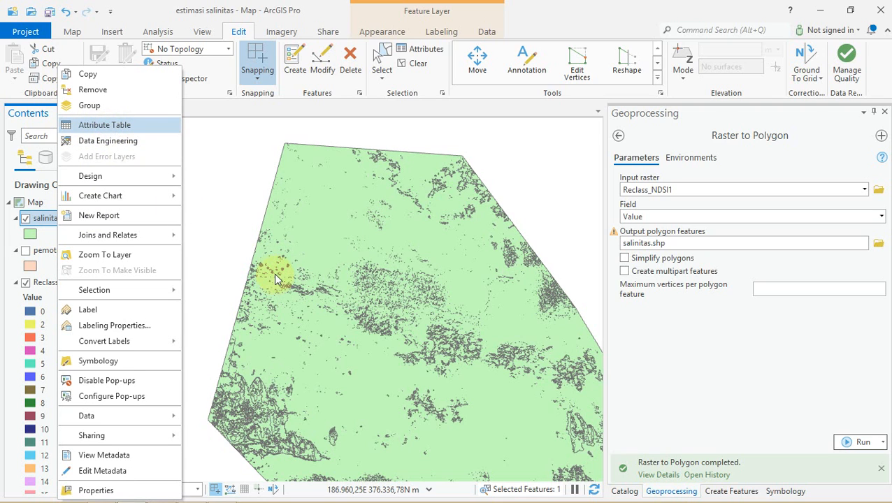
pyautogui.click(130, 126)
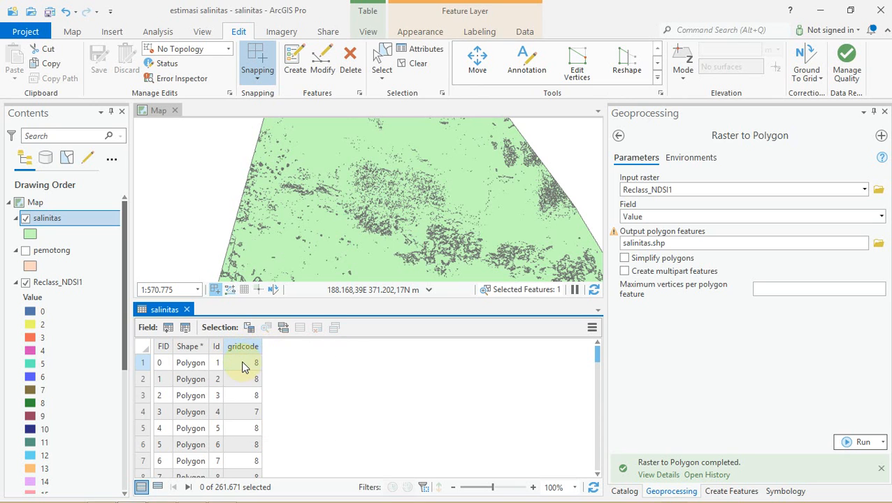
pyautogui.scroll(-20, 253, 381)
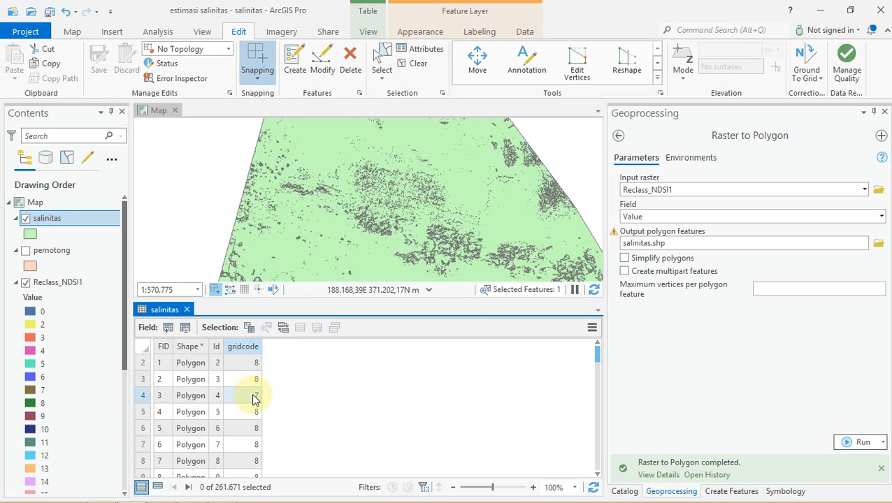
pyautogui.scroll(-8, 253, 397)
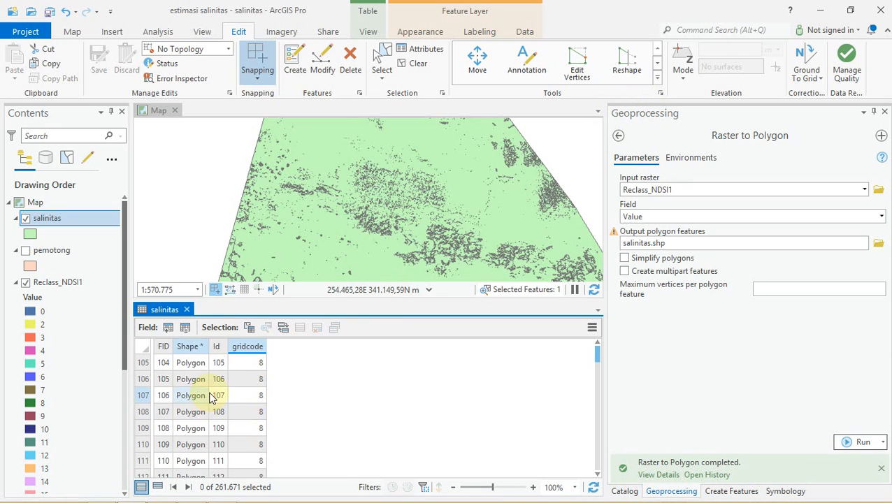
pyautogui.rightClick(256, 350)
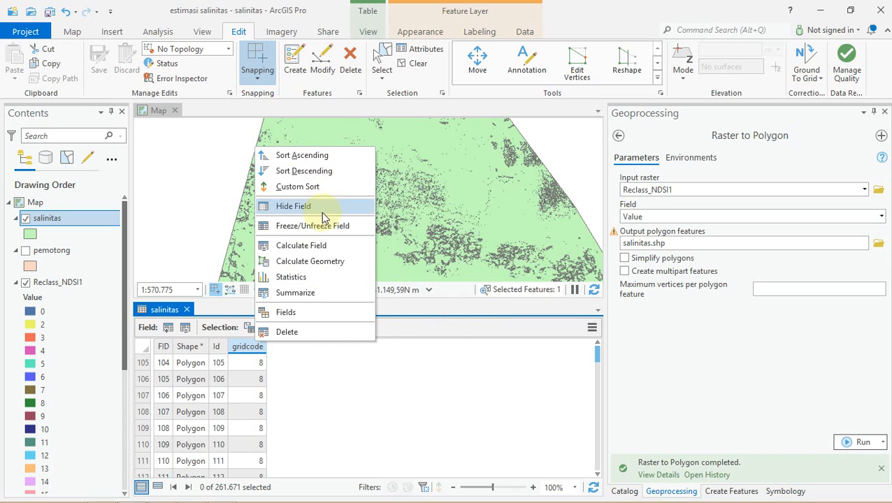
pyautogui.click(218, 332)
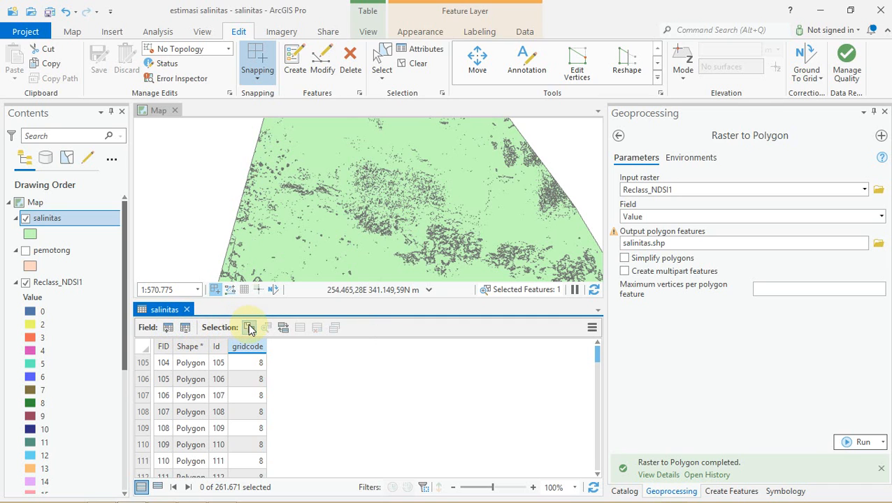
pyautogui.click(167, 330)
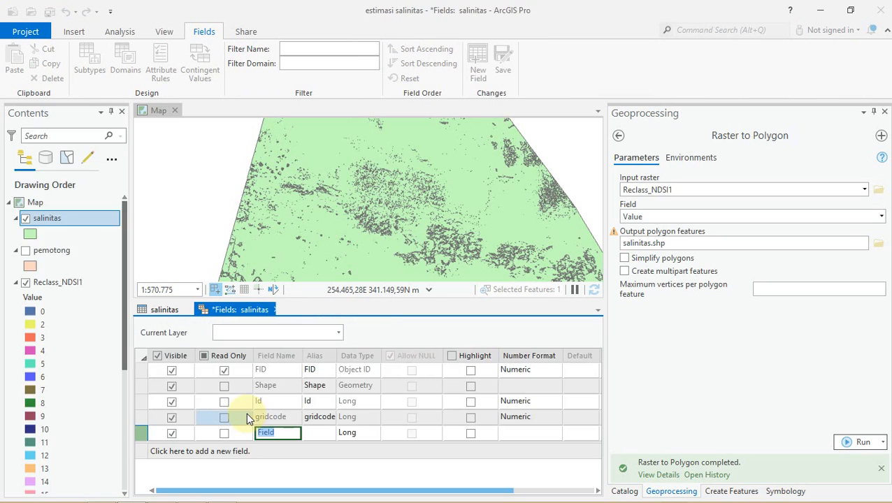
pyautogui.doubleClick(281, 419)
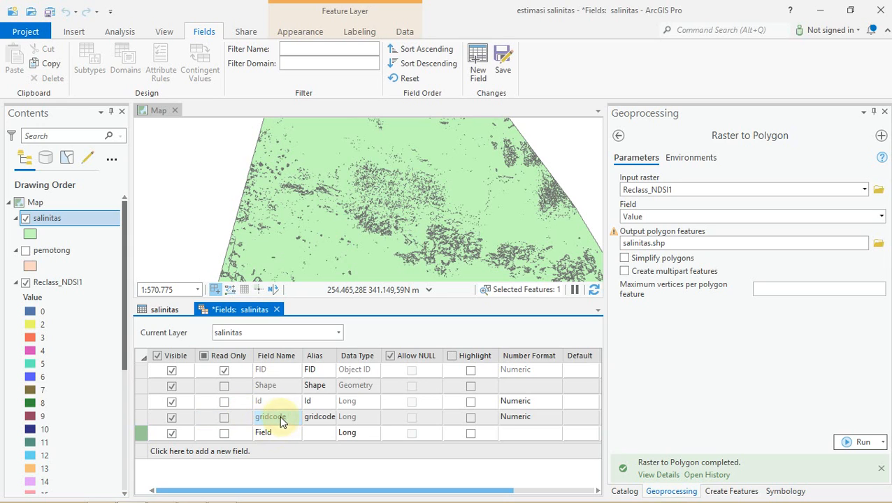
pyautogui.click(323, 419)
pyautogui.click(316, 417)
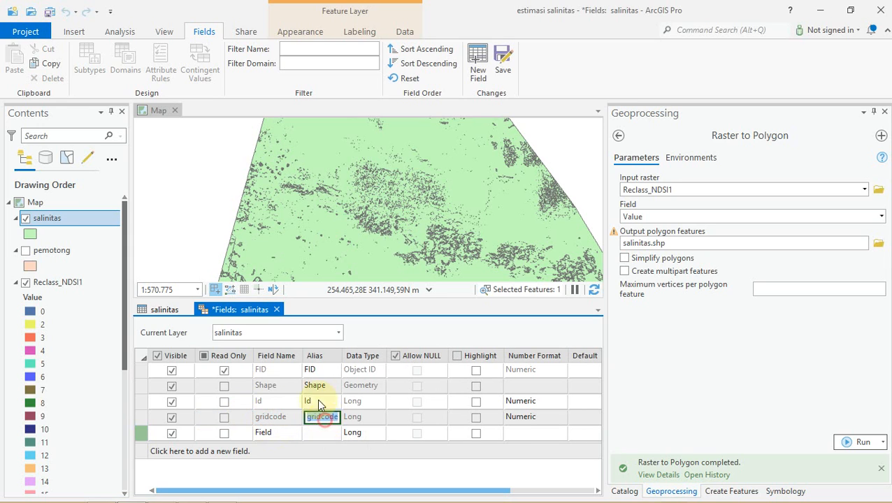
pyautogui.click(277, 310)
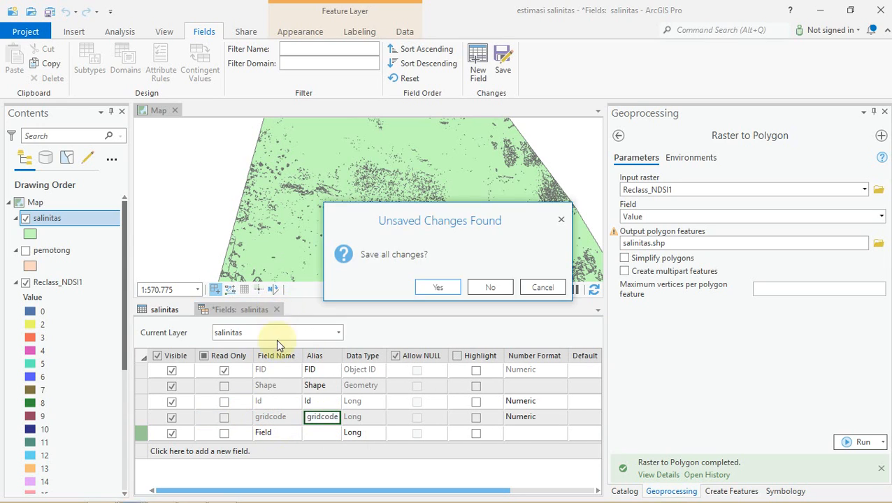
pyautogui.click(489, 288)
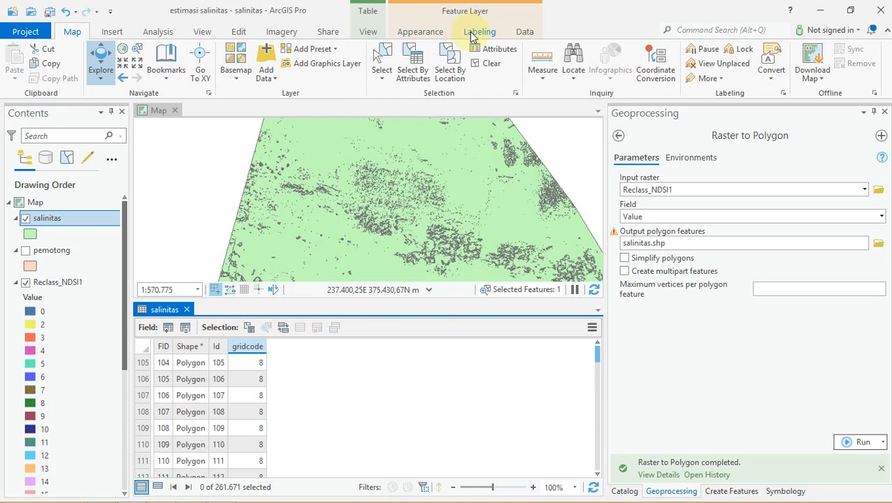
pyautogui.click(368, 33)
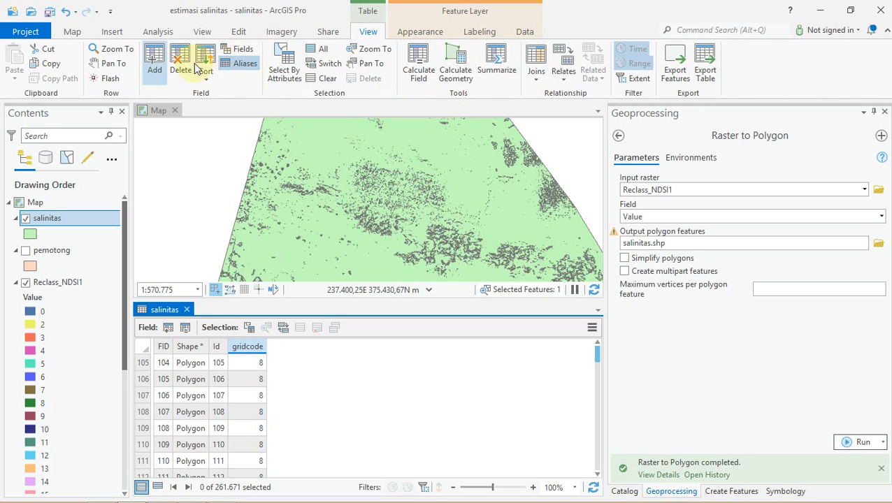
pyautogui.click(478, 34)
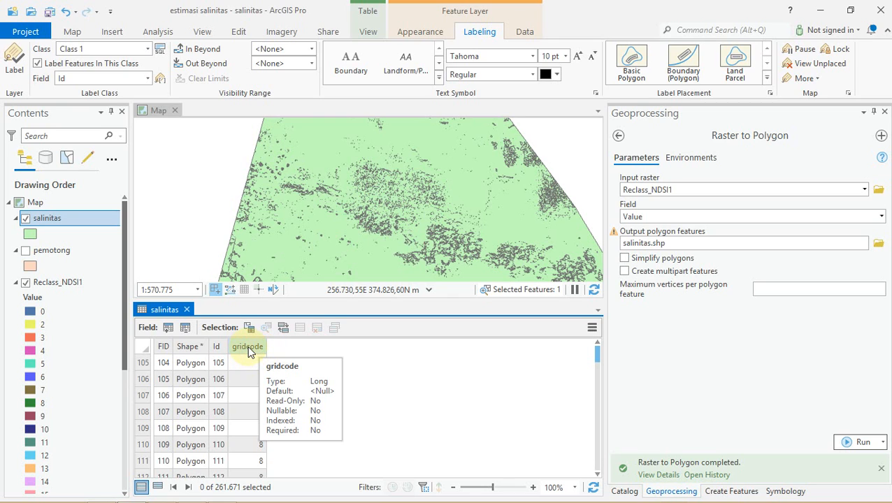
# - Examine the gridcode column further down the salinitas attribute table, up to the records around row 140
pyautogui.click(264, 356)
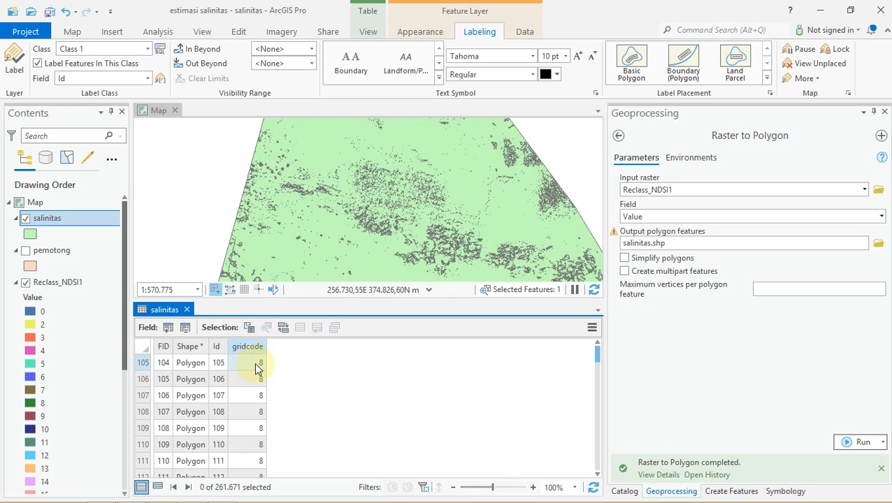
pyautogui.press('Down')
pyautogui.press('Down')
pyautogui.press('Down')
pyautogui.press('Down')
pyautogui.press('Down')
pyautogui.press('Down')
pyautogui.press('Down')
pyautogui.press('Down')
pyautogui.press('Down')
pyautogui.press('Down')
pyautogui.press('Down')
pyautogui.press('Down')
pyautogui.press('Down')
pyautogui.press('Down')
pyautogui.press('Down')
pyautogui.press('Down')
pyautogui.press('Down')
pyautogui.press('Down')
pyautogui.press('Down')
pyautogui.press('Down')
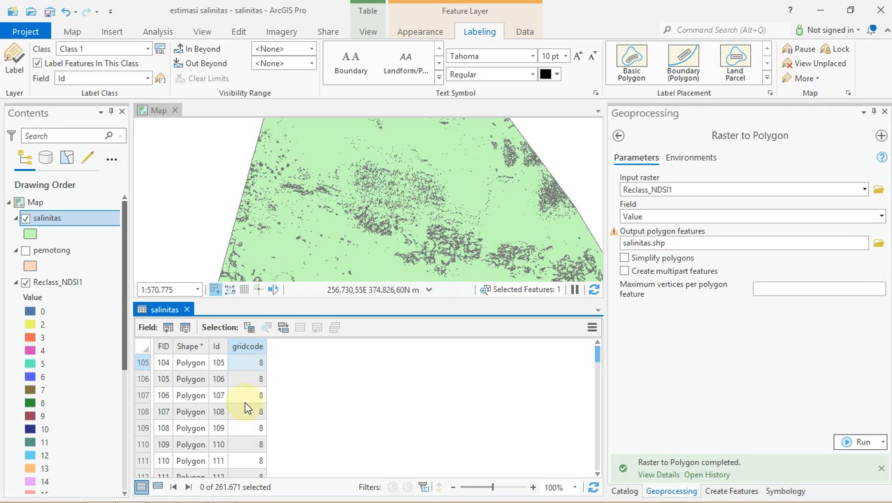
pyautogui.scroll(-6, 259, 399)
pyautogui.scroll(2, 260, 399)
# - Add a folder connection to the klorofil-a folder in F:\INSTRUCTORIAL\PJ
pyautogui.click(629, 494)
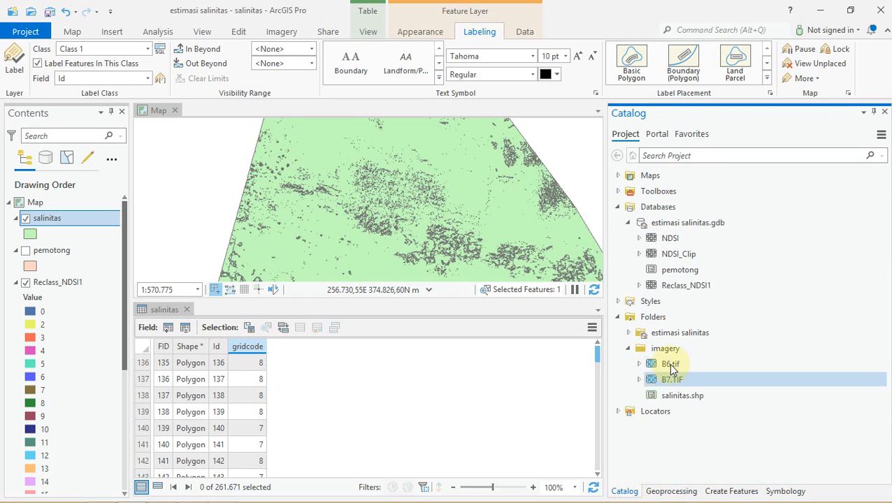
pyautogui.click(672, 492)
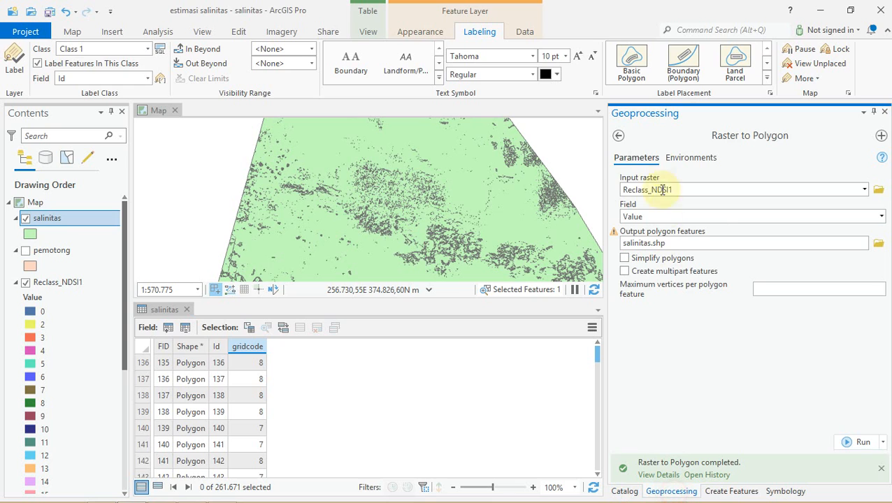
pyautogui.click(625, 492)
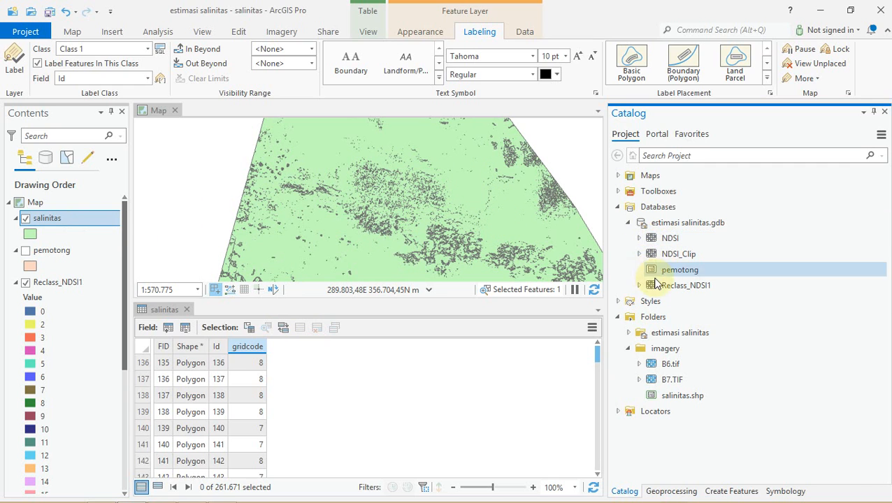
pyautogui.rightClick(652, 317)
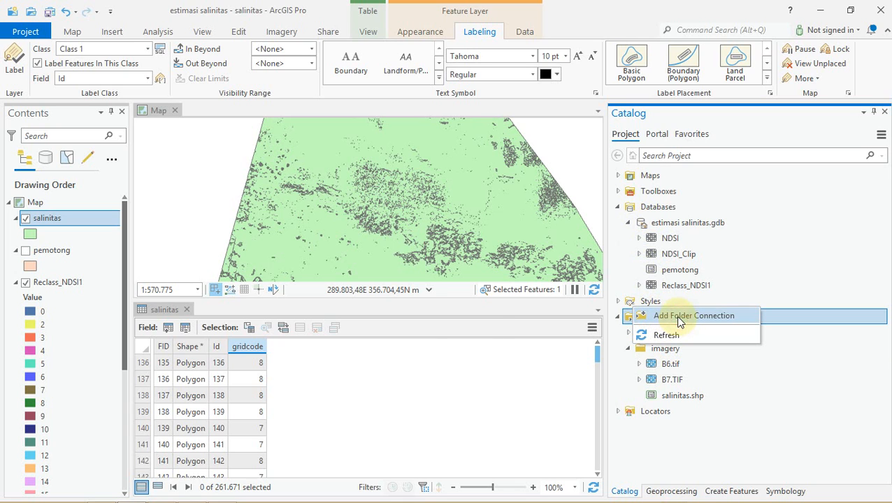
pyautogui.click(678, 318)
pyautogui.click(103, 247)
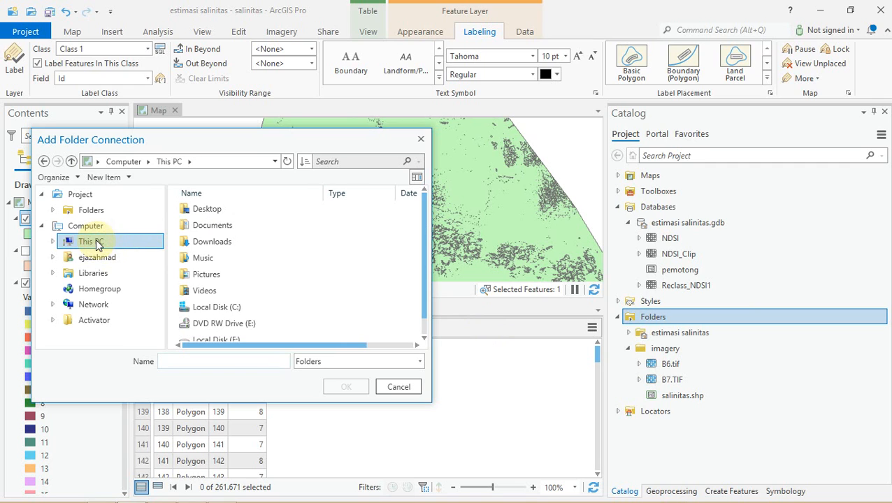
pyautogui.scroll(-1, 232, 325)
pyautogui.doubleClick(230, 320)
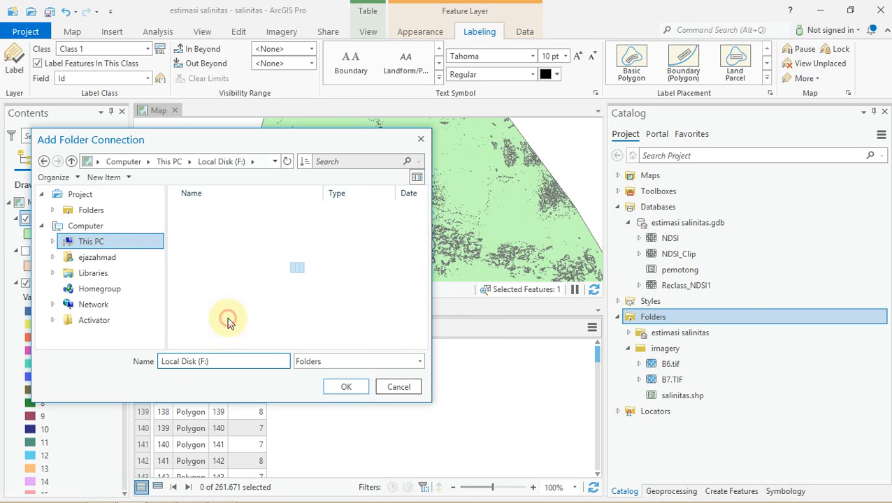
pyautogui.doubleClick(224, 274)
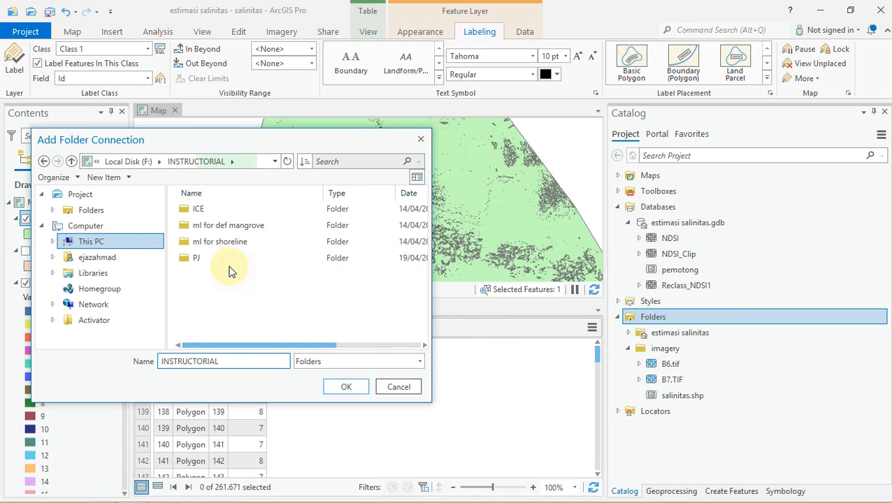
pyautogui.click(207, 259)
pyautogui.doubleClick(207, 259)
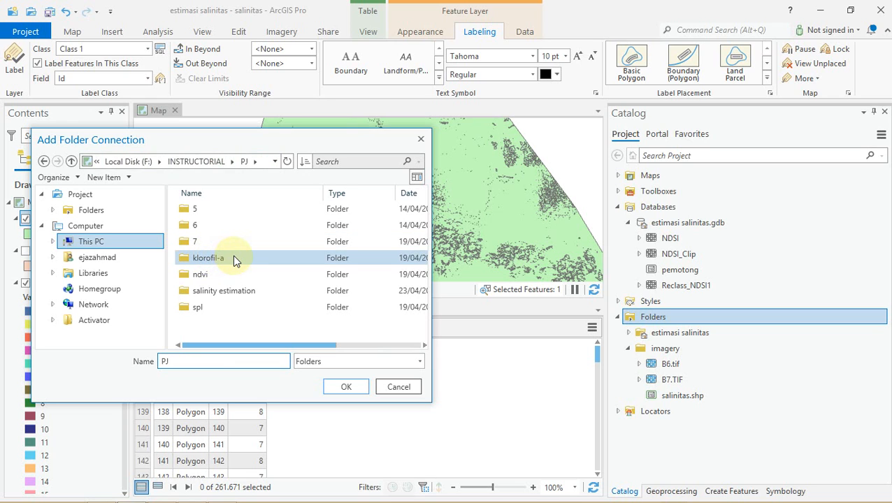
pyautogui.click(234, 259)
pyautogui.click(346, 387)
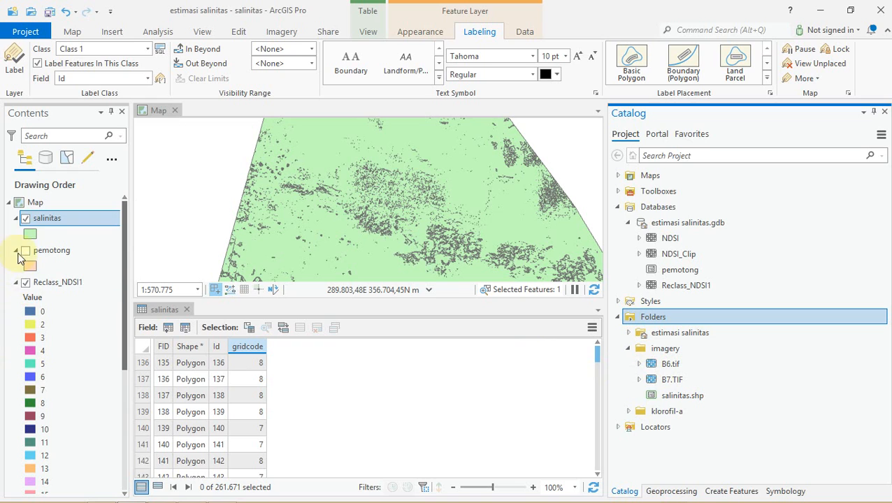
# - Remove the Reclass_NDSI1 layer from the map
pyautogui.click(54, 283)
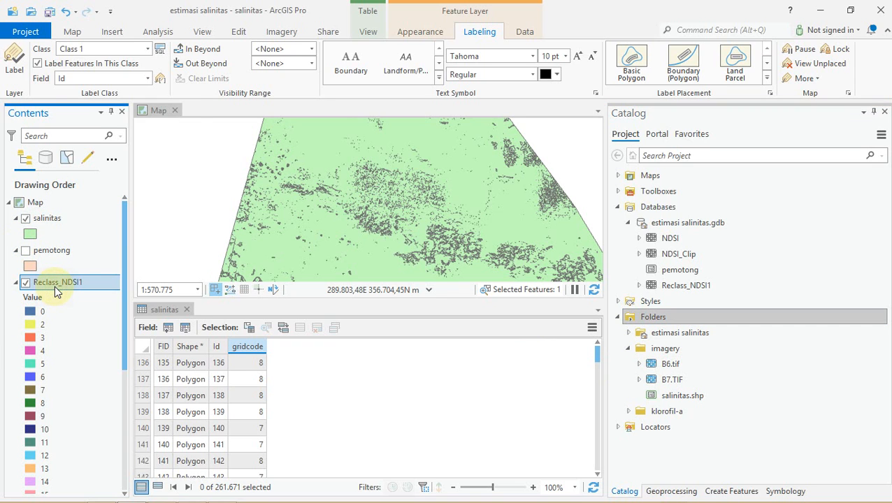
pyautogui.rightClick(54, 283)
pyautogui.click(120, 25)
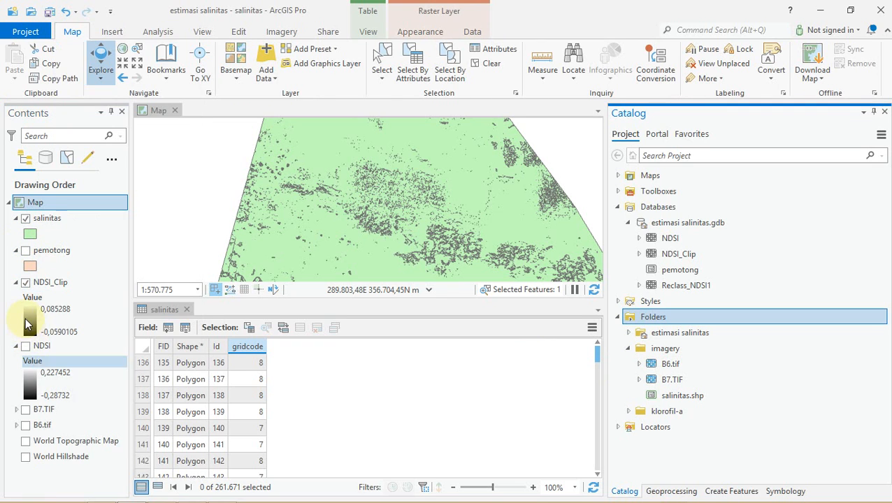
# - Hide the NDSI_Clip layer and collapse the legends of pemotong, NDSI_Clip and NDSI
pyautogui.click(25, 283)
pyautogui.click(16, 251)
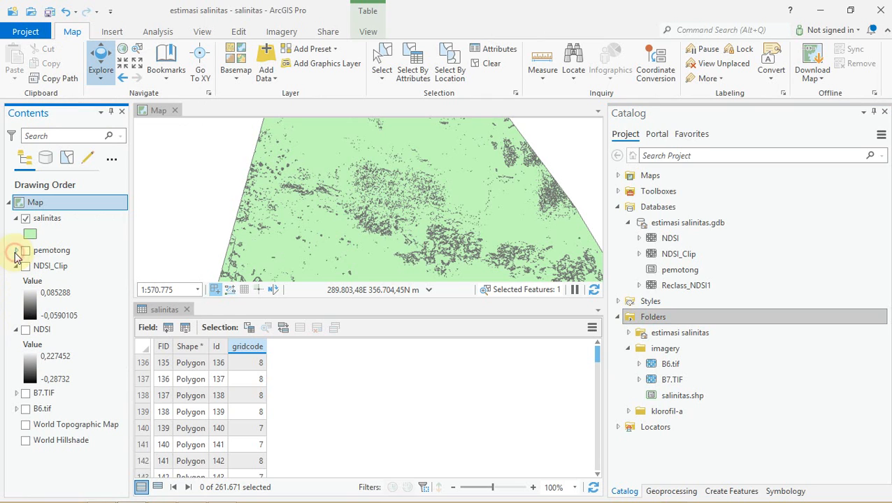
pyautogui.click(16, 267)
pyautogui.click(16, 282)
# - Browse into the klorofil-a folder connection down to klorofil-a.gdb and select its klorofil_a raster
pyautogui.click(654, 363)
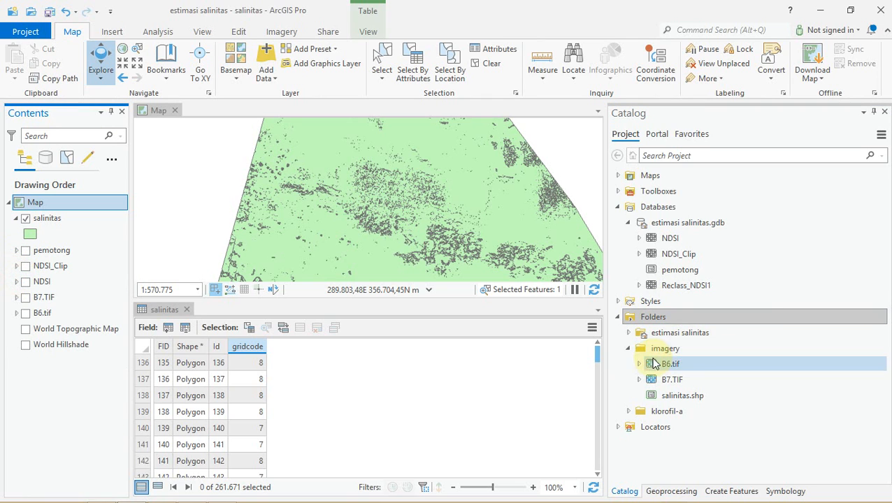
pyautogui.click(675, 319)
pyautogui.rightClick(677, 319)
pyautogui.click(628, 411)
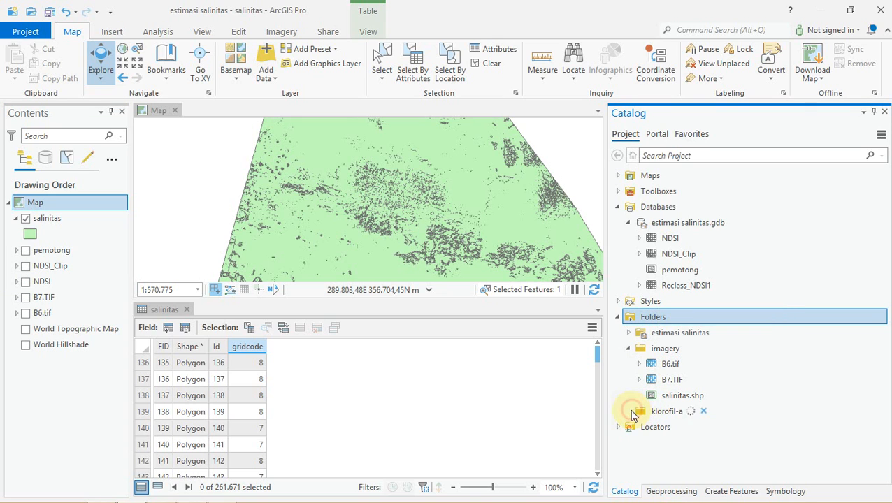
pyautogui.click(629, 411)
pyautogui.doubleClick(683, 445)
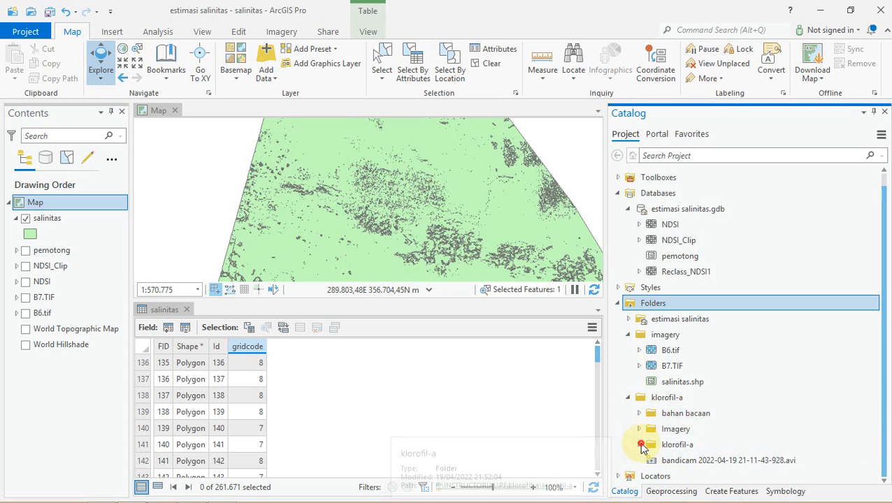
pyautogui.scroll(-2, 696, 437)
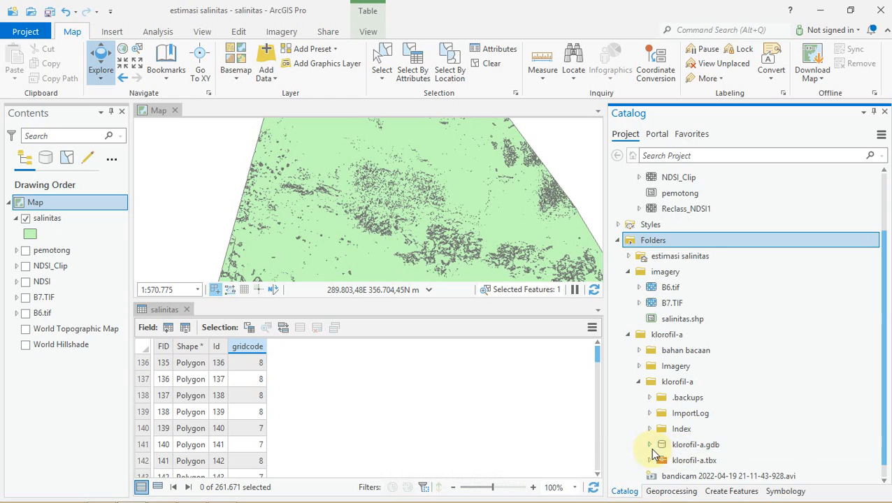
pyautogui.scroll(-1, 650, 448)
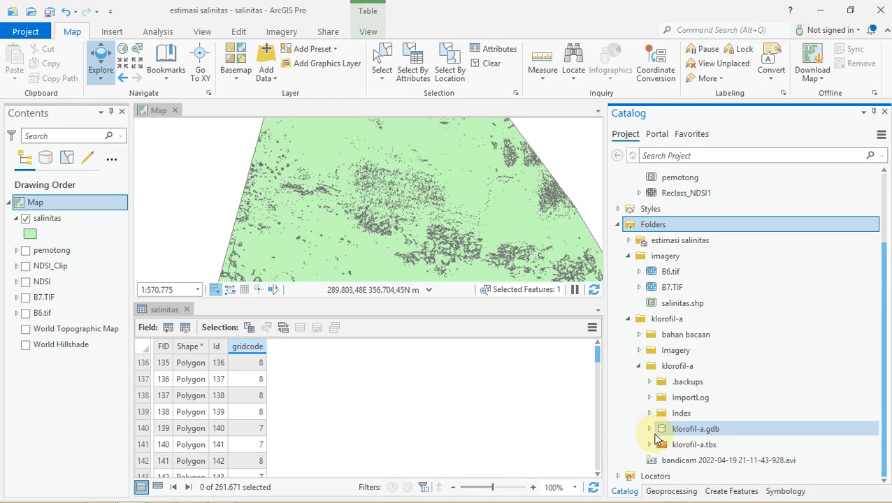
pyautogui.click(649, 429)
pyautogui.scroll(-2, 734, 444)
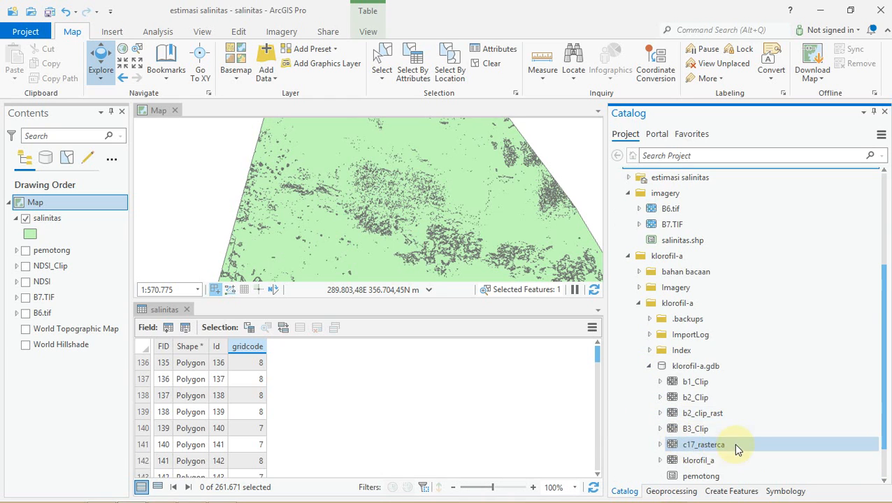
pyautogui.scroll(-2, 727, 402)
pyautogui.click(692, 415)
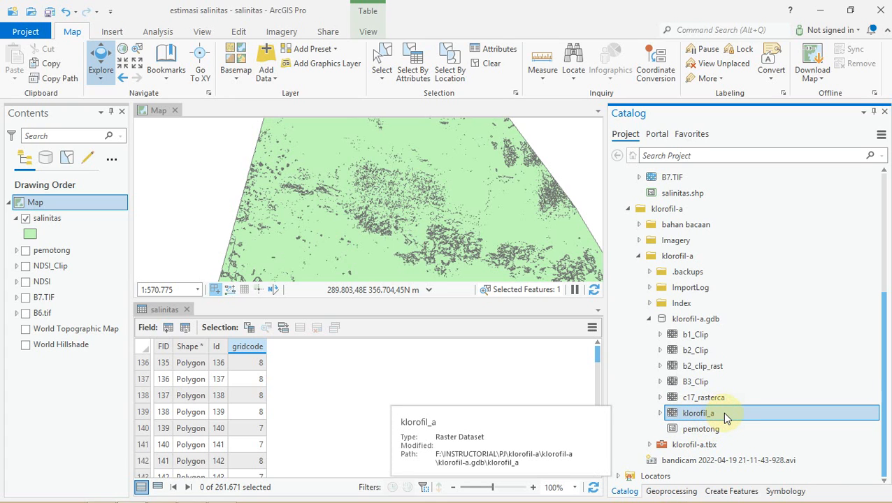
# - Add the klorofil_a raster to the map below the salinitas layer and build its pyramids
pyautogui.moveTo(725, 416); pyautogui.dragTo(163, 465)
pyautogui.moveTo(74, 306); pyautogui.dragTo(62, 254)
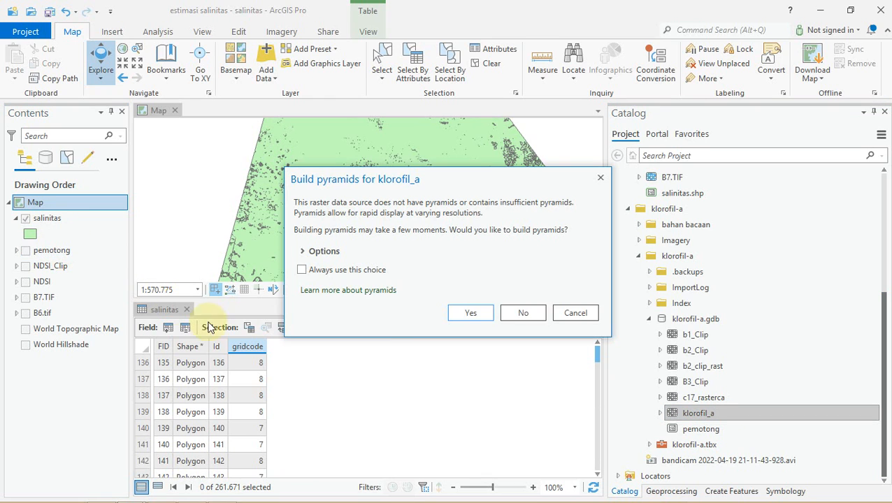
pyautogui.click(476, 314)
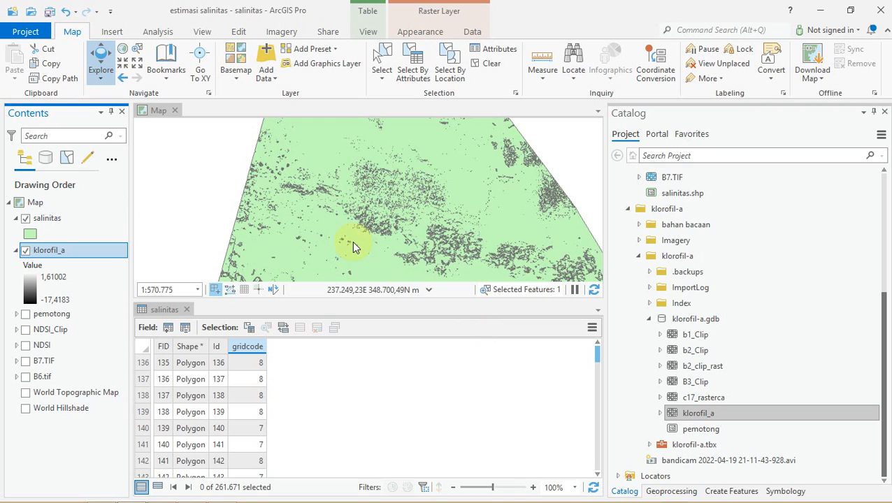
# - Hide the salinitas layer, keeping klorofil_a switched on
pyautogui.click(26, 220)
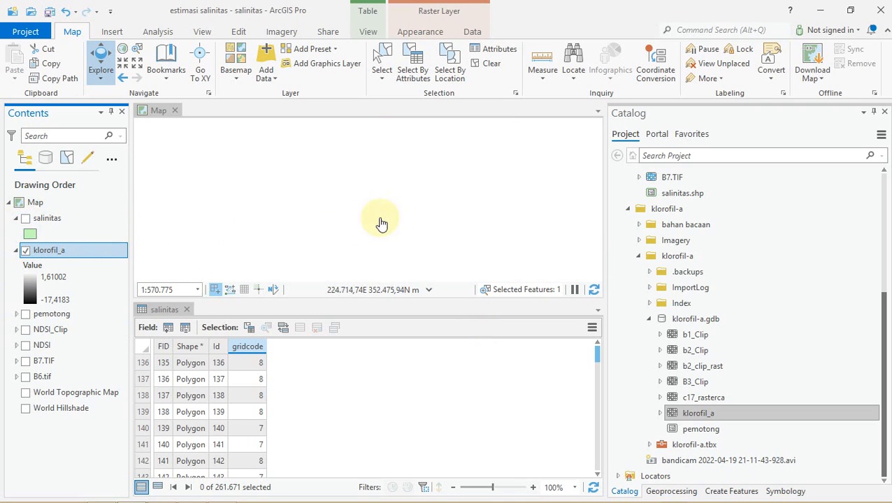
pyautogui.click(401, 200)
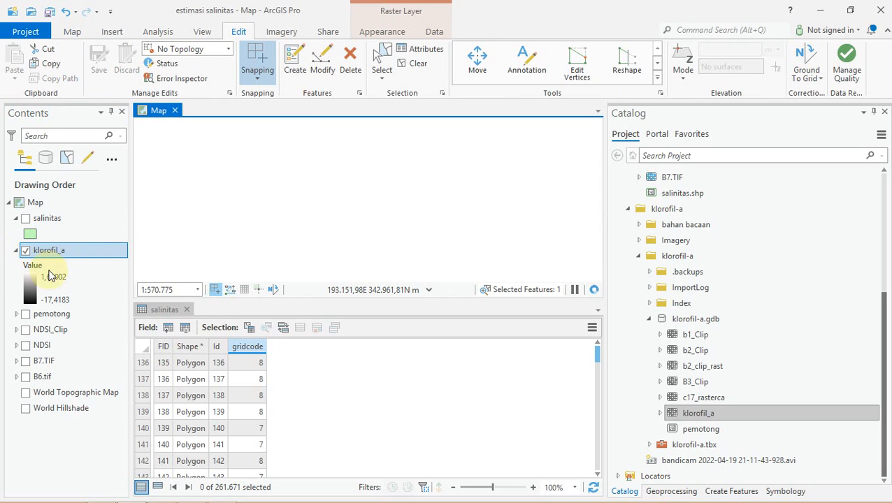
pyautogui.click(26, 251)
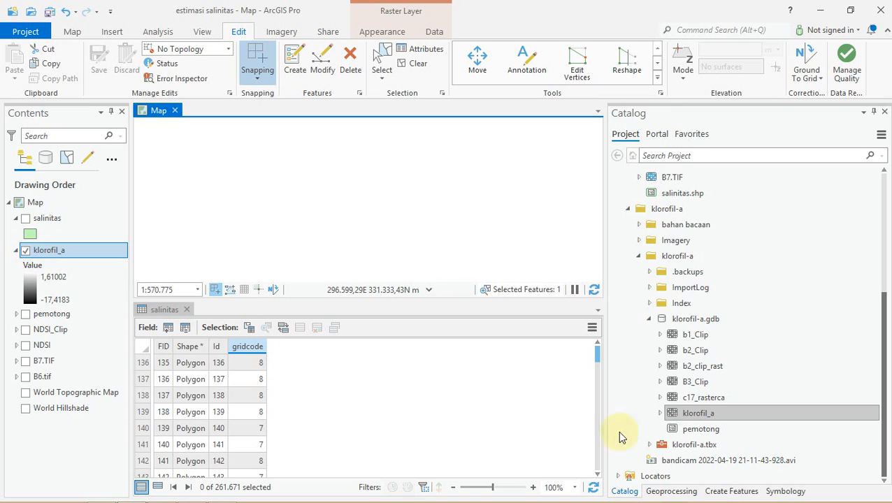
# - Find the 3D Analyst Reclassify tool and set klorofil_a as its input raster
pyautogui.click(669, 492)
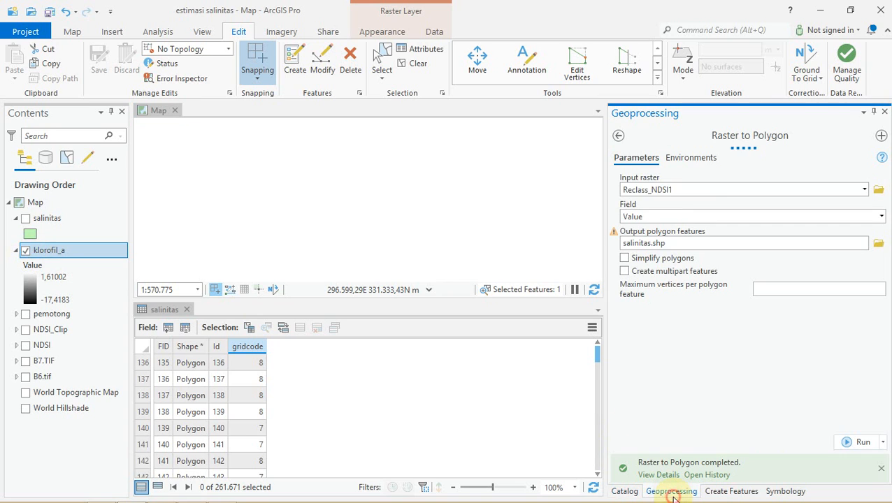
pyautogui.click(618, 136)
pyautogui.write('reclas')
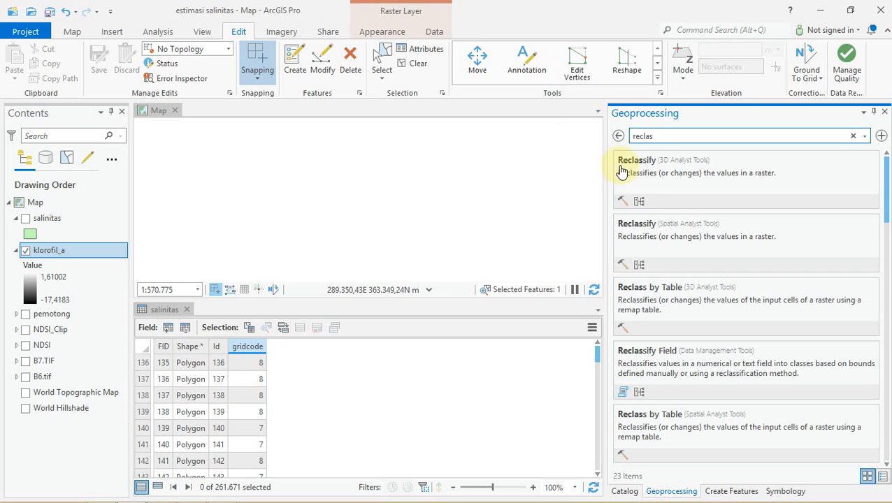
pyautogui.click(658, 177)
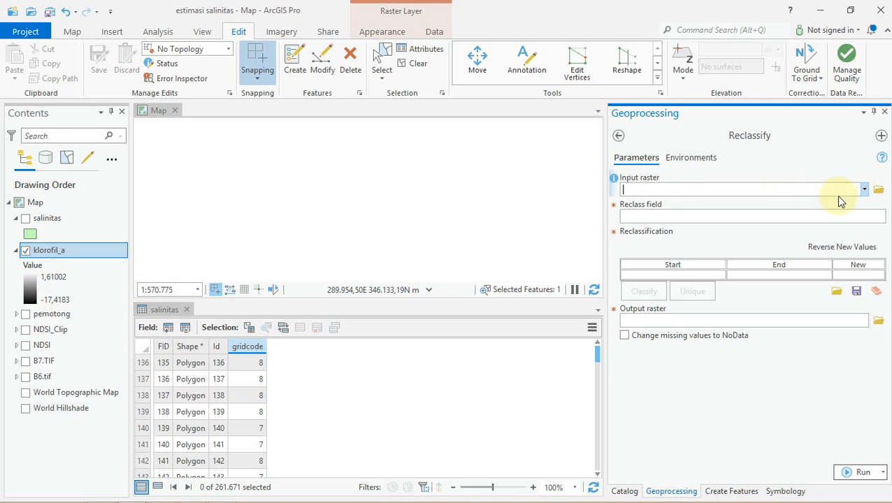
pyautogui.click(865, 190)
pyautogui.click(667, 205)
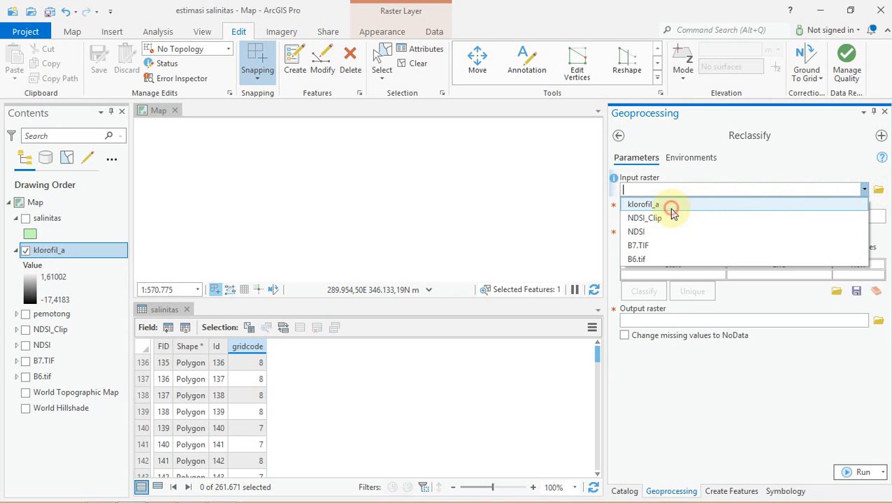
# - Classify the klorofil_a values into 17 classes
pyautogui.click(653, 293)
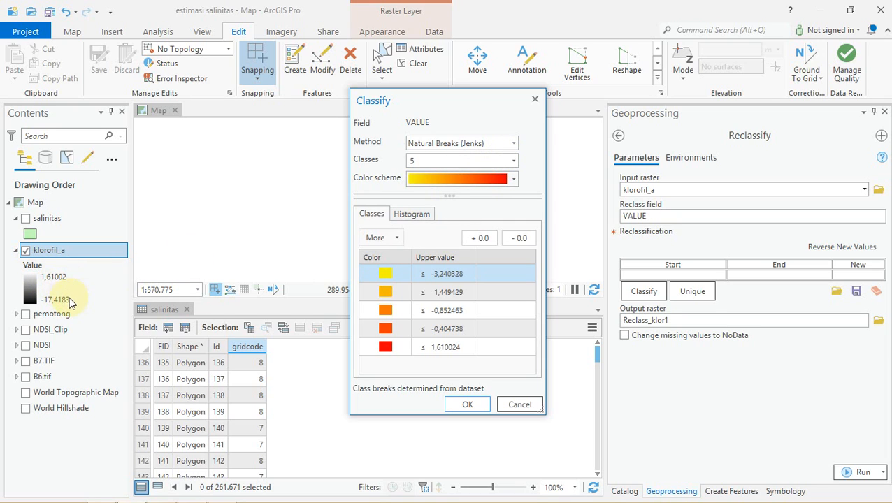
pyautogui.click(514, 161)
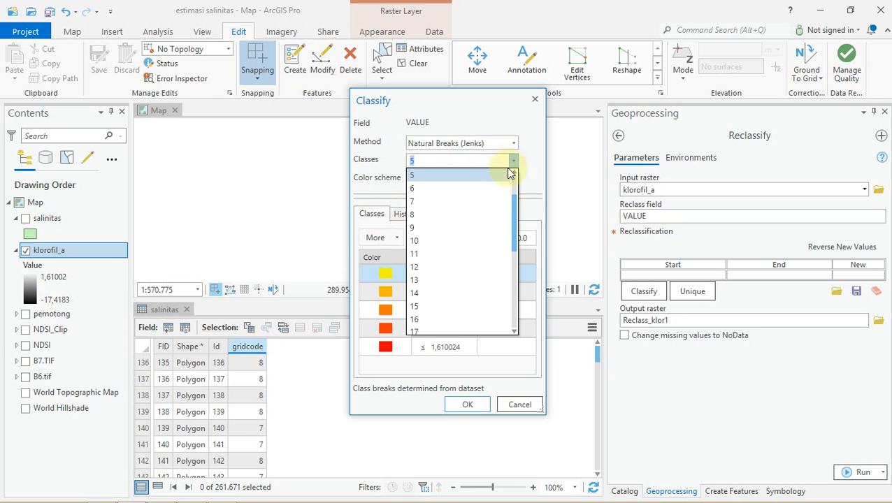
pyautogui.click(420, 320)
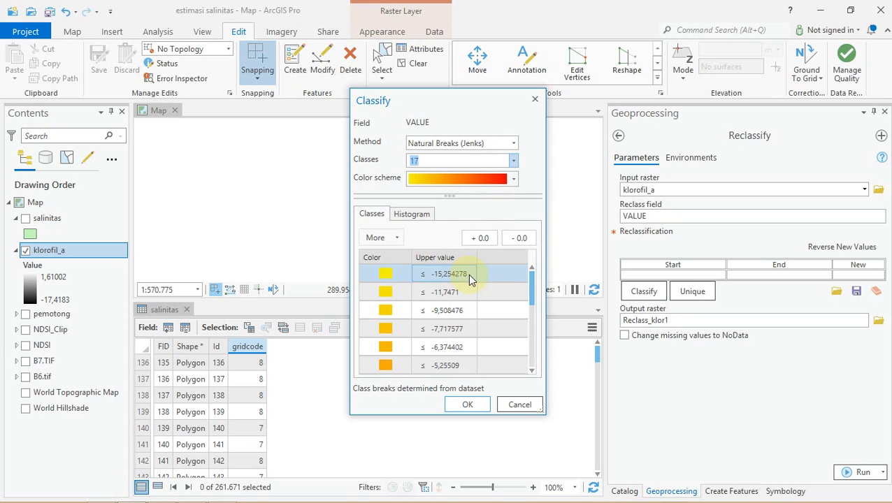
# - Set the upper values of the two highest classes to 2,0 and 1
pyautogui.scroll(-4, 467, 279)
pyautogui.click(454, 364)
pyautogui.click(456, 366)
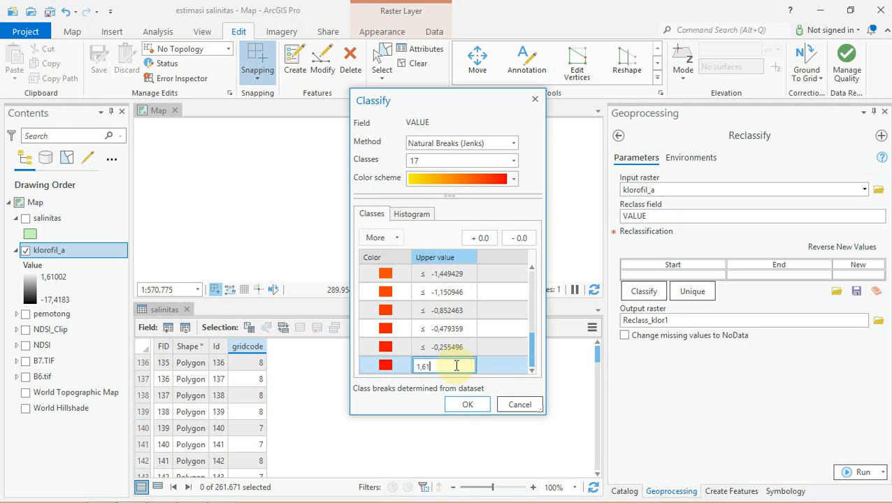
pyautogui.write('2,0')
pyautogui.press('Return')
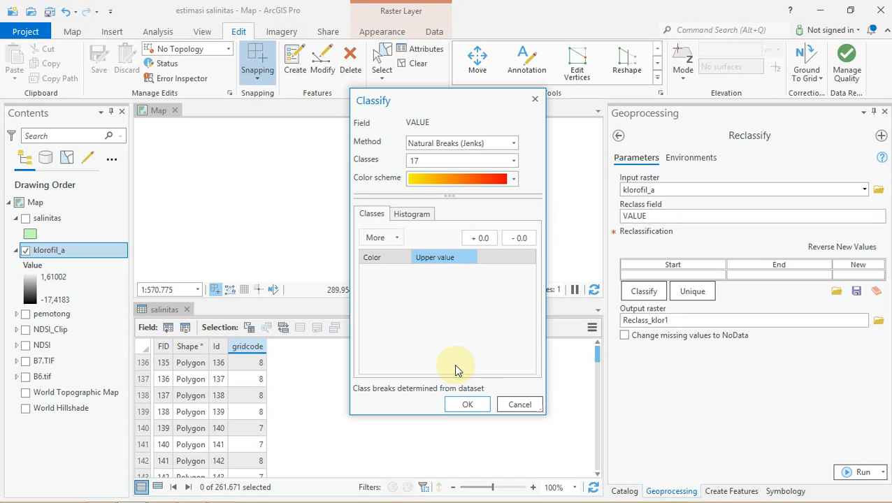
pyautogui.click(460, 351)
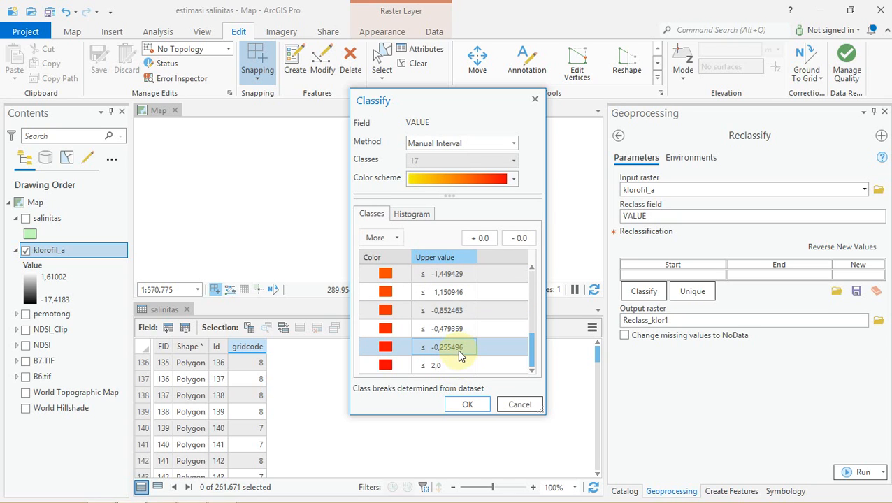
pyautogui.click(459, 351)
pyautogui.write('1')
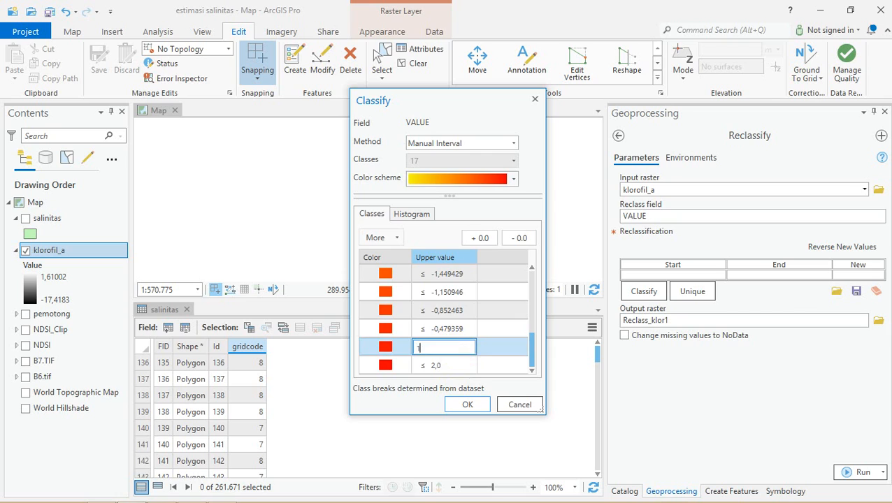
pyautogui.press('Return')
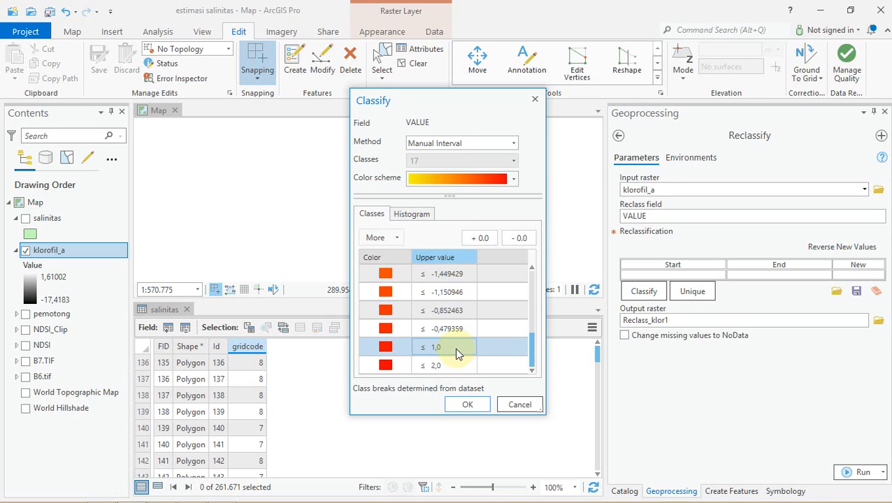
# - Set the upper values of the -0,479359 and -0,852463 classes to 0 and -1
pyautogui.doubleClick(445, 330)
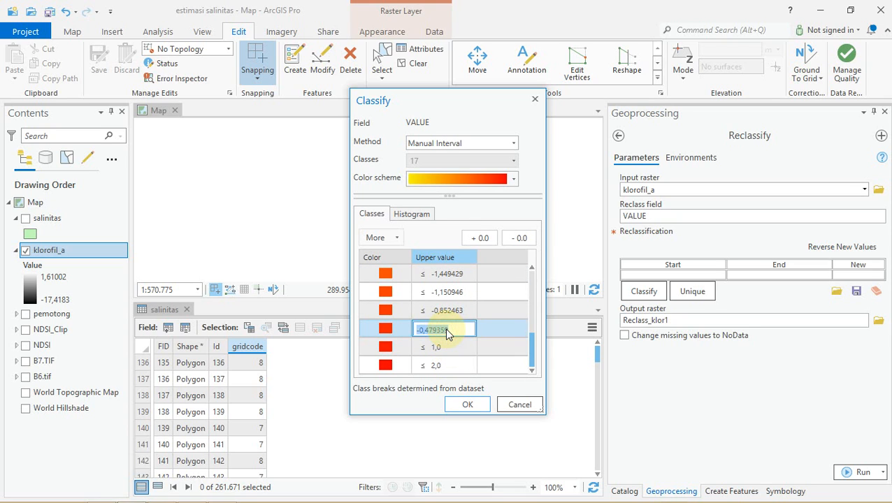
pyautogui.write('0')
pyautogui.press('Return')
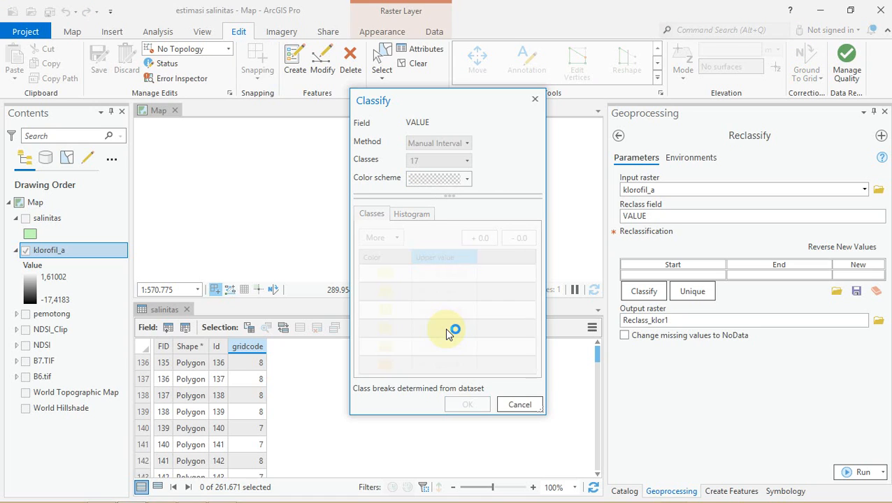
pyautogui.doubleClick(451, 313)
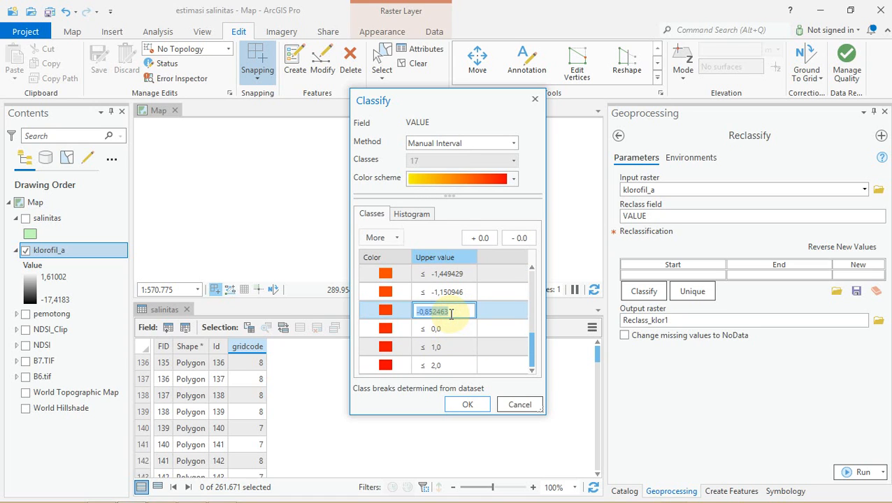
pyautogui.write('-1')
pyautogui.press('Return')
pyautogui.click(450, 347)
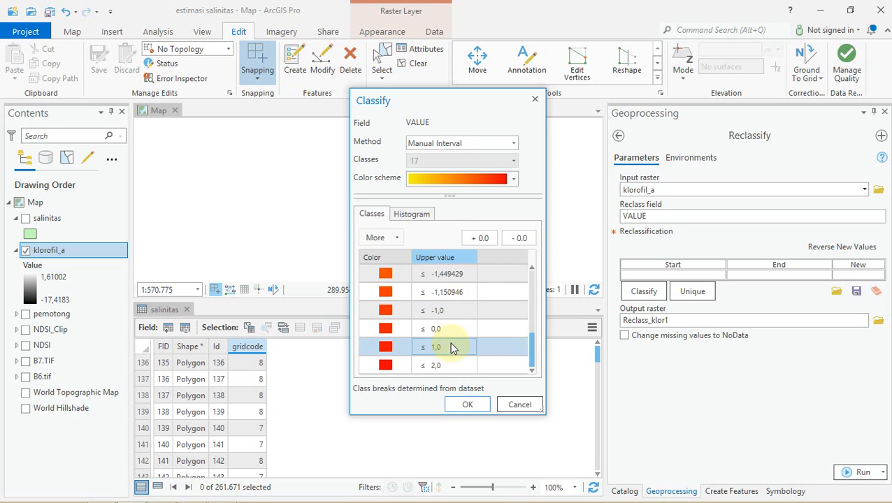
# - Replace the upper values of the -1,150946 and -1,449429 classes, introducing a class break at -2
pyautogui.click(448, 293)
pyautogui.click(445, 295)
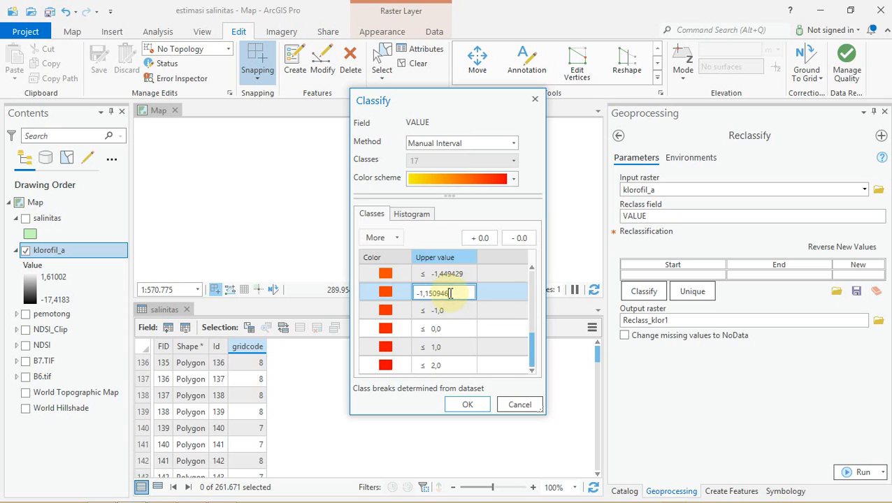
pyautogui.press('Return')
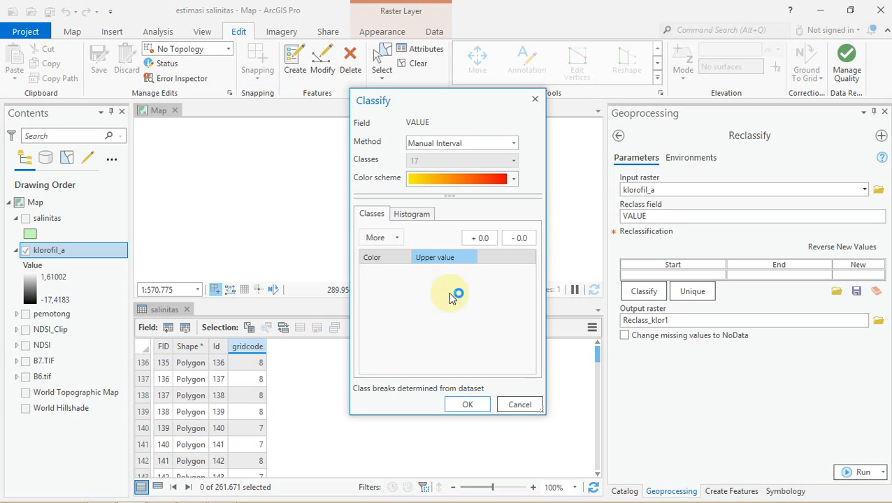
pyautogui.click(453, 292)
pyautogui.click(453, 292)
pyautogui.click(452, 293)
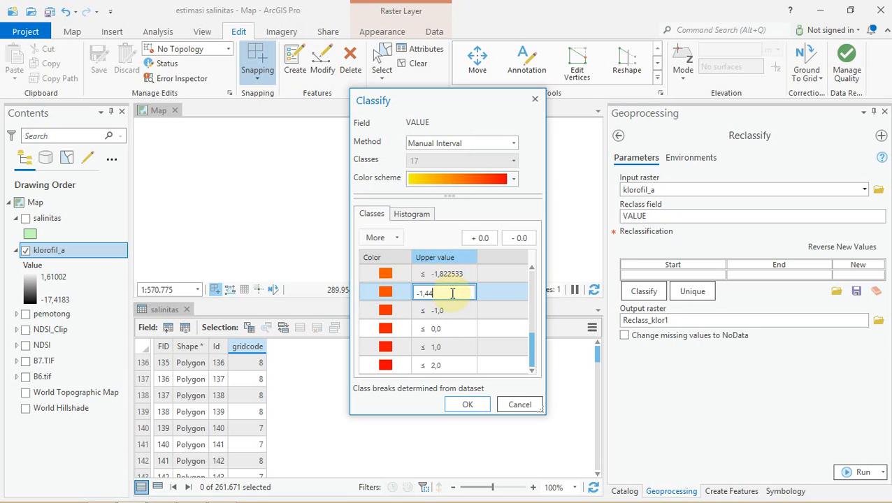
pyautogui.write('-2')
pyautogui.press('Return')
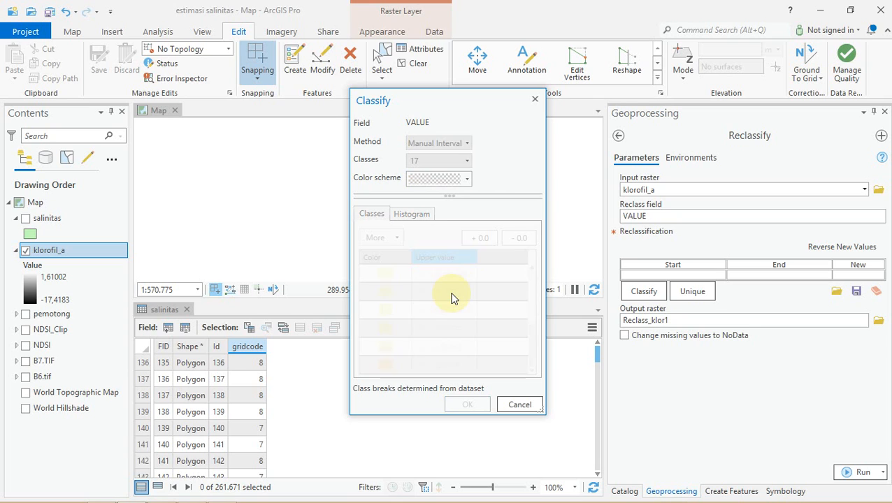
# - Set the upper value of the class between -2 and -1 to -4, and of the -2,195637 class to -5
pyautogui.scroll(-3, 453, 294)
pyautogui.click(453, 328)
pyautogui.click(453, 330)
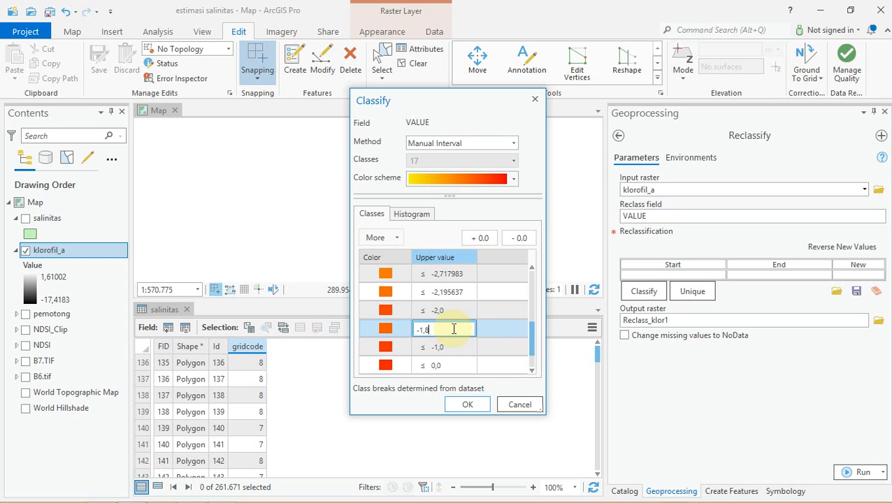
pyautogui.write('3')
pyautogui.press('Return')
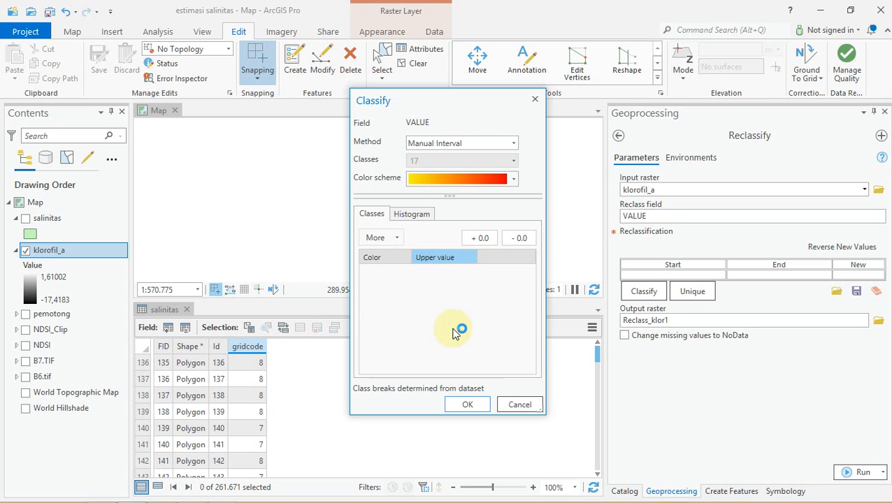
pyautogui.click(460, 366)
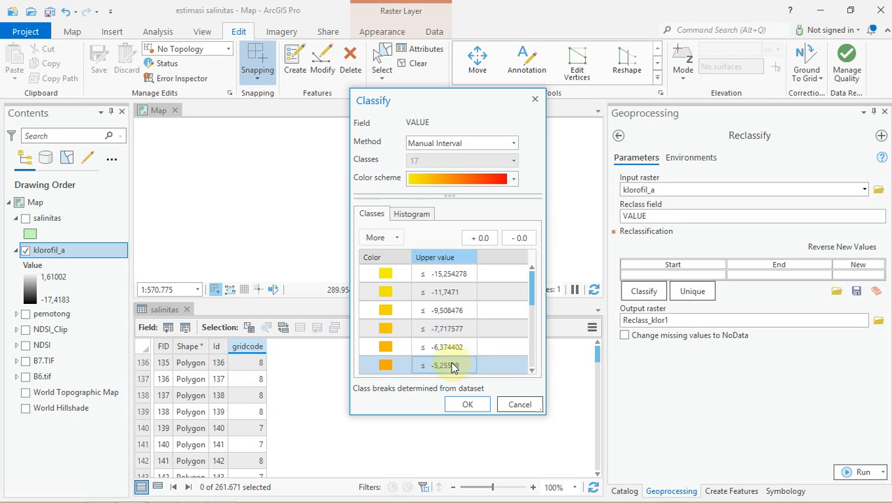
pyautogui.scroll(-3, 454, 363)
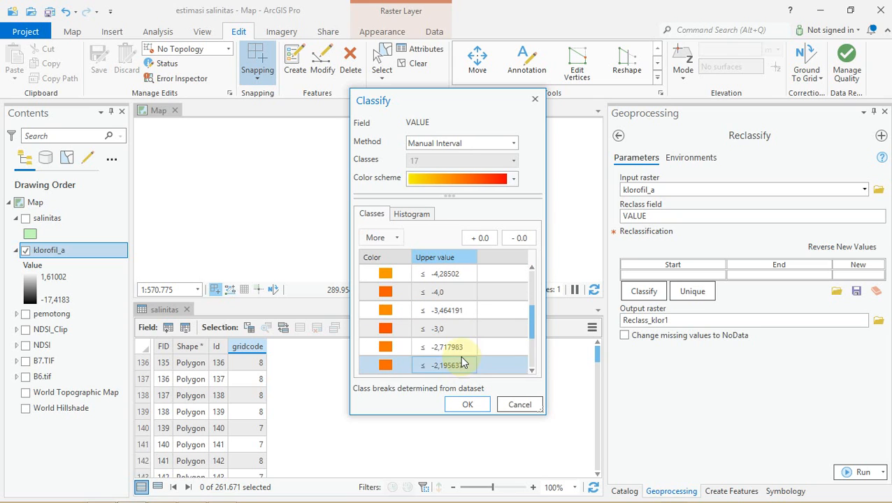
pyautogui.scroll(-1, 457, 346)
pyautogui.click(453, 309)
pyautogui.click(462, 310)
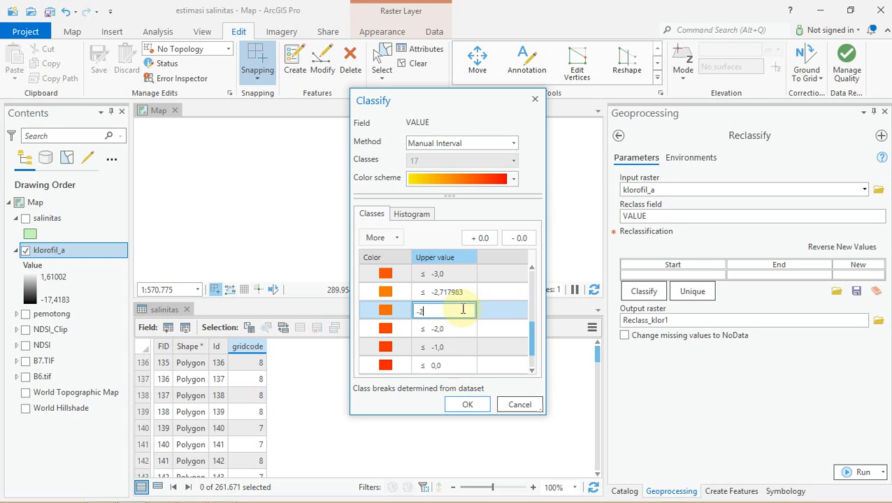
pyautogui.write('4')
pyautogui.press('Return')
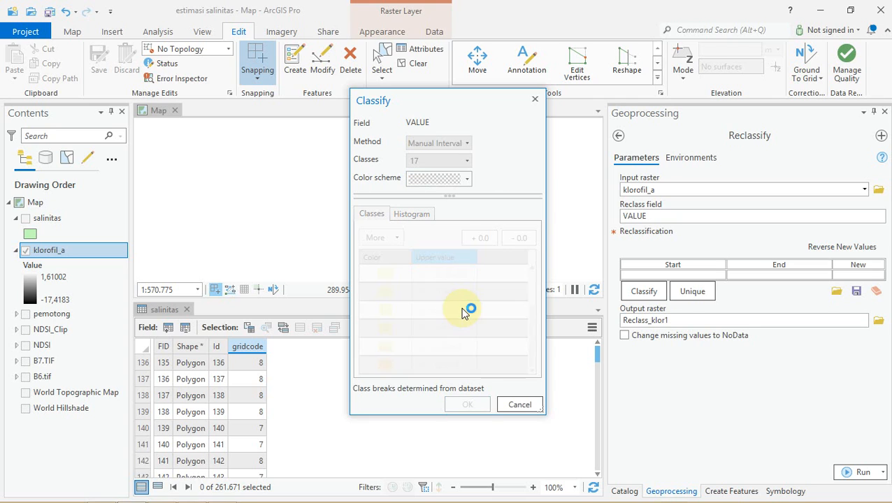
# - Set the upper values of the -3,464191 and -2,717983 classes to -6 and -7
pyautogui.scroll(-2, 462, 342)
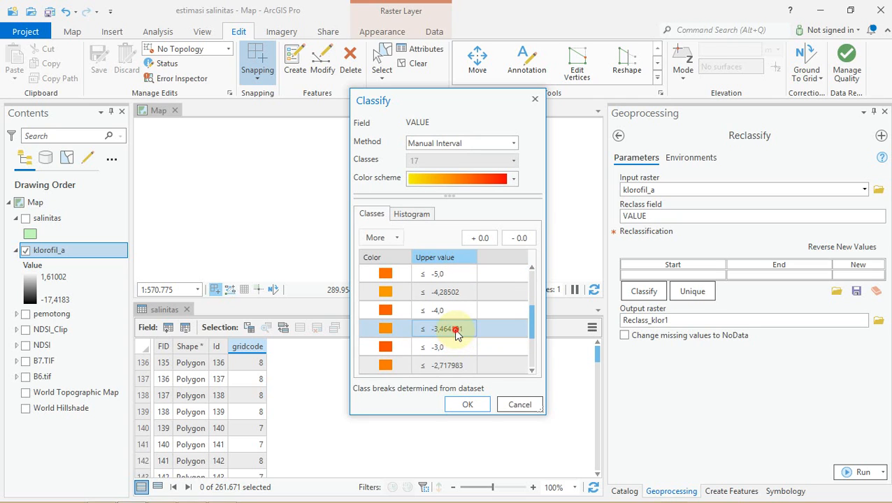
pyautogui.click(466, 331)
pyautogui.click(467, 330)
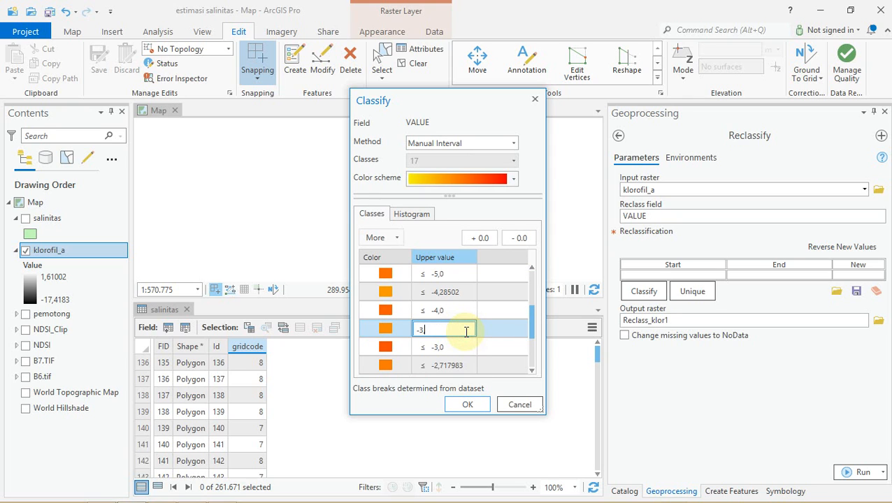
pyautogui.write('6')
pyautogui.press('Return')
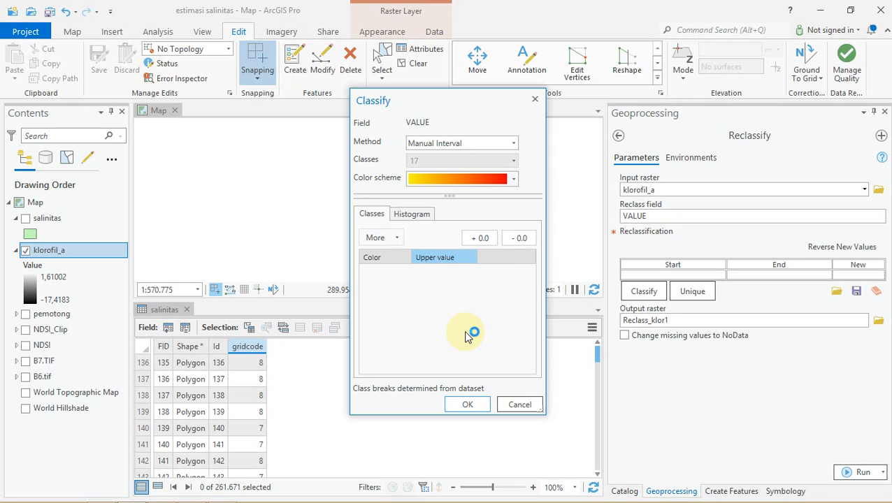
pyautogui.scroll(-1, 466, 332)
pyautogui.scroll(-2, 466, 336)
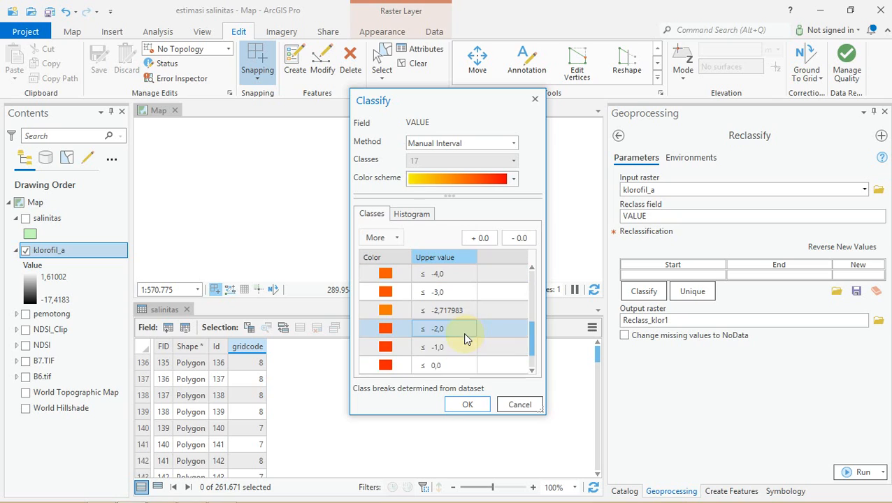
pyautogui.click(457, 311)
pyautogui.click(458, 312)
pyautogui.press('BackSpace')
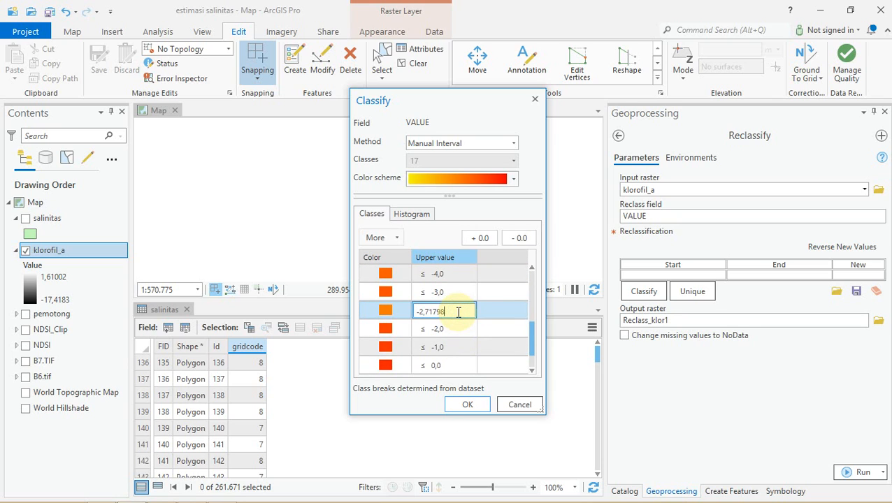
pyautogui.write('7')
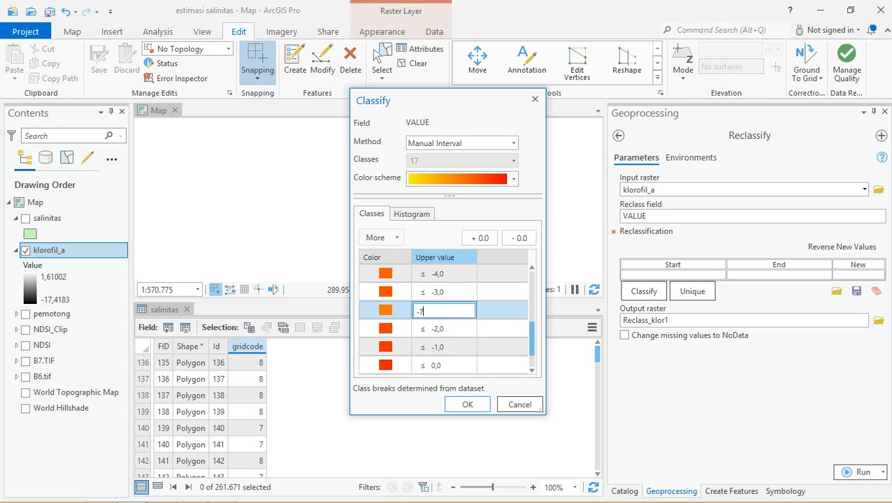
pyautogui.press('Return')
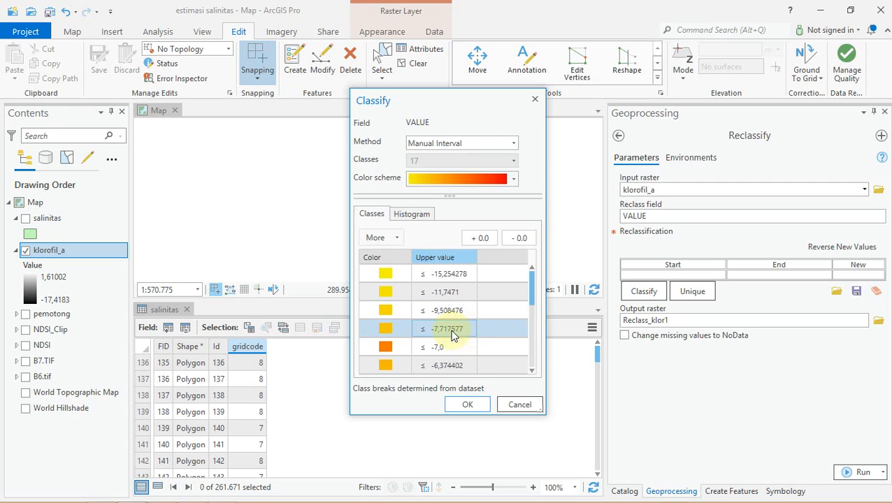
# - Set the upper value of the -6,374402 class to -8, and of the class between -6 and -5 to -9
pyautogui.click(455, 365)
pyautogui.click(458, 365)
pyautogui.click(457, 366)
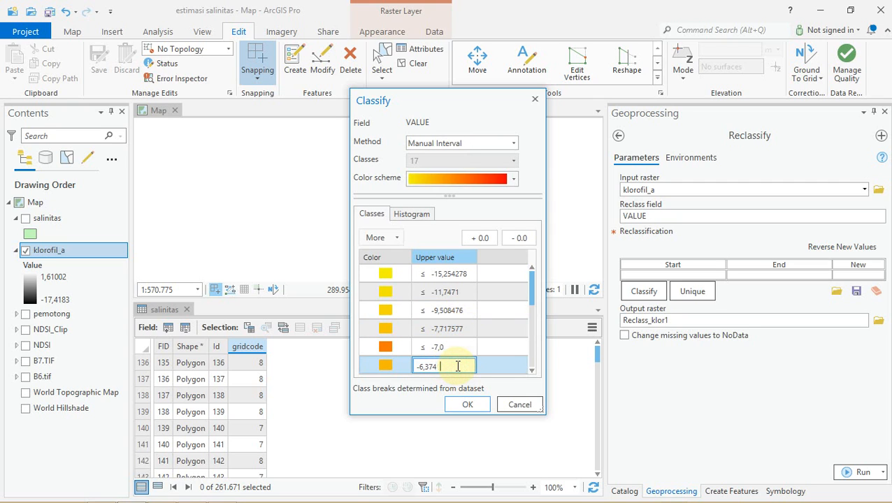
pyautogui.write('6')
pyautogui.press('Return')
pyautogui.click(459, 347)
pyautogui.click(461, 346)
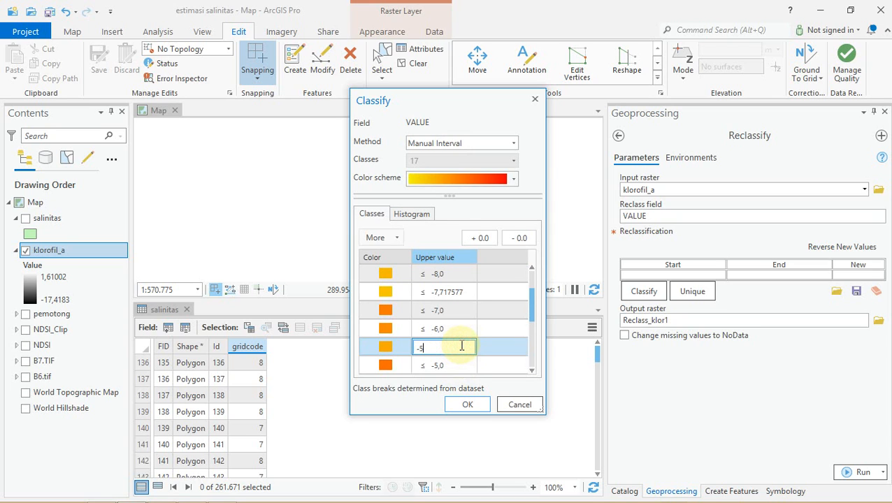
pyautogui.press('Return')
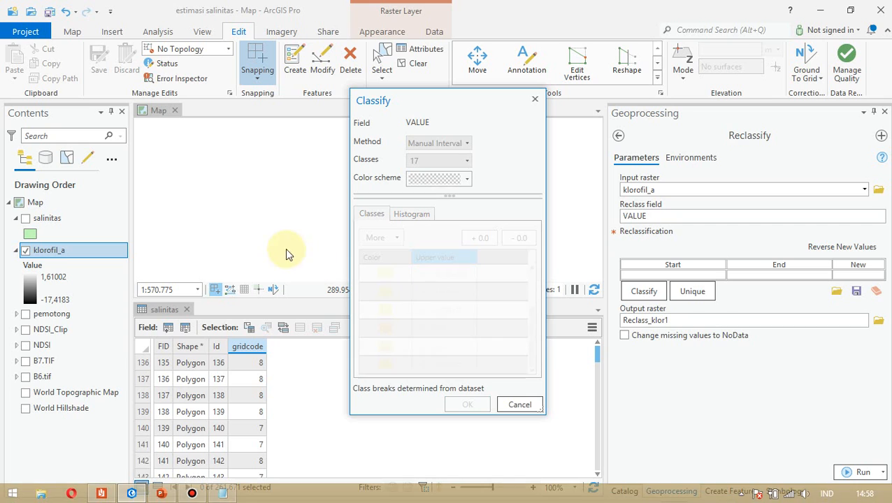
# - Set the upper values of the -4,28502 and -9,508476 classes to -10 and -11
pyautogui.click(455, 333)
pyautogui.click(457, 330)
pyautogui.write('4')
pyautogui.press('Return')
pyautogui.click(457, 333)
pyautogui.click(457, 329)
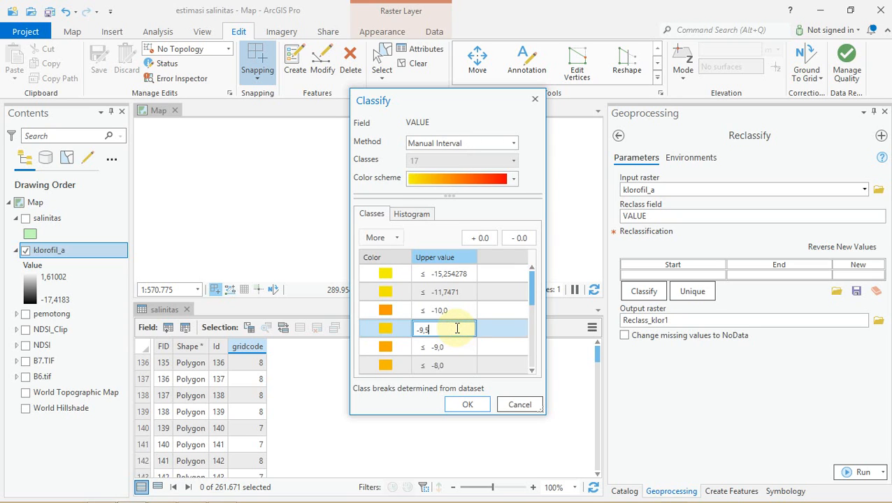
pyautogui.write('11')
pyautogui.press('Return')
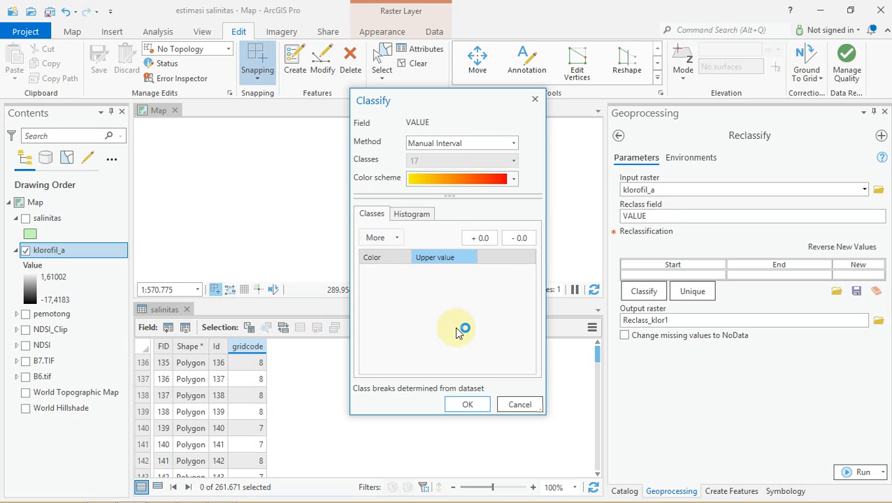
# - Set the upper values of the -11,7471 and -15,254278 classes to -12 and -13
pyautogui.click(454, 293)
pyautogui.click(460, 292)
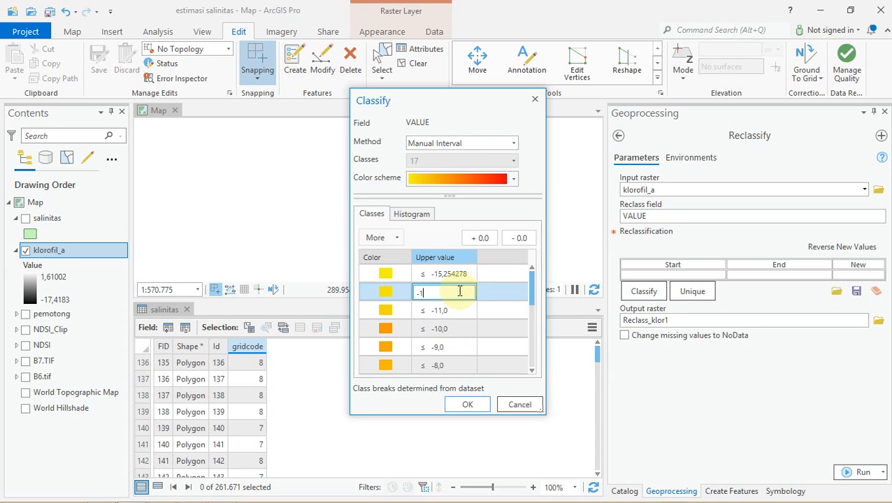
pyautogui.write('2')
pyautogui.press('Return')
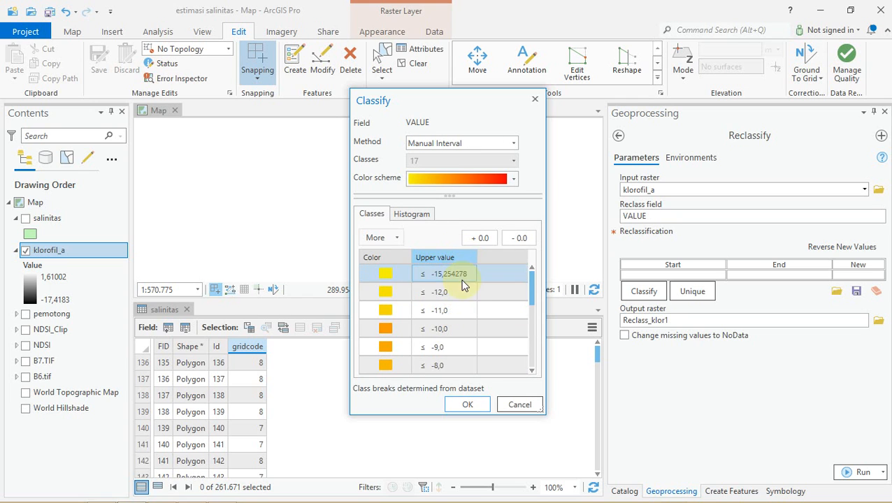
pyautogui.click(470, 273)
pyautogui.click(470, 273)
pyautogui.click(466, 273)
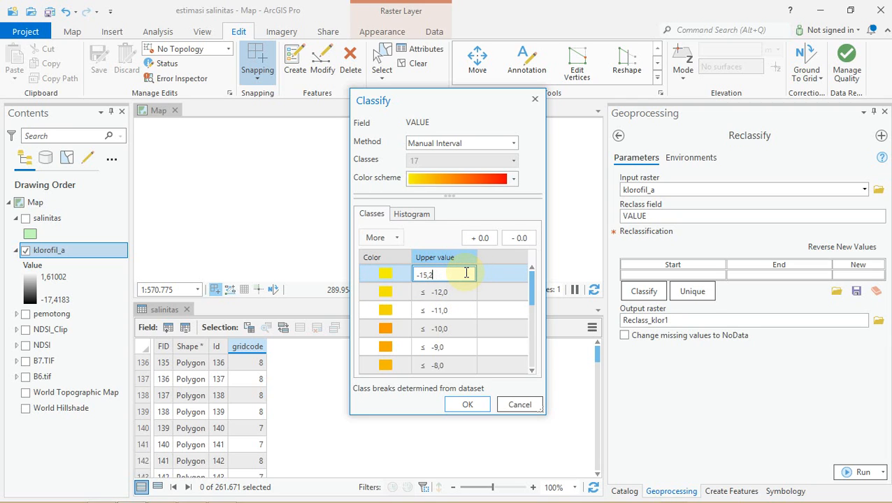
pyautogui.write('3')
pyautogui.press('Return')
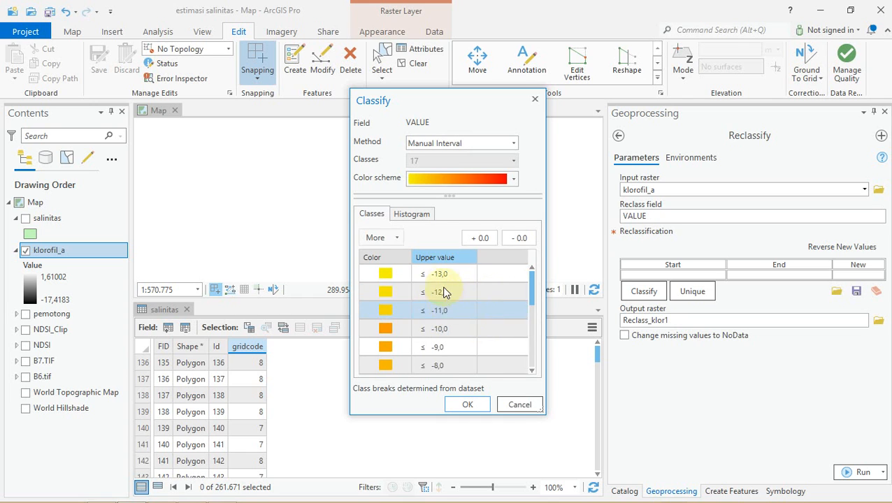
# - Replace the remaining decimal upper value, -7,717577, with -14, making sure the entry carries its minus sign
pyautogui.scroll(-4, 465, 294)
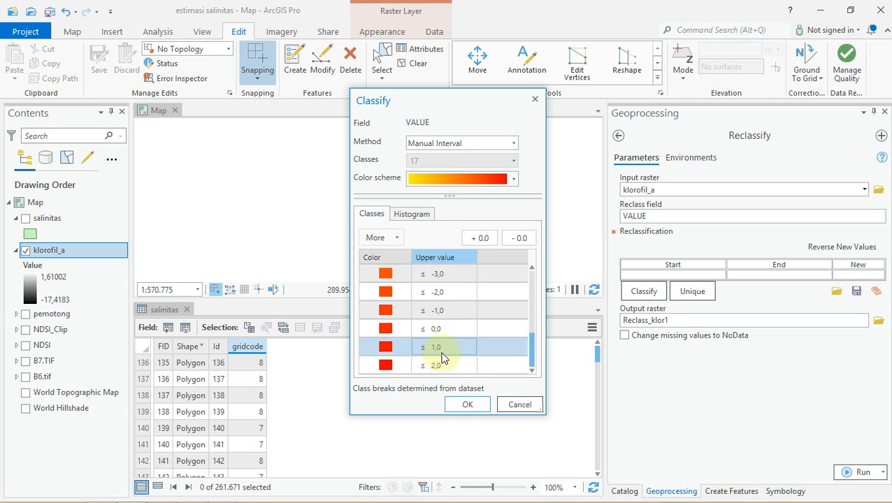
pyautogui.scroll(3, 450, 365)
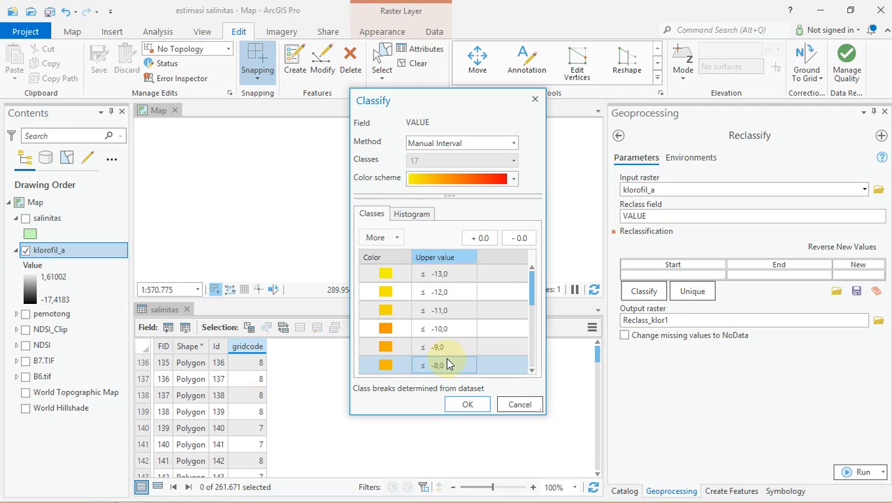
pyautogui.scroll(2, 449, 364)
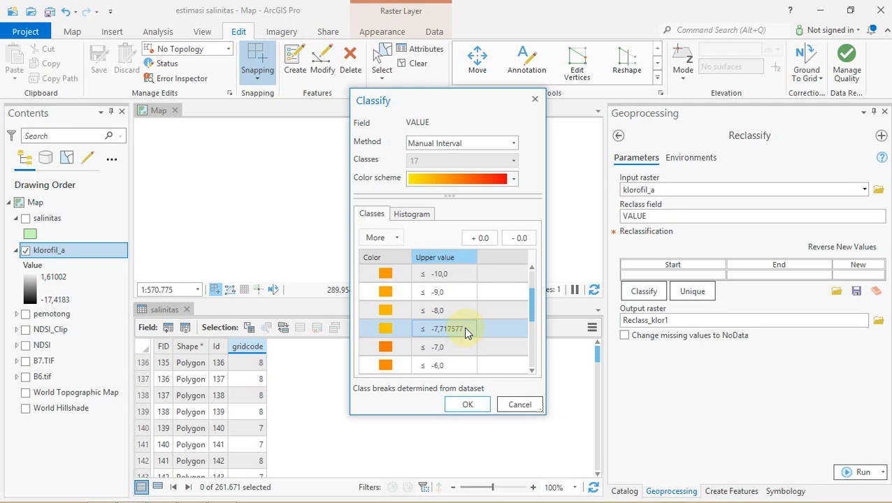
pyautogui.doubleClick(458, 332)
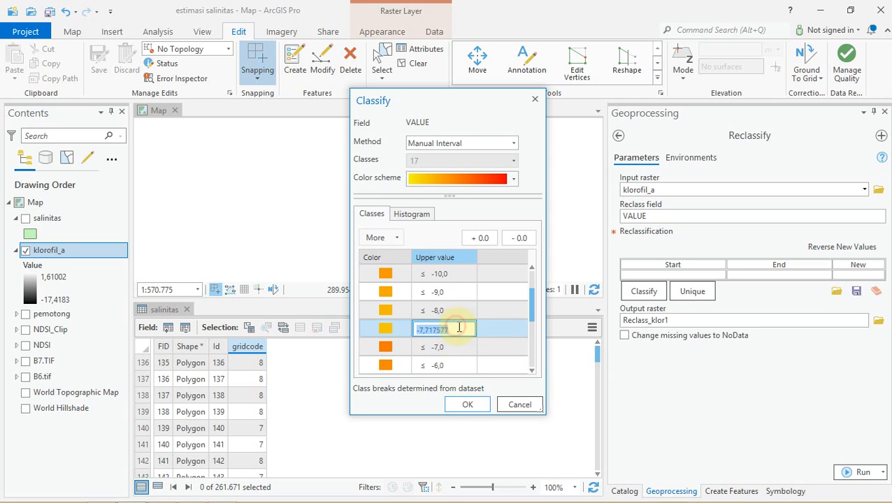
pyautogui.press('BackSpace')
pyautogui.write('-11')
pyautogui.press('Return')
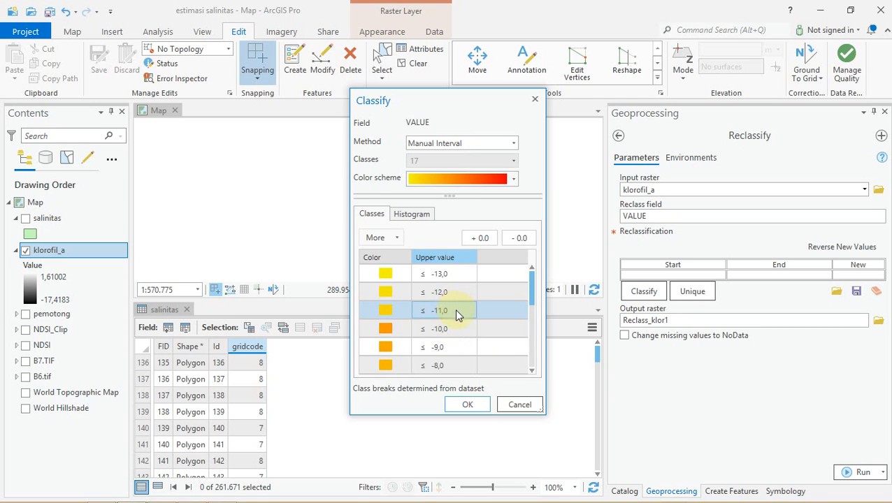
pyautogui.scroll(-4, 455, 311)
pyautogui.click(448, 363)
pyautogui.click(448, 367)
pyautogui.click(450, 367)
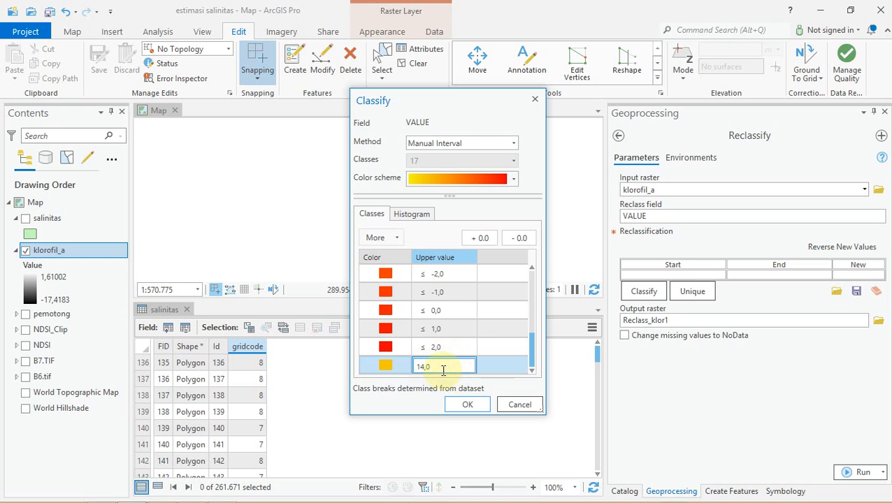
pyautogui.write('-')
pyautogui.press('Return')
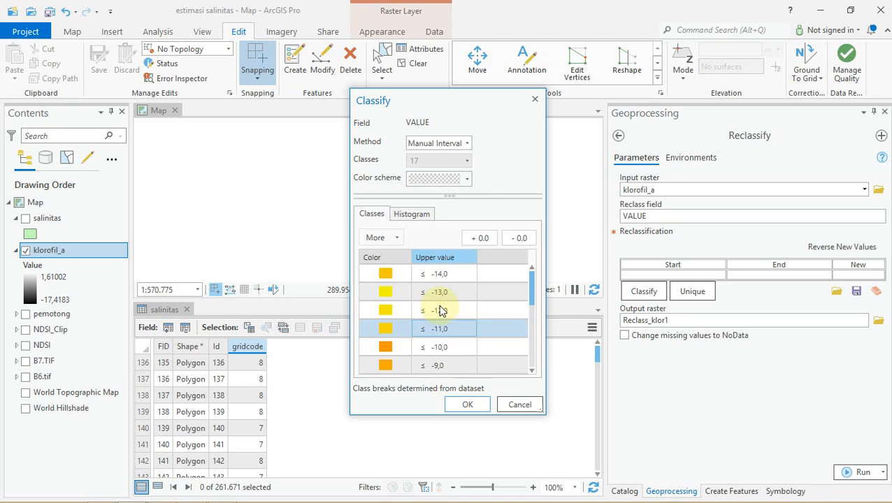
# - Review all class upper values from -14 to 2 for whole-number breaks without gaps
pyautogui.press('Down')
pyautogui.press('Down')
pyautogui.press('Down')
pyautogui.press('Down')
pyautogui.press('Down')
pyautogui.press('Down')
pyautogui.press('Down')
pyautogui.press('Down')
pyautogui.press('Down')
pyautogui.press('Down')
pyautogui.press('Down')
pyautogui.press('Down')
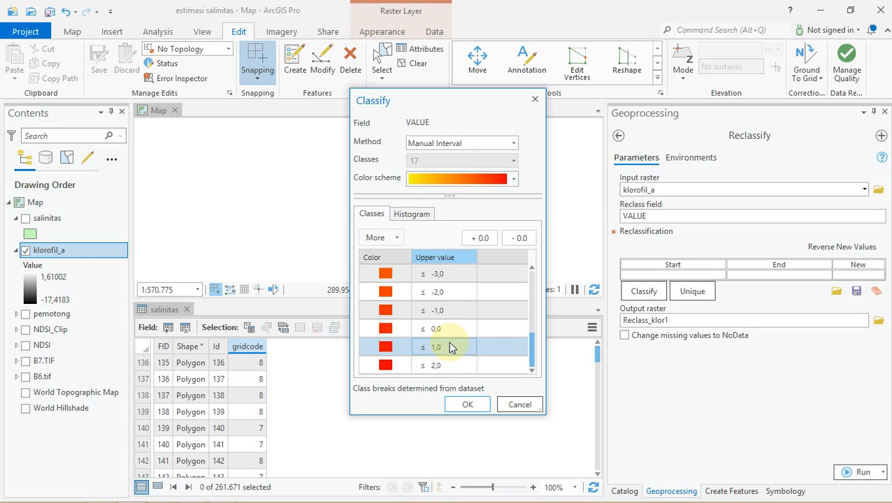
pyautogui.click(446, 368)
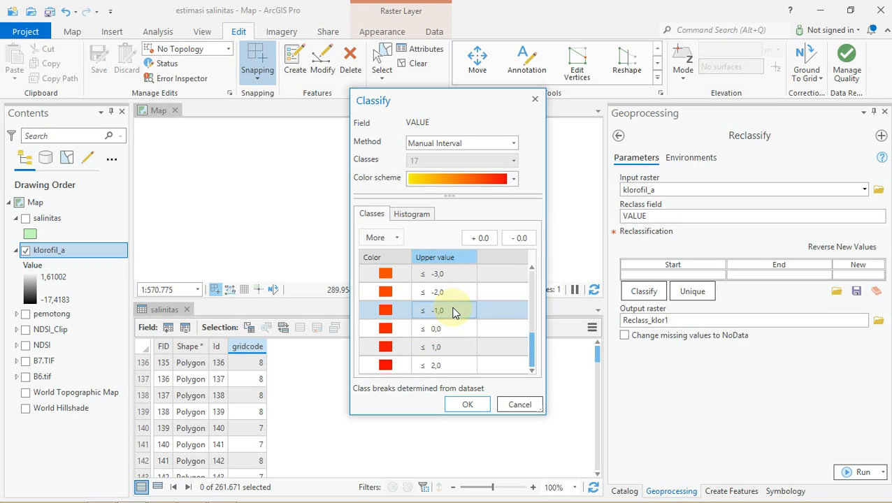
pyautogui.scroll(1, 456, 313)
pyautogui.scroll(3, 453, 312)
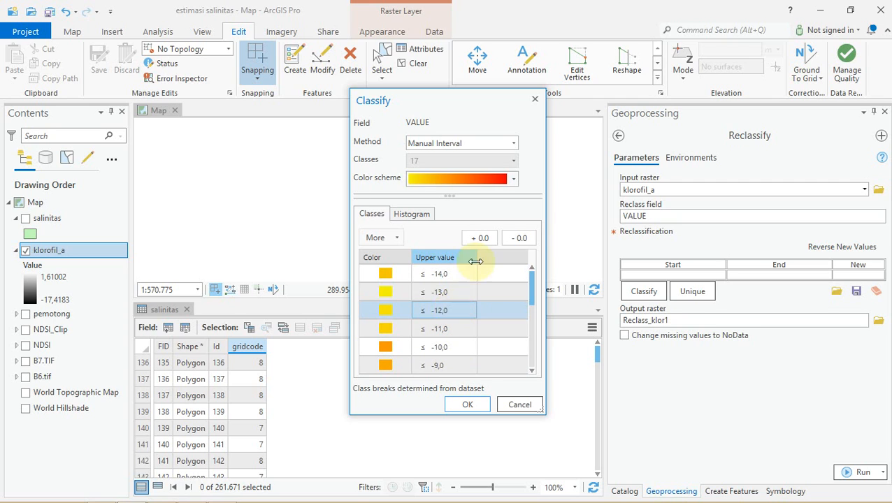
pyautogui.click(442, 275)
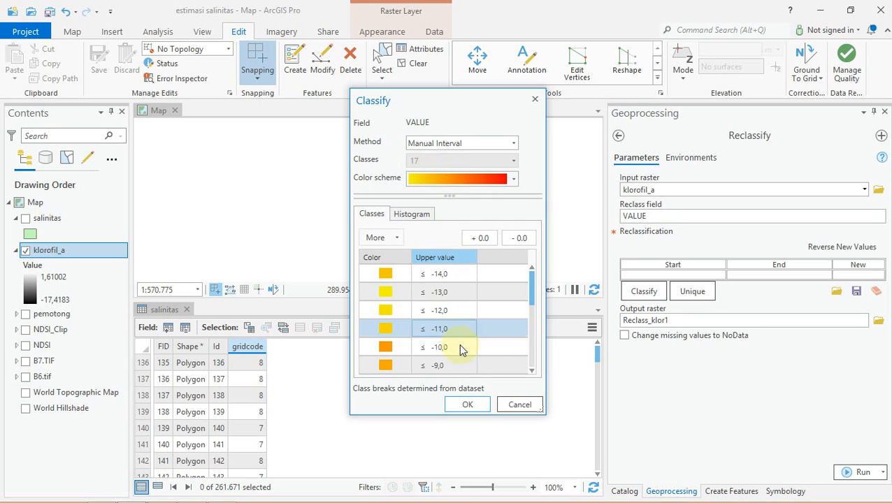
# - Accept the manual class breaks and run Reclassify on klorofil_a with the output raster Reclass_klor1
pyautogui.click(468, 405)
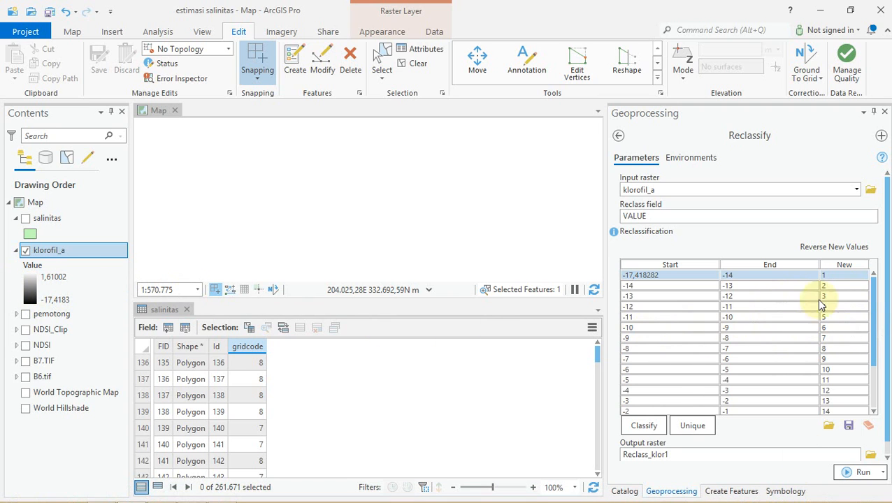
pyautogui.click(860, 476)
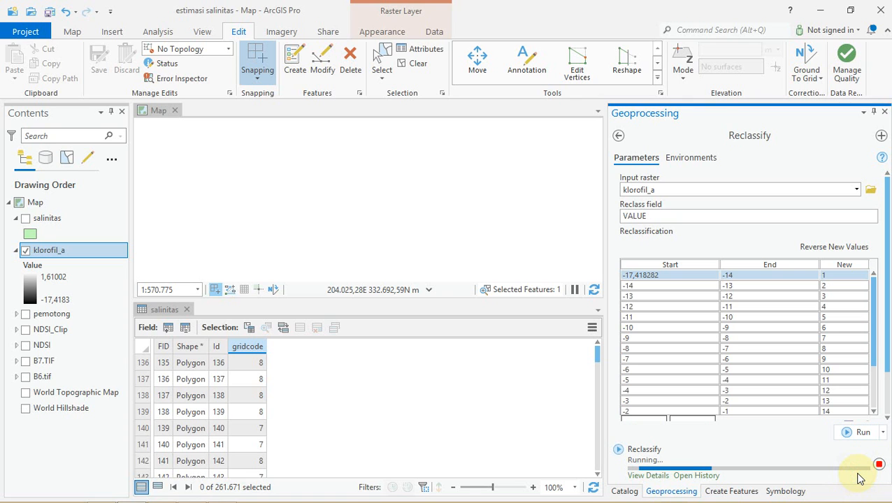
# - Convert the Reclass_klor1 raster to polygon features with Raster to Polygon, using the Value field and polygon simplification turned off
pyautogui.moveTo(860, 475)
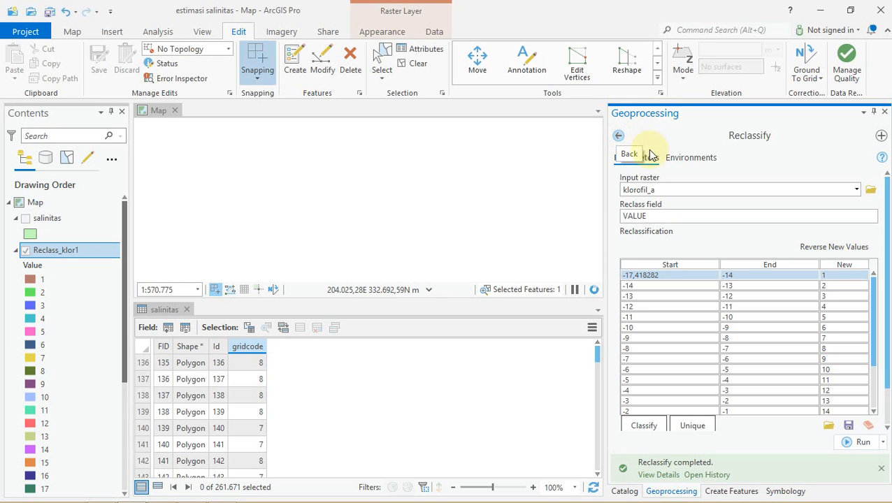
pyautogui.click(619, 135)
pyautogui.moveTo(696, 139); pyautogui.dragTo(566, 142)
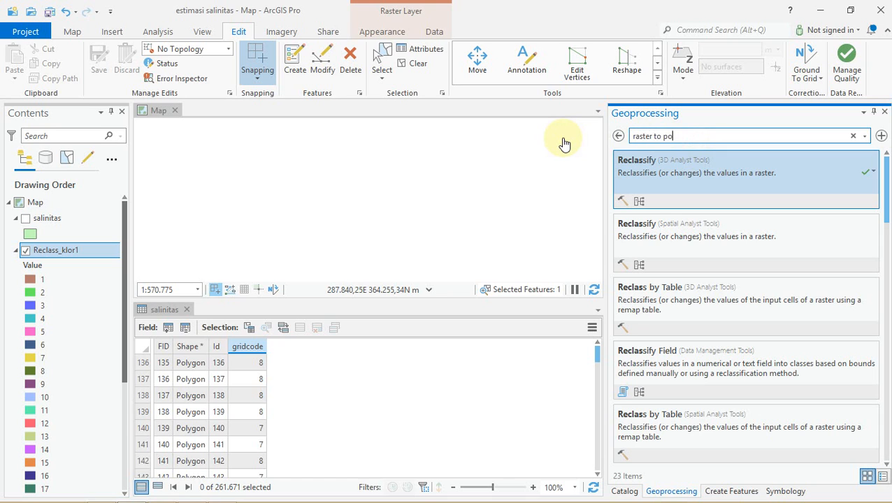
pyautogui.write('raster to poly')
pyautogui.click(693, 183)
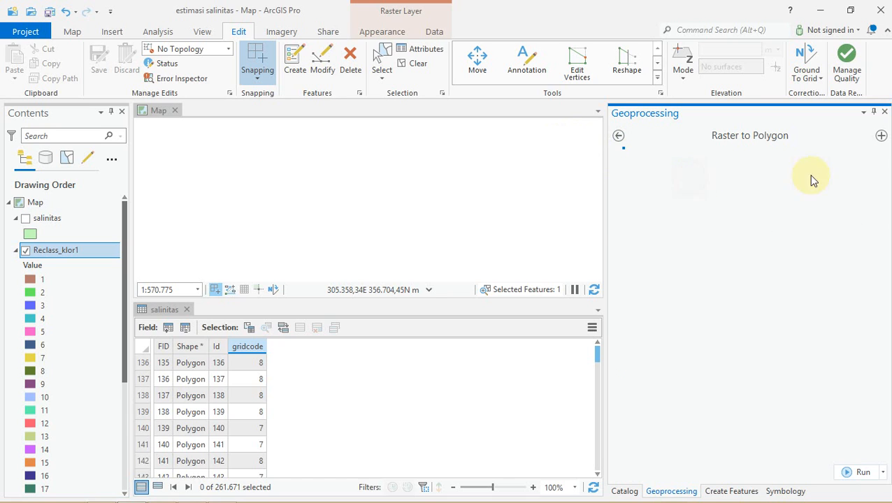
pyautogui.click(865, 189)
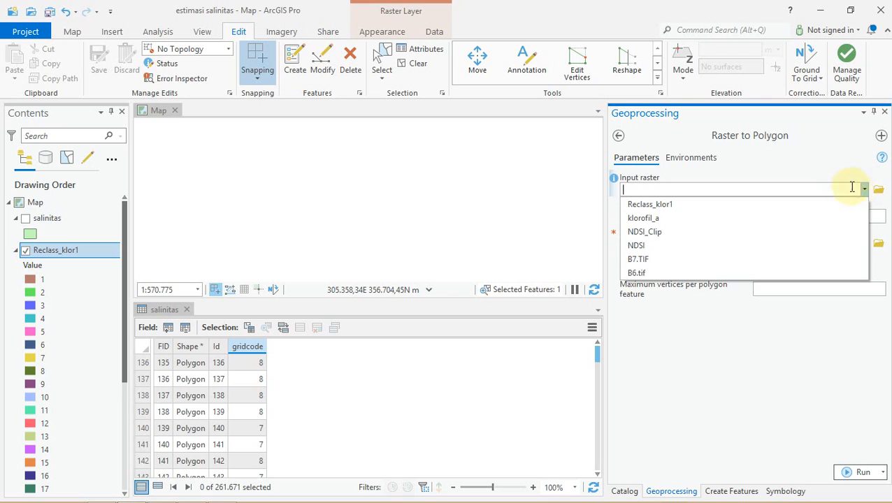
pyautogui.click(804, 205)
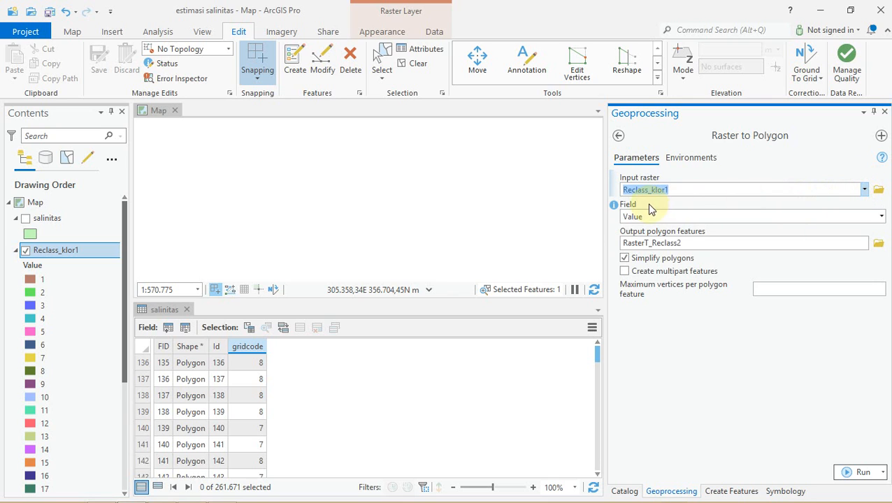
pyautogui.click(662, 259)
pyautogui.click(865, 474)
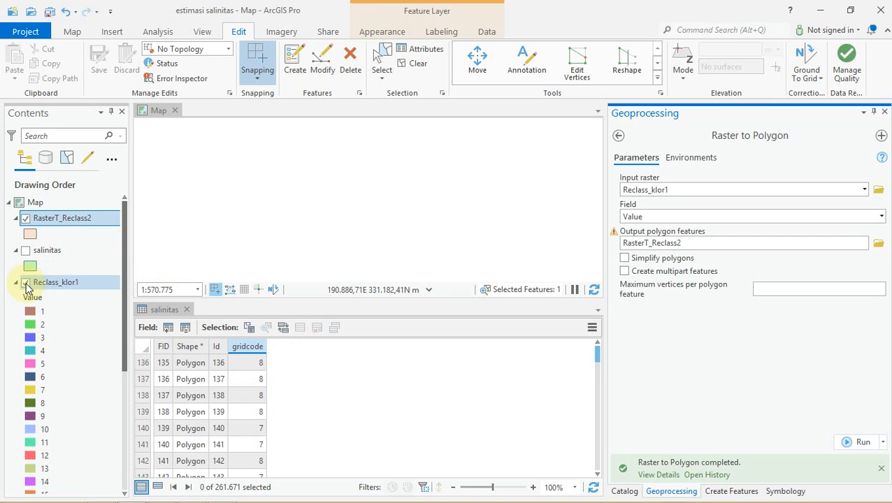
# - Hide the Reclass_klor1 and klorofil_a raster layers and collapse their legends
pyautogui.click(26, 284)
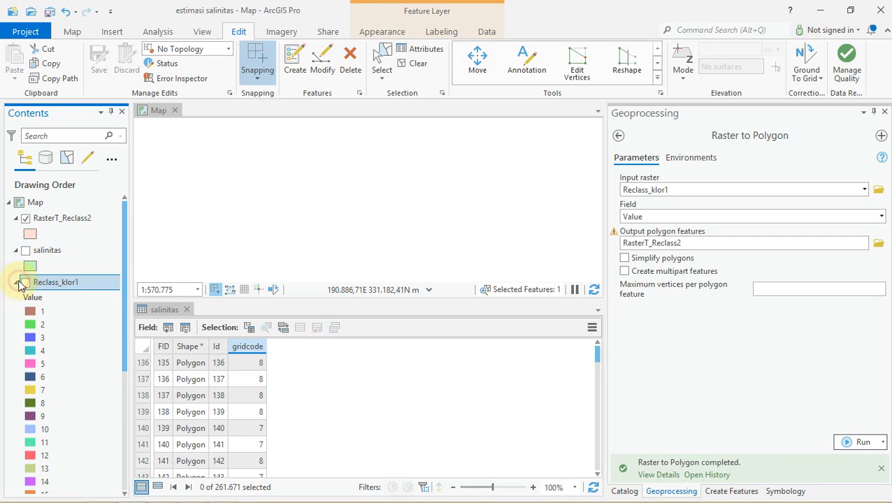
pyautogui.click(16, 284)
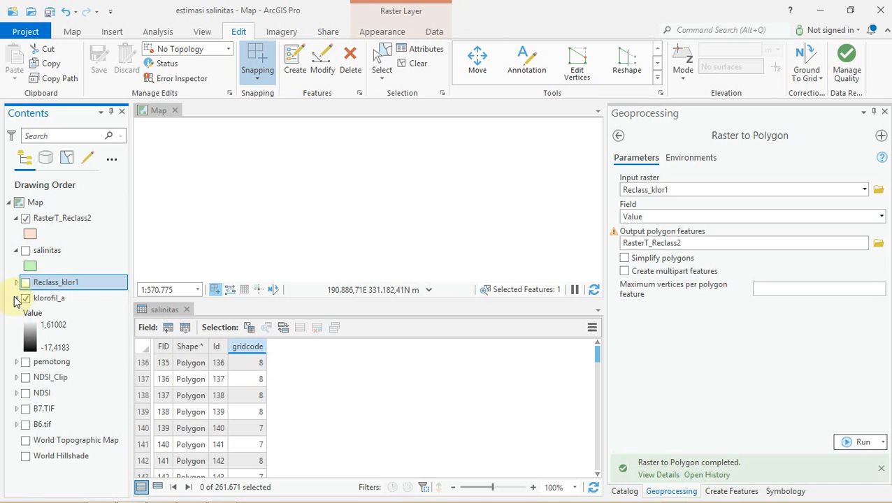
pyautogui.click(16, 299)
pyautogui.click(25, 298)
# - View the salinitas polygons alone, then display only Reclass_klor1 and zoom the map to that layer's extent
pyautogui.click(25, 251)
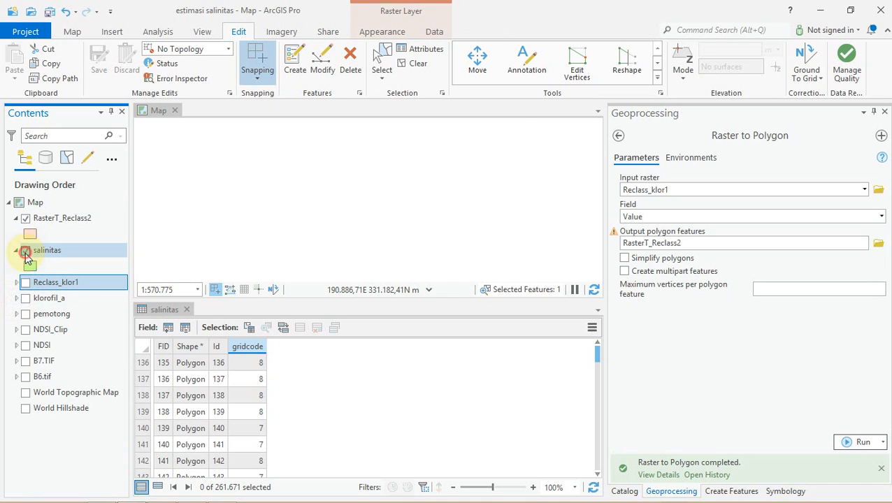
pyautogui.click(26, 219)
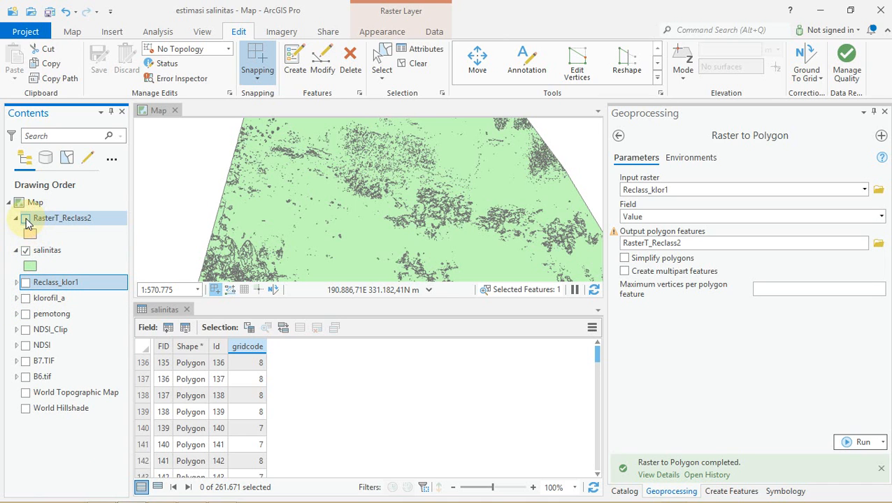
pyautogui.click(25, 250)
pyautogui.click(25, 282)
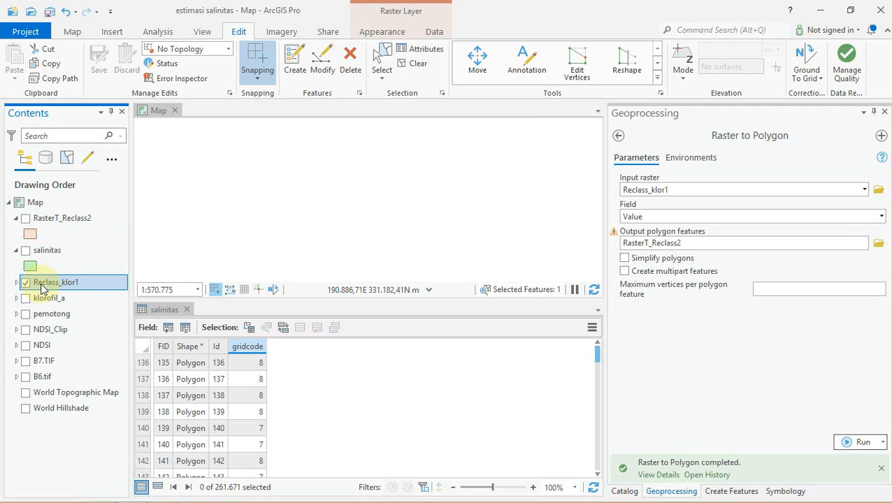
pyautogui.rightClick(43, 283)
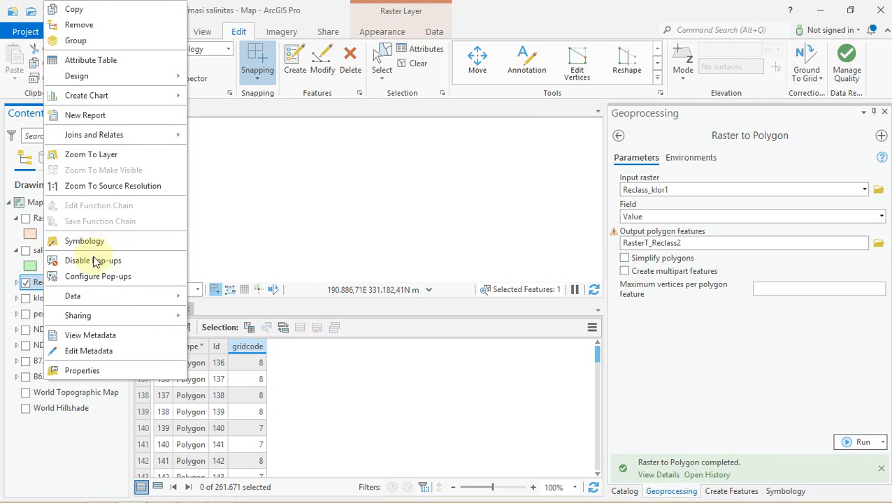
pyautogui.click(78, 155)
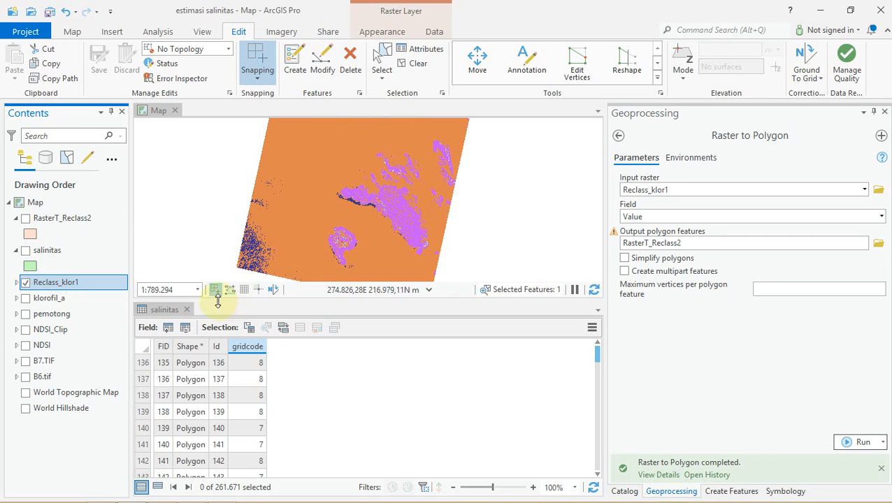
# - Display RasterT_Reclass2 and salinitas together with Reclass_klor1 and compare their locations at a small map scale
pyautogui.scroll(-3, 327, 226)
pyautogui.click(25, 219)
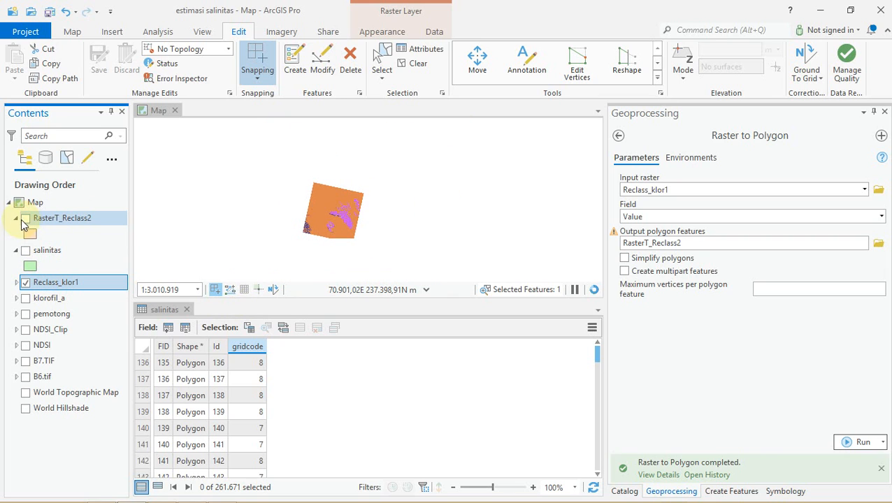
pyautogui.scroll(-3, 380, 199)
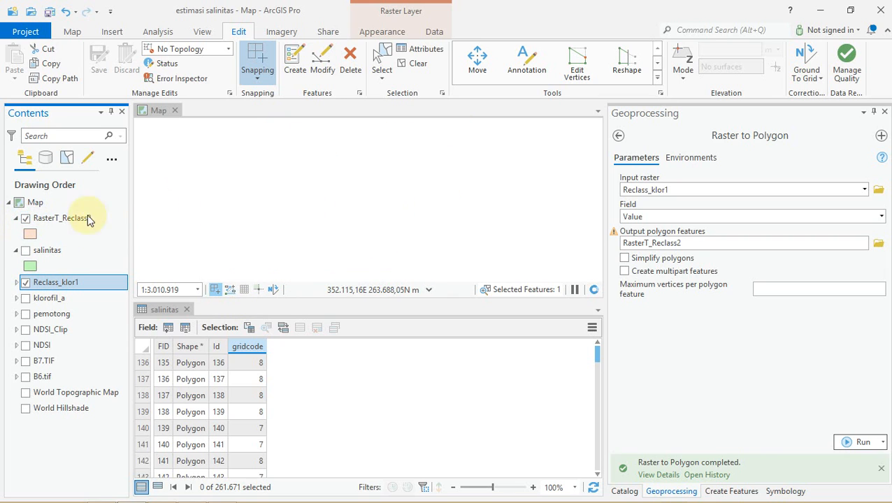
pyautogui.click(25, 250)
pyautogui.moveTo(402, 188); pyautogui.dragTo(457, 241)
pyautogui.scroll(-1, 430, 225)
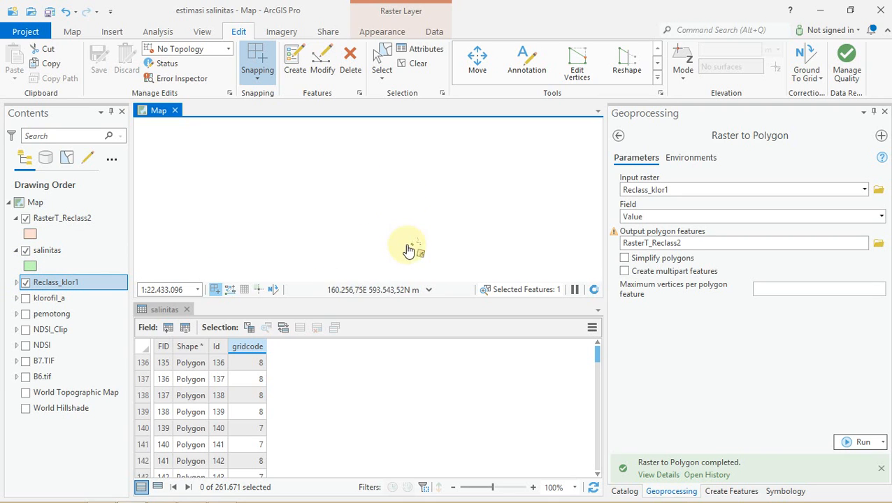
# - Hide Reclass_klor1 and RasterT_Reclass2 and select salinitas as the only displayed layer
pyautogui.click(25, 282)
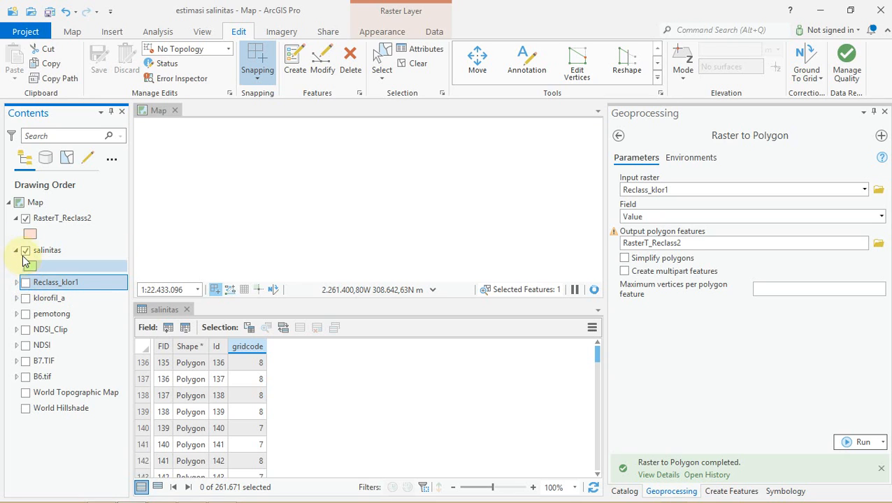
pyautogui.click(25, 250)
pyautogui.click(26, 218)
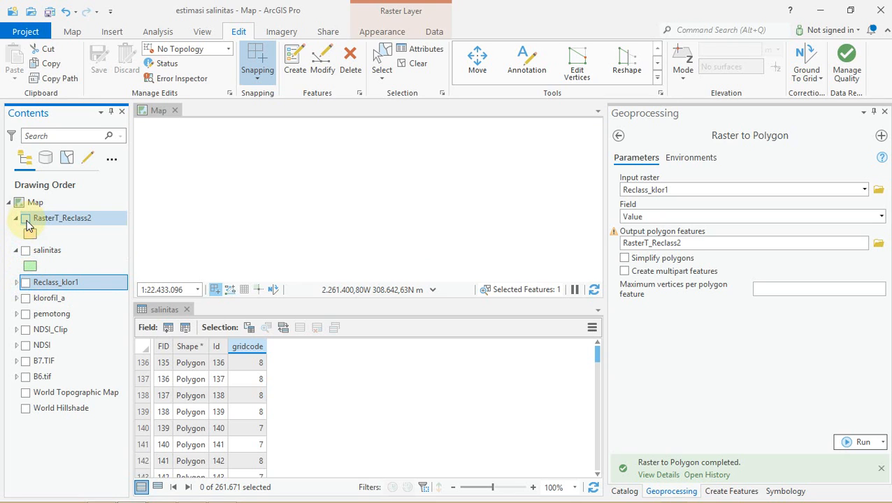
pyautogui.click(26, 258)
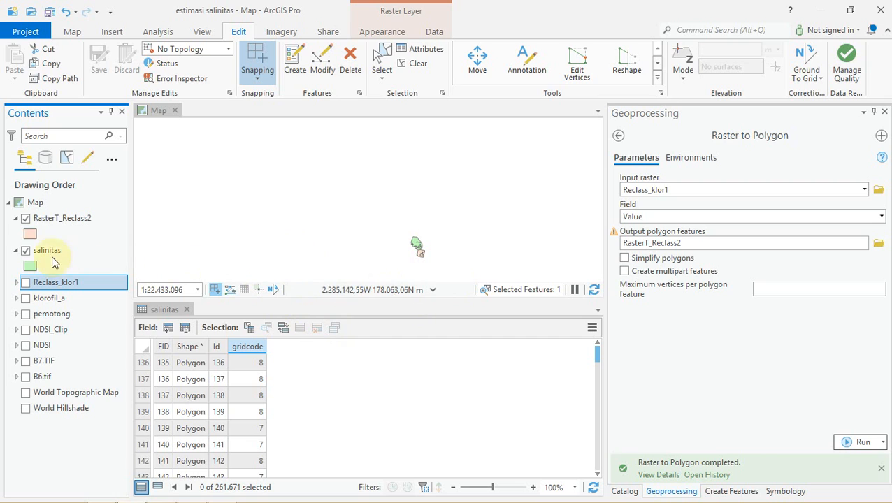
pyautogui.click(26, 218)
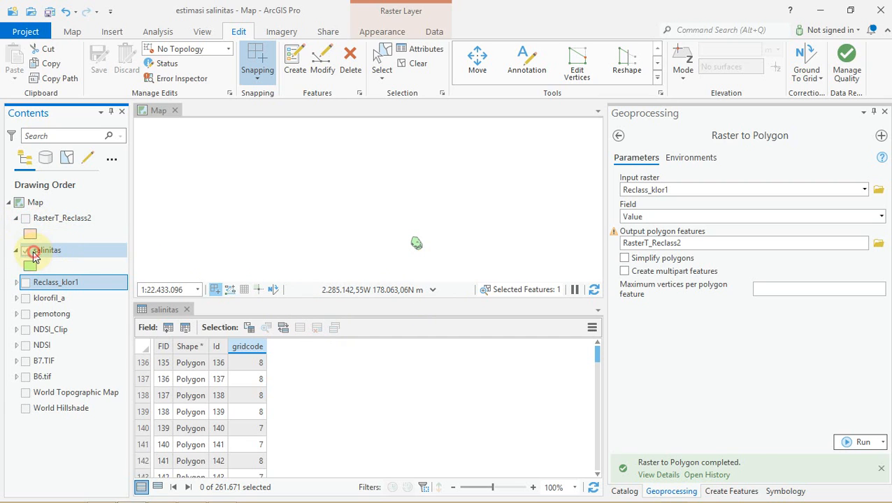
pyautogui.click(62, 255)
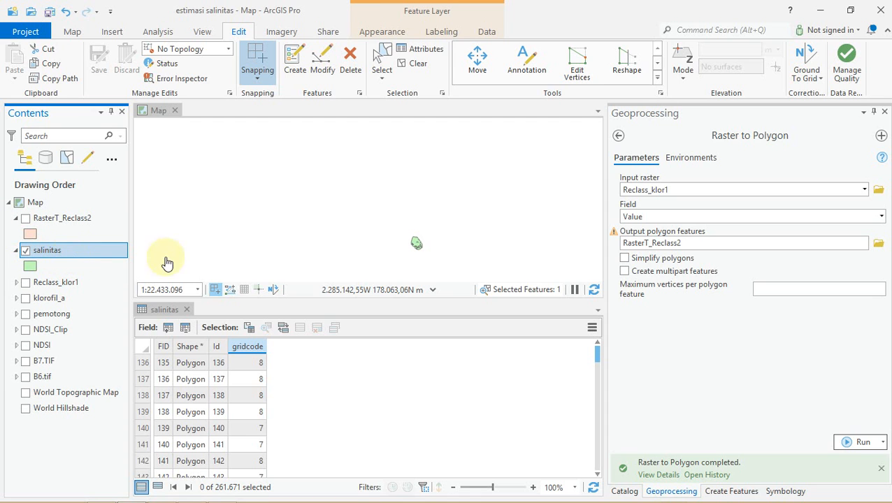
pyautogui.scroll(1, 429, 236)
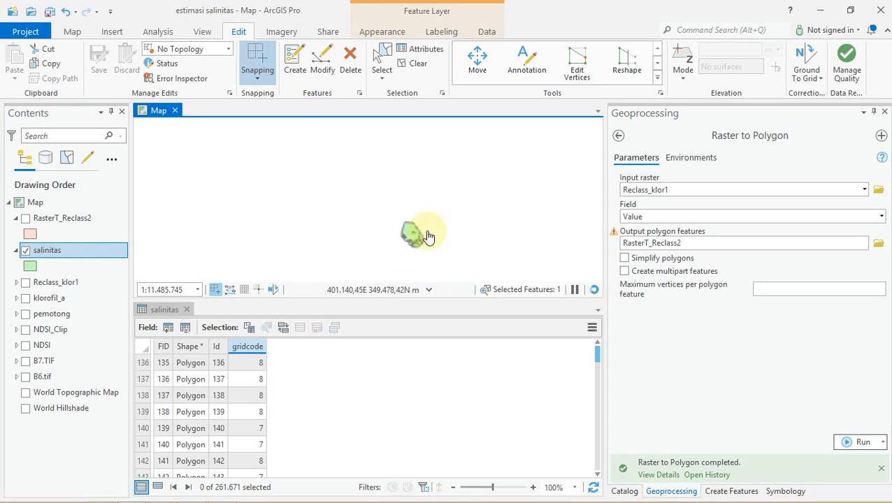
# - Switch to the salinitas.pptx presentation in PowerPoint and replace the meeting number in slide 5's title with 1
pyautogui.hotkey('alt', 'Tab')
pyautogui.hotkey('alt', 'Tab')
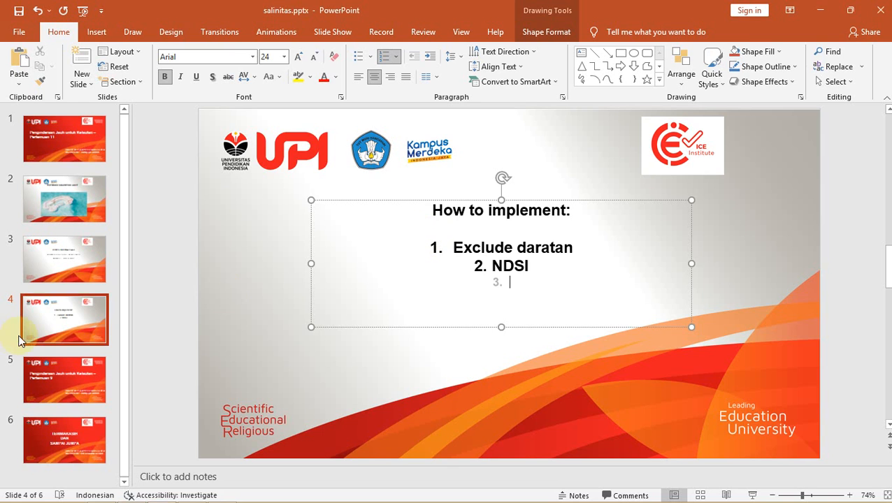
pyautogui.click(54, 362)
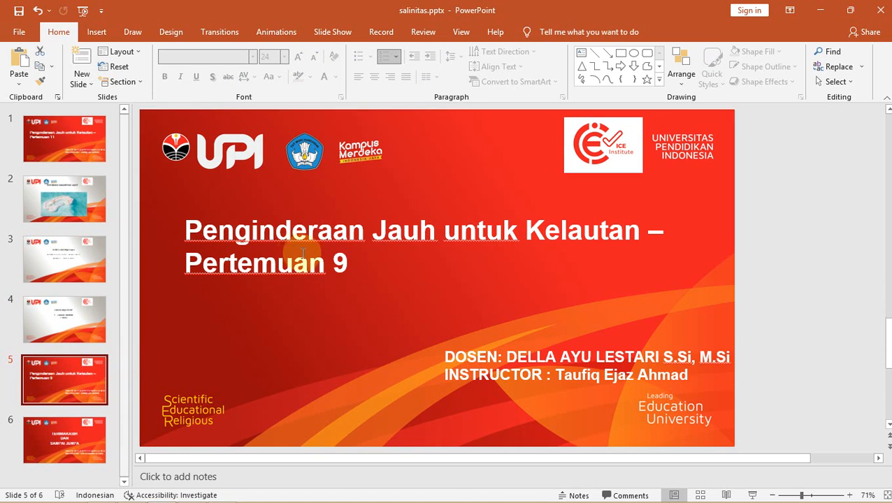
pyautogui.click(354, 260)
pyautogui.write('1')
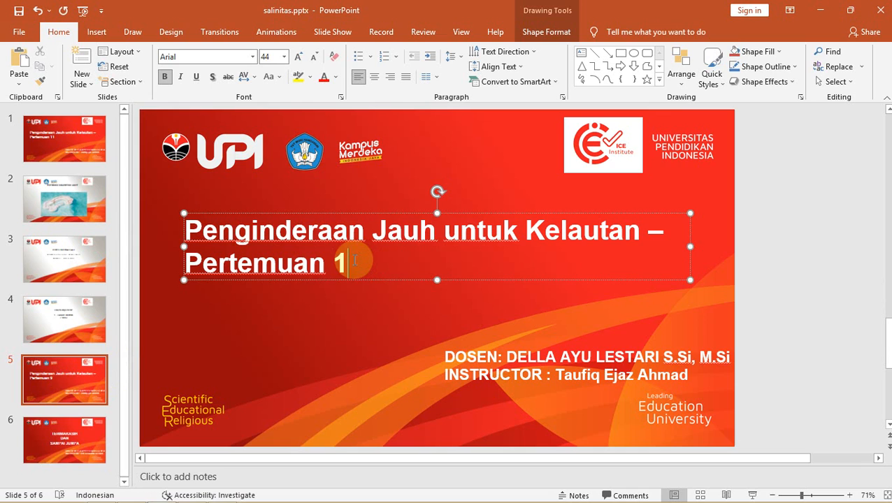